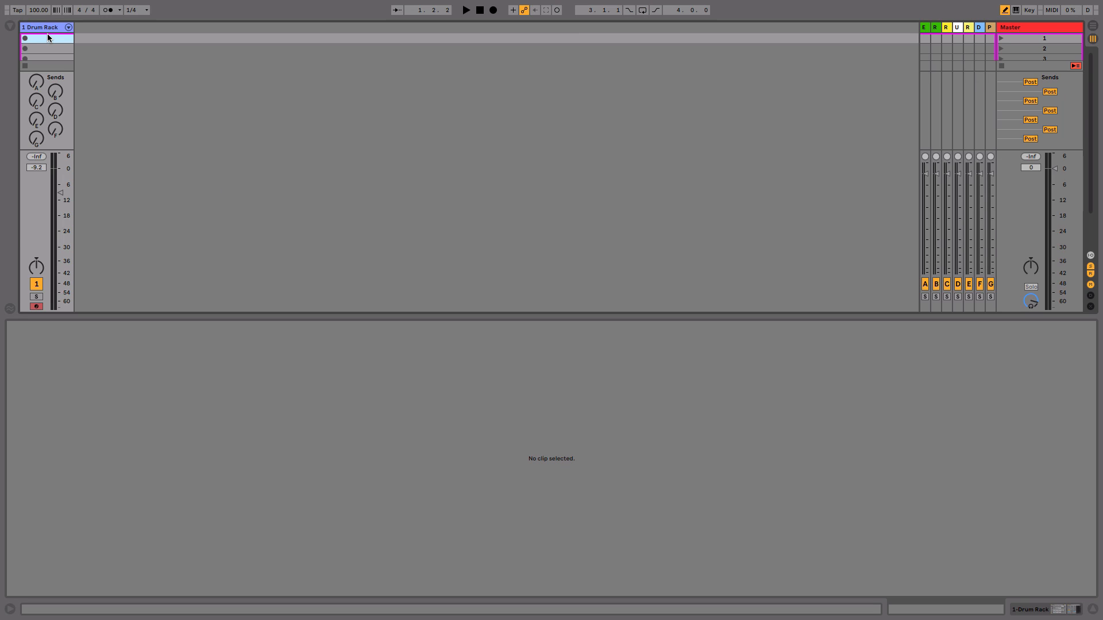
Step: Create a MIDI clip in the Drum Rack track's first slot, with four sixteenth-note Hat 1 hits on beat 1, and launch it
left_click(47, 29)
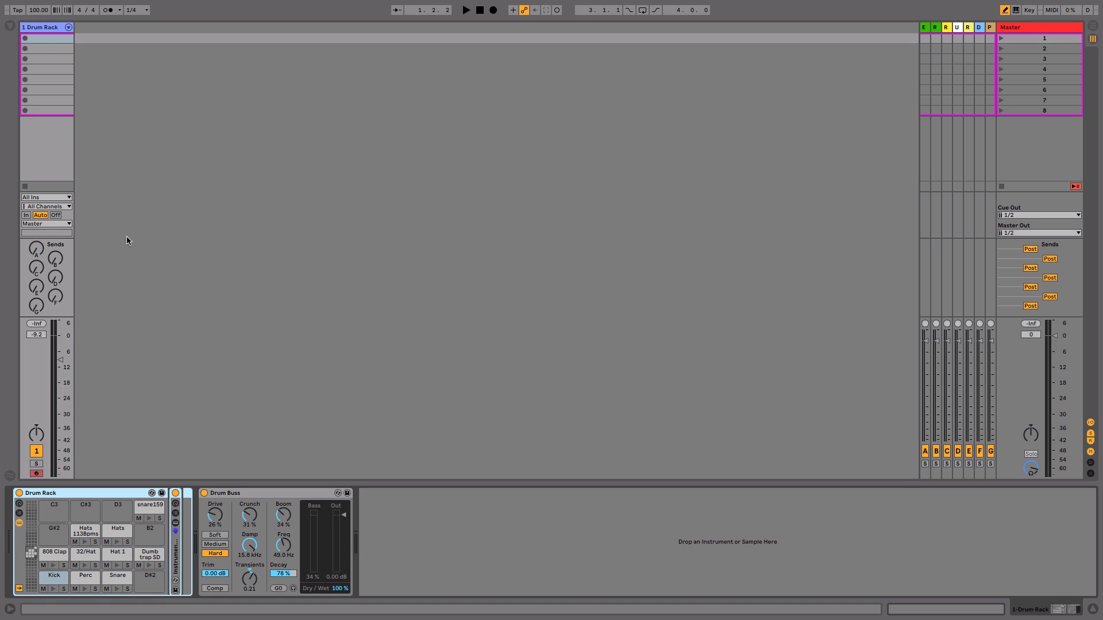
double_click(41, 40)
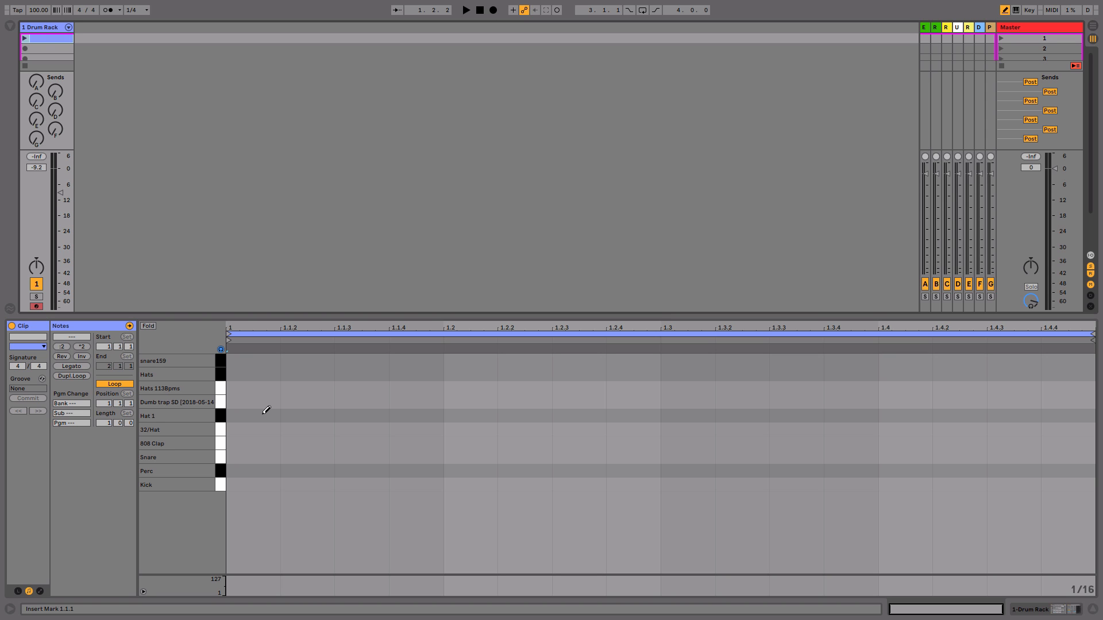
key("b")
left_click(266, 410)
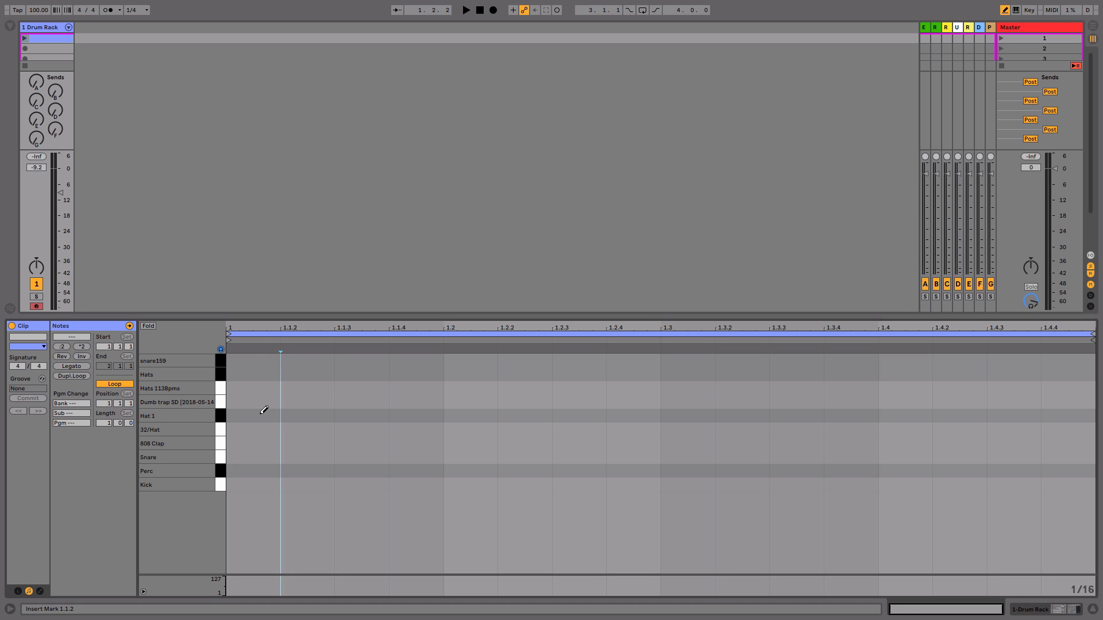
left_click_drag(264, 411, 440, 416)
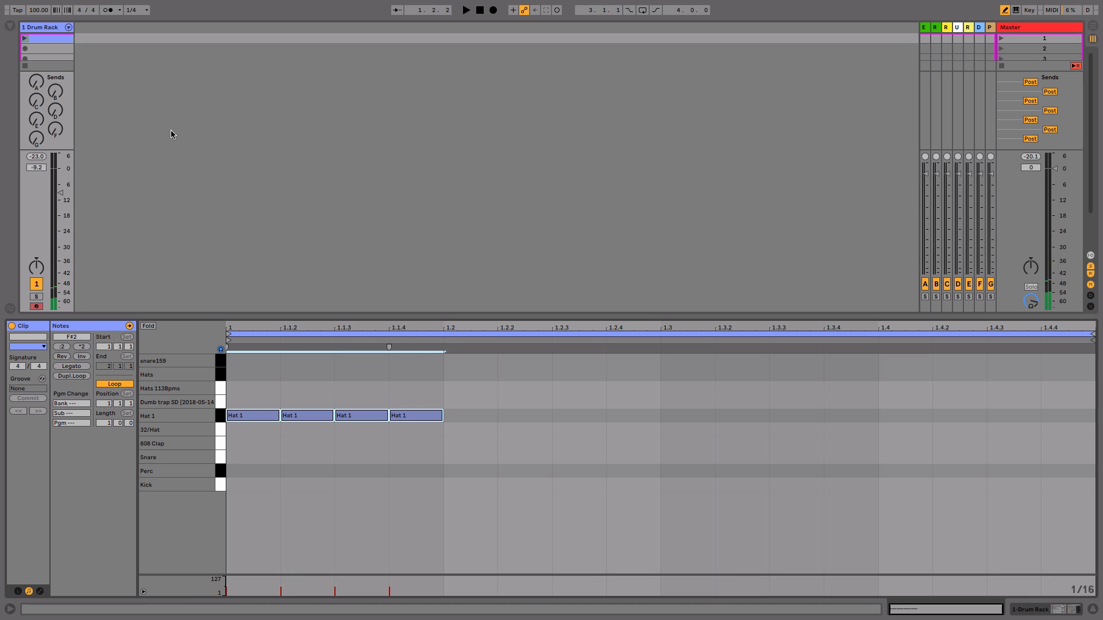
left_click(25, 39)
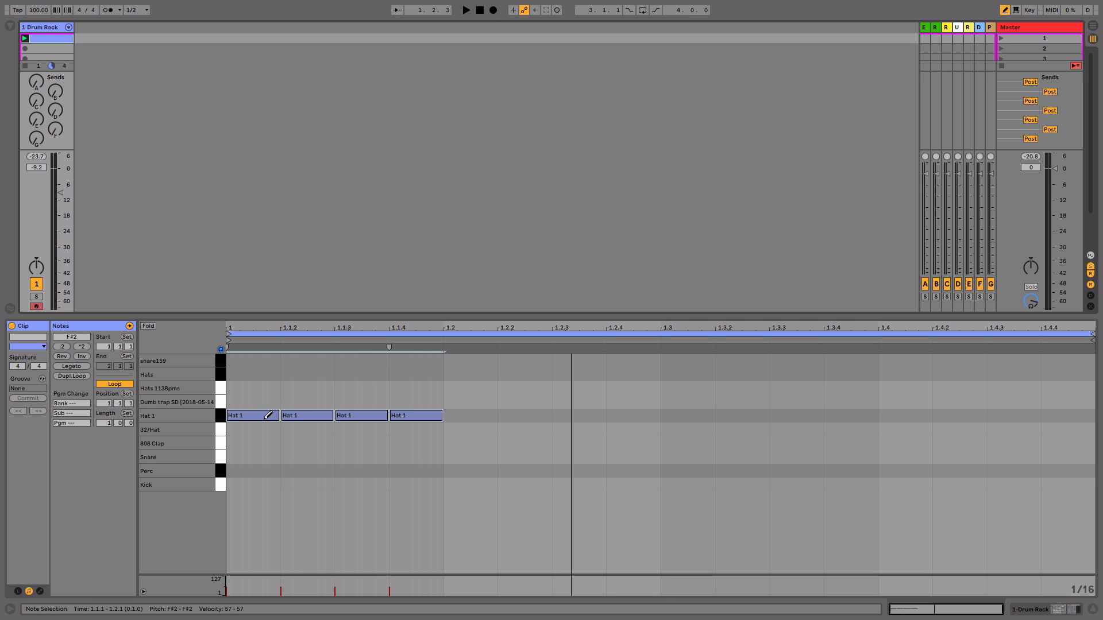
Step: Replace the sixteenth-note hats with eighth-note Hat 1 hits across the whole bar and play the pattern
left_click(262, 417)
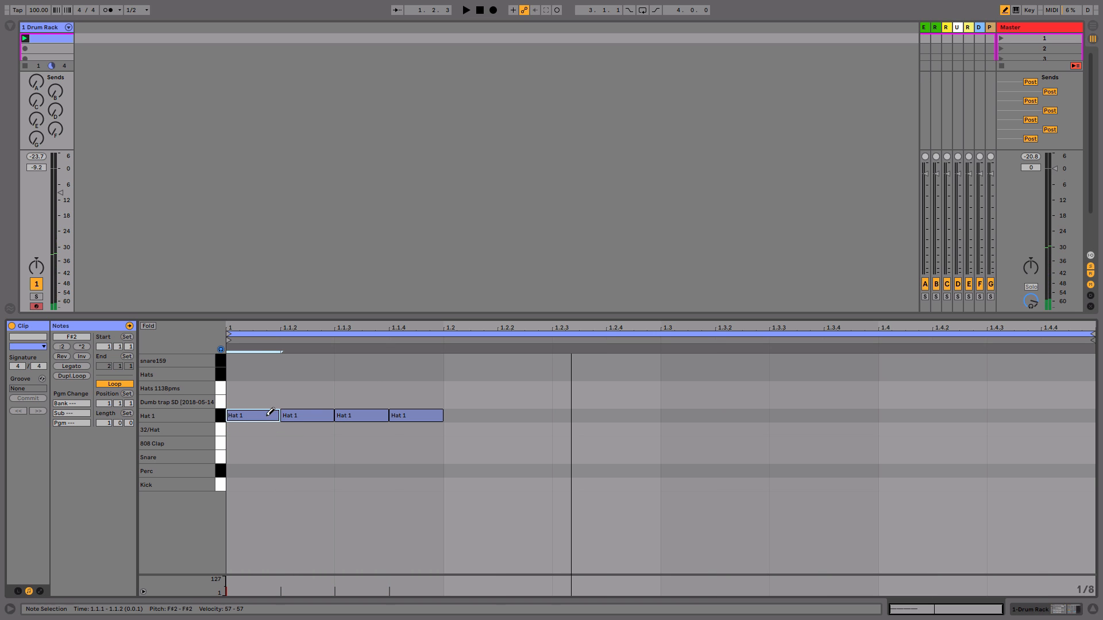
left_click(266, 414)
left_click_drag(265, 413, 1071, 414)
key("space")
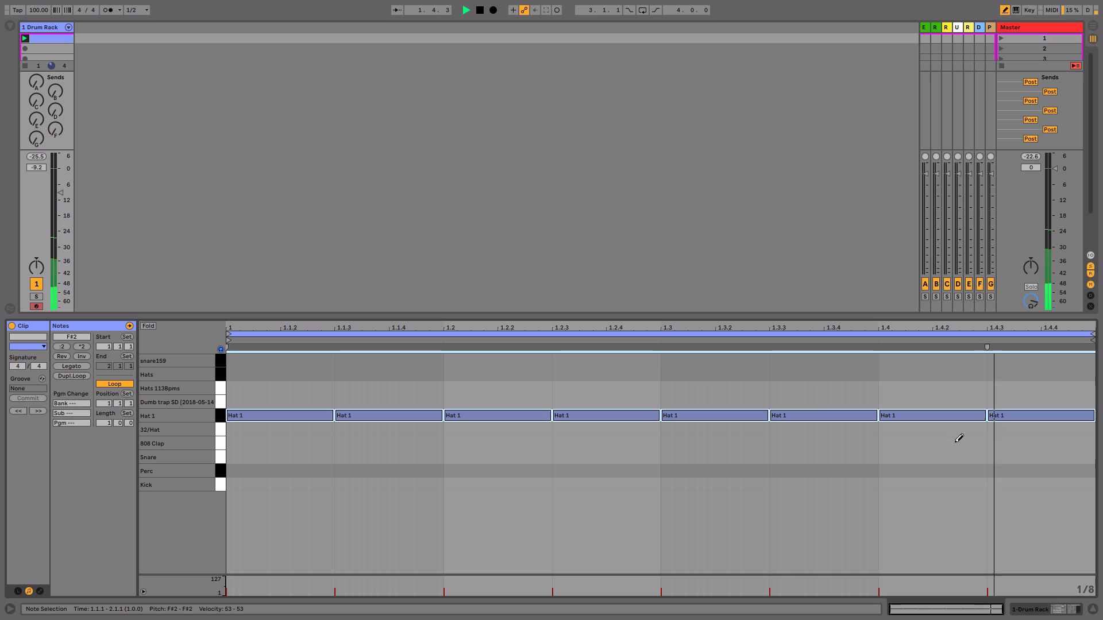
key("space")
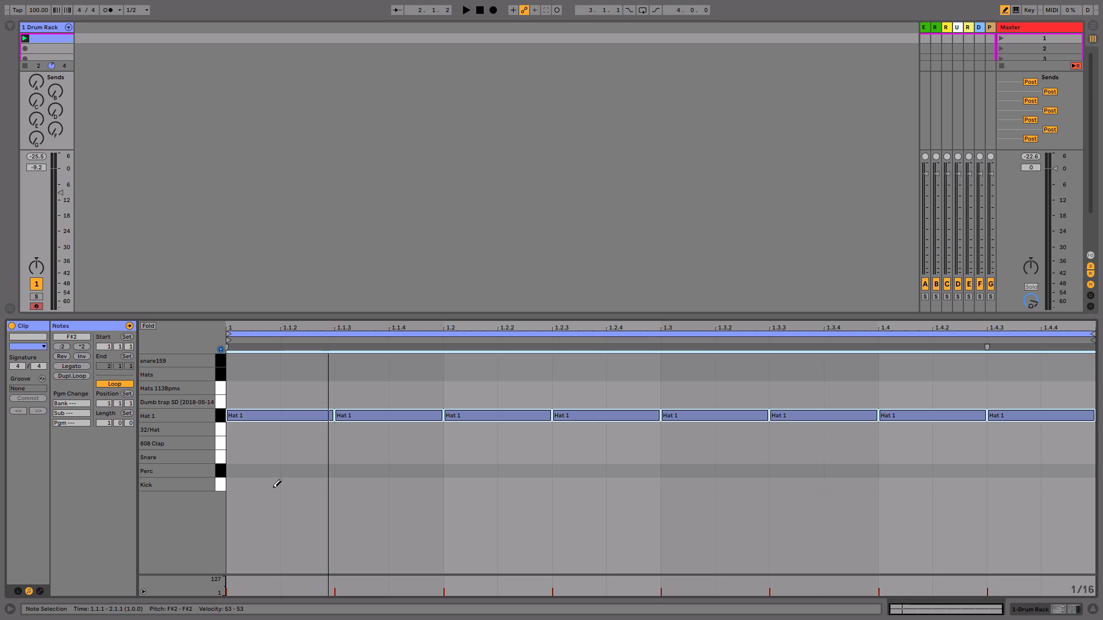
Step: Add a sixteenth-note kick on beat 1 of the clip and play it back with the hats
left_click(277, 484)
key("space")
key("space")
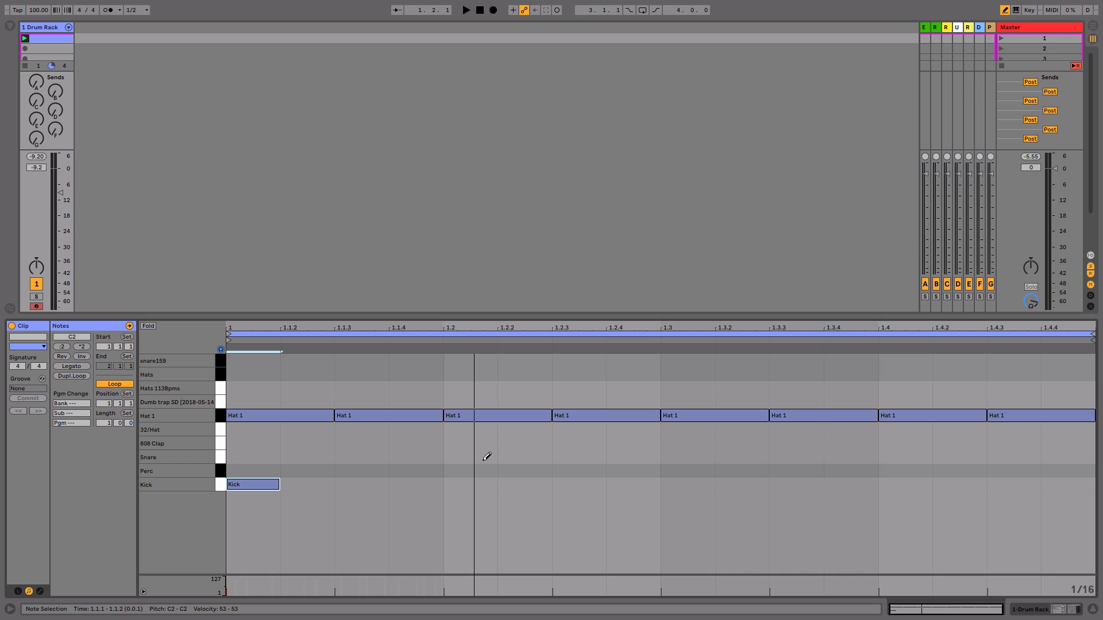
key("space")
key("space")
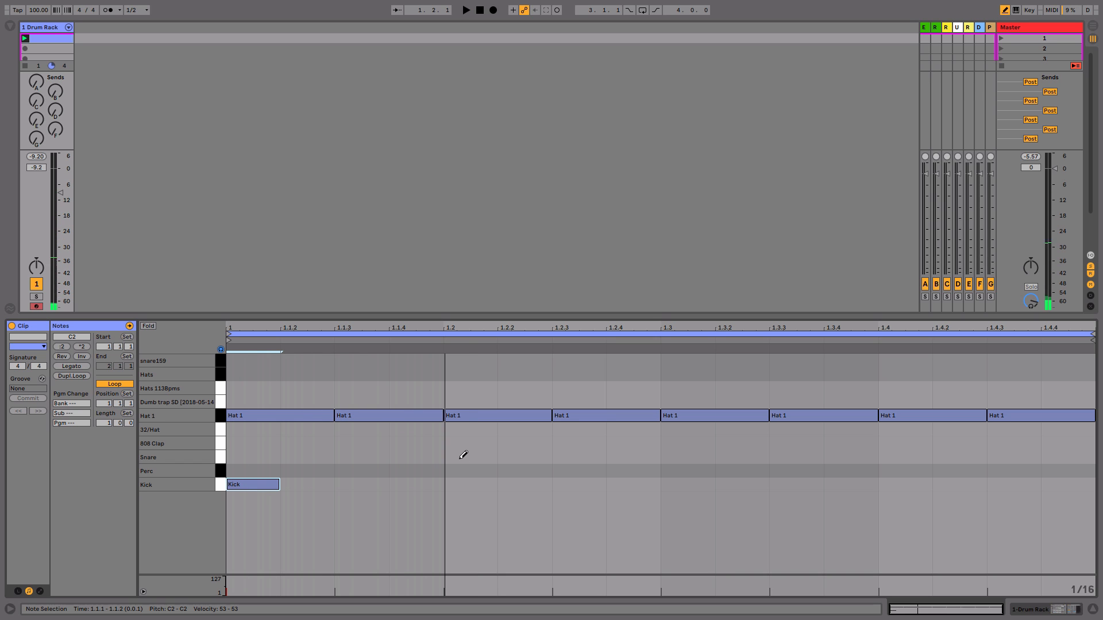
Step: Add a sixteenth-note snare on beat 2 (1.2) and play the pattern
left_click(463, 455)
key("space")
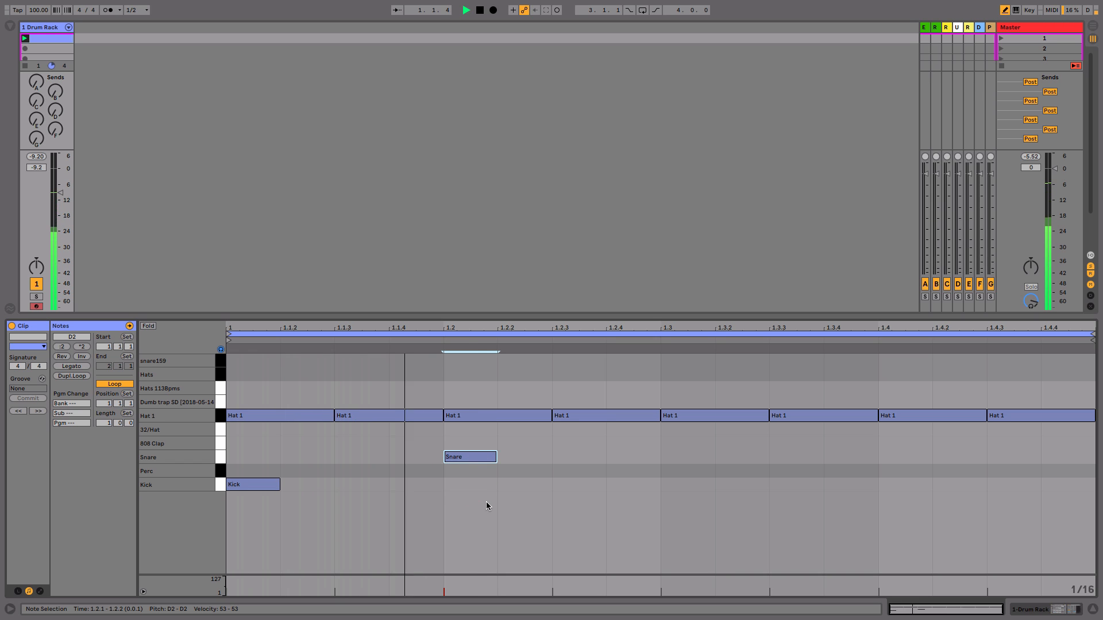
key("space")
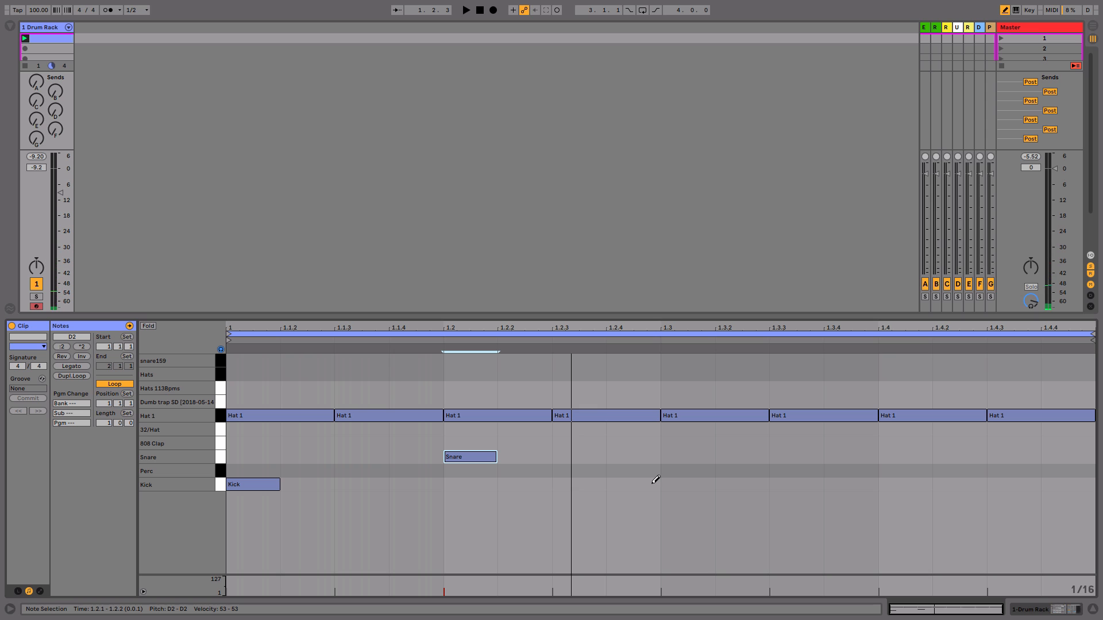
key("space")
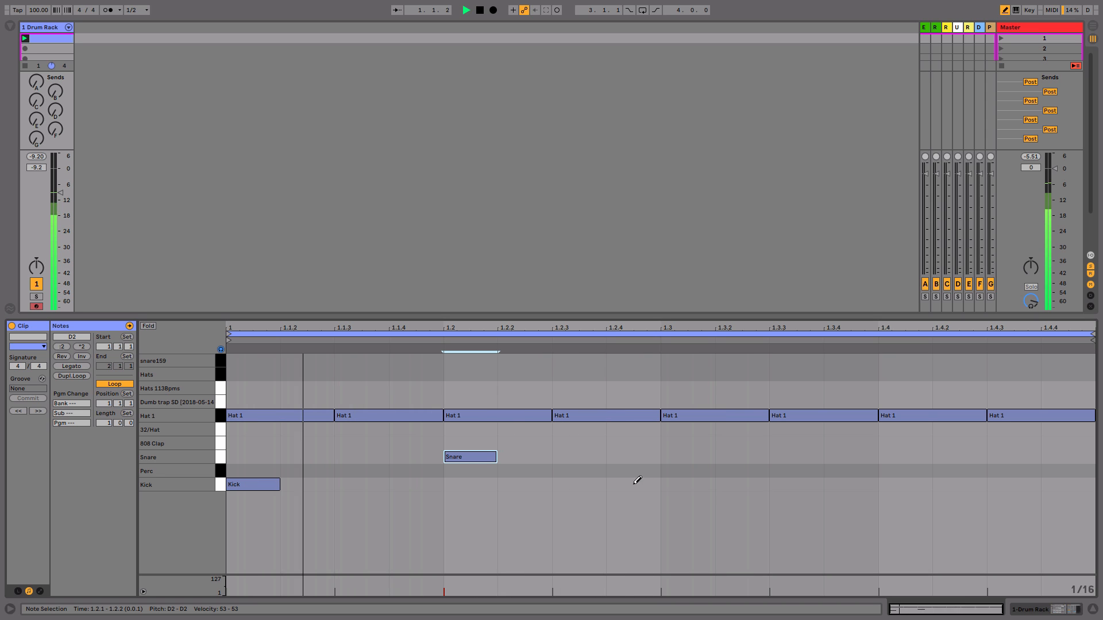
Step: Add a kick on the offbeat after the first snare, at 1.2.3, and listen to the pattern
left_click(555, 485)
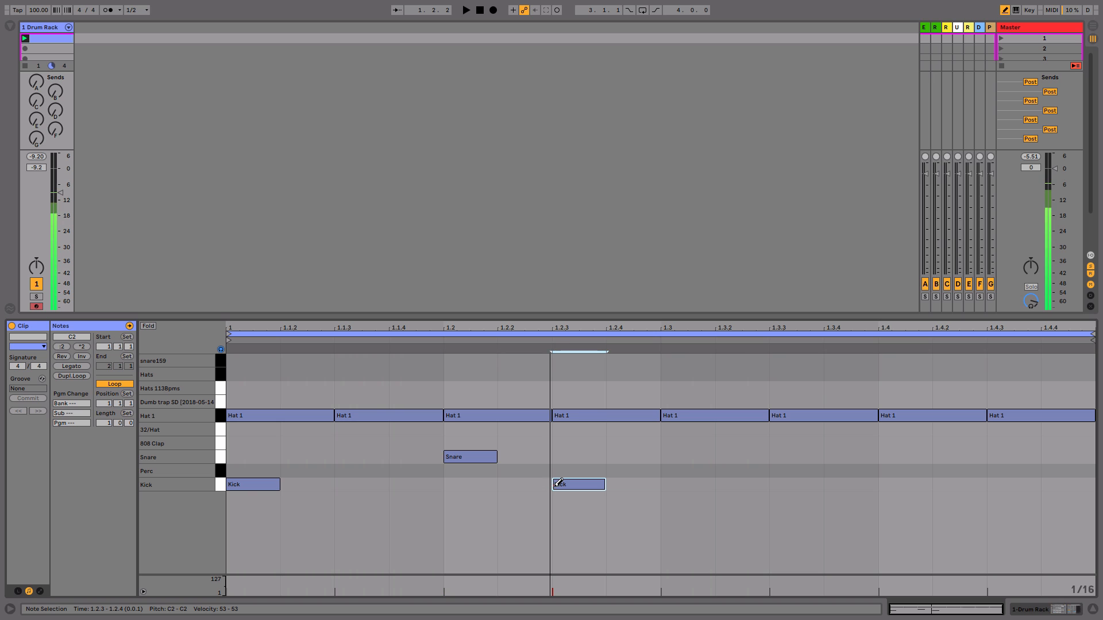
key("space")
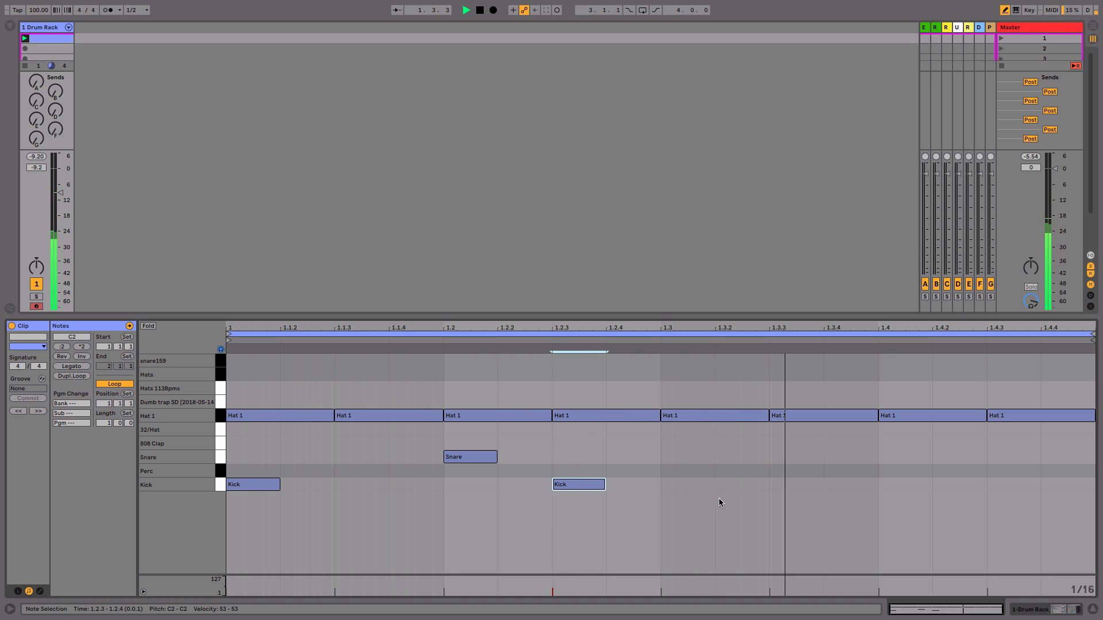
key("space")
left_click(678, 485)
key("space")
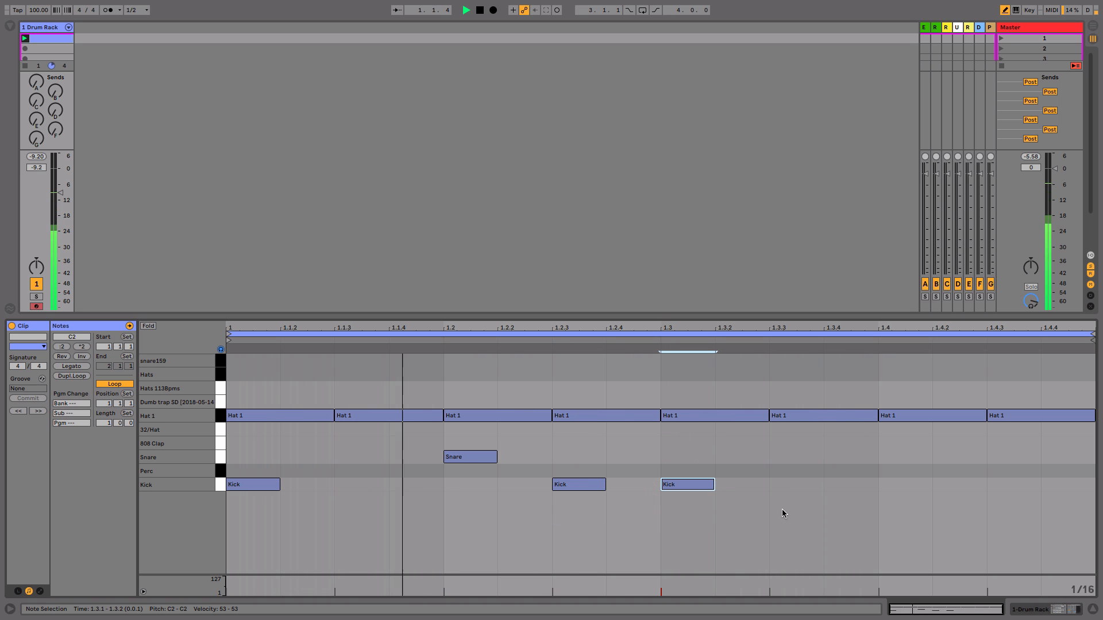
key("space")
left_click(697, 484)
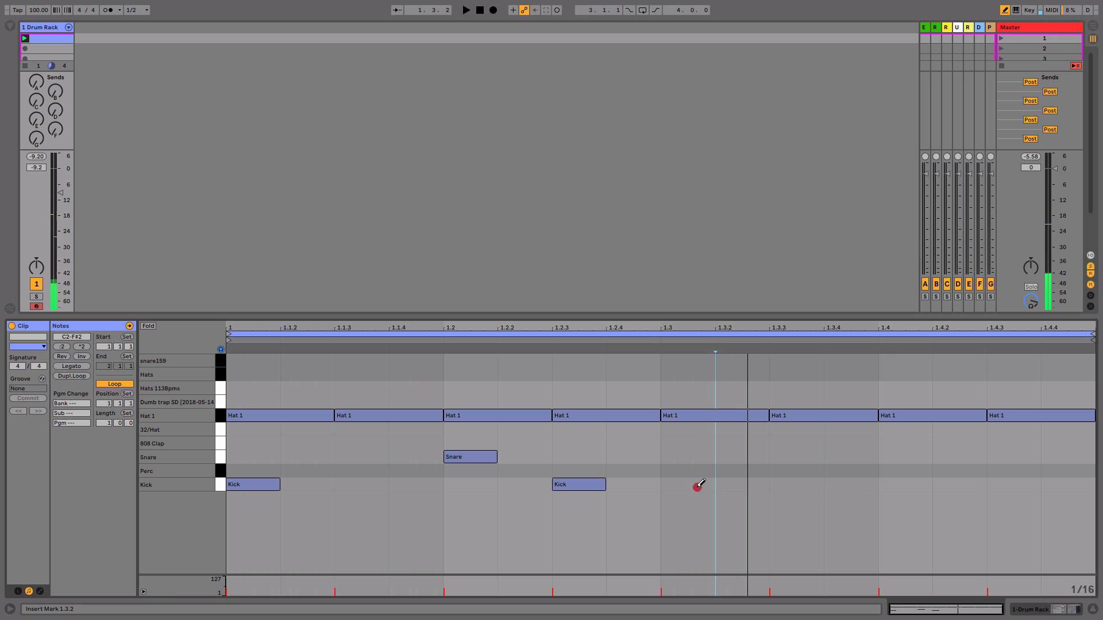
Step: Add a kick on the offbeat of beat 3, at 1.3.3, and listen to the pattern
left_click(787, 484)
key("space")
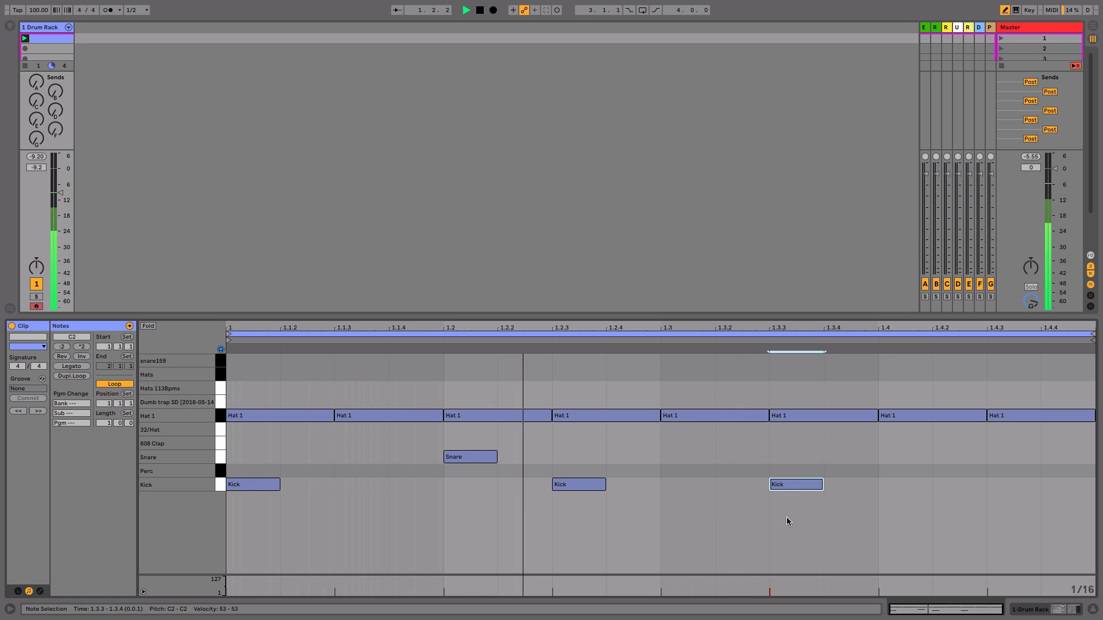
key("space")
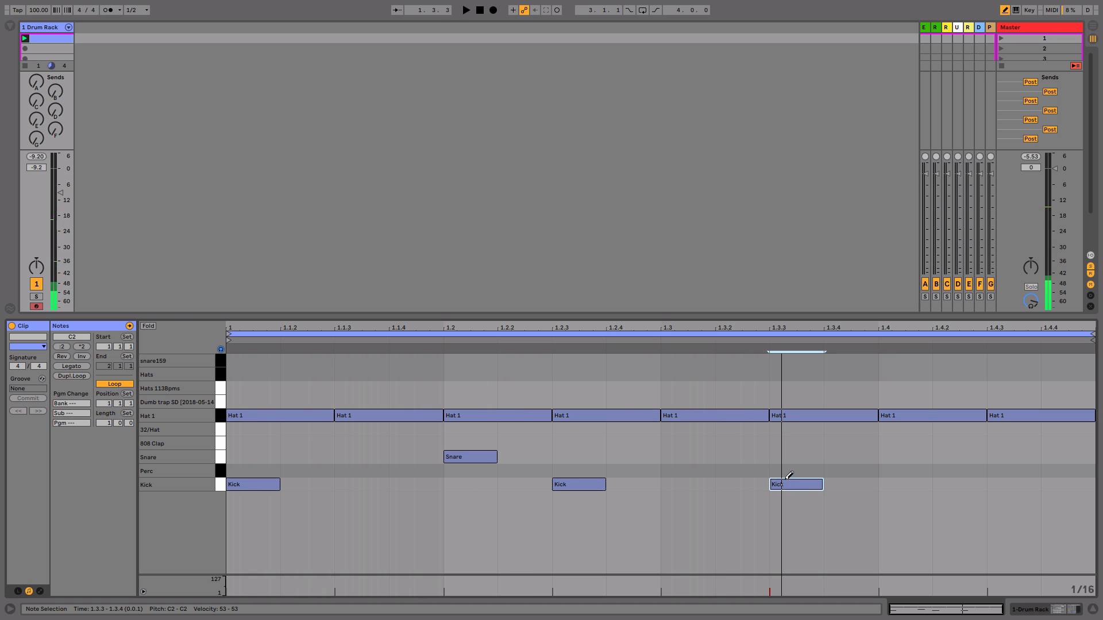
key("space")
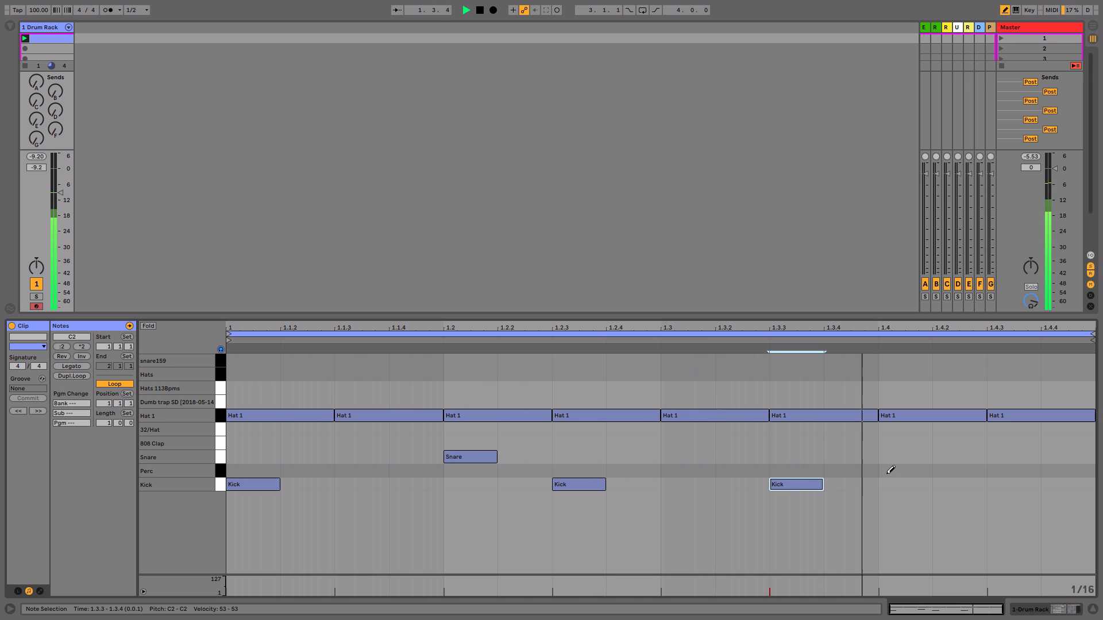
key("space")
Step: Layer a snare and a kick together on beat 4 (1.4) and play back the full bar
left_click(896, 457)
key("space")
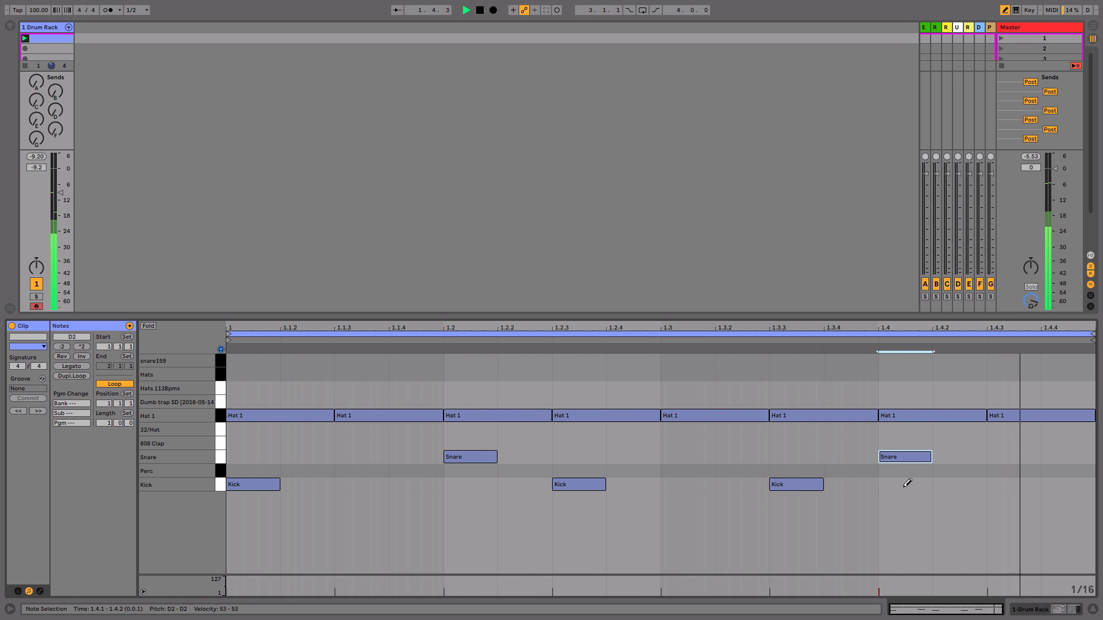
key("space")
left_click(902, 484)
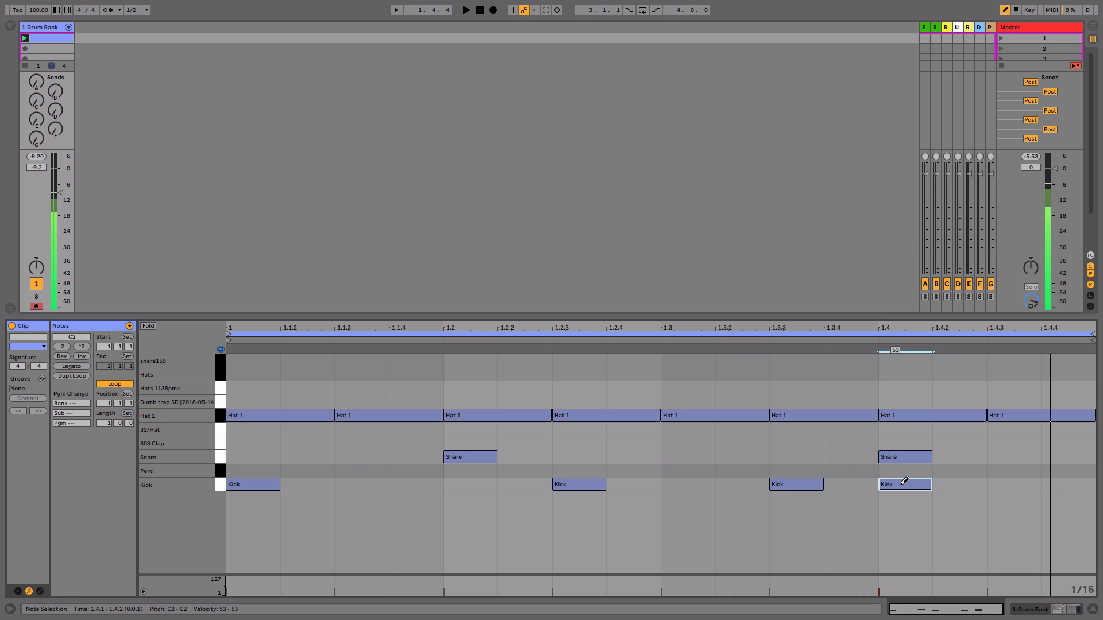
key("space")
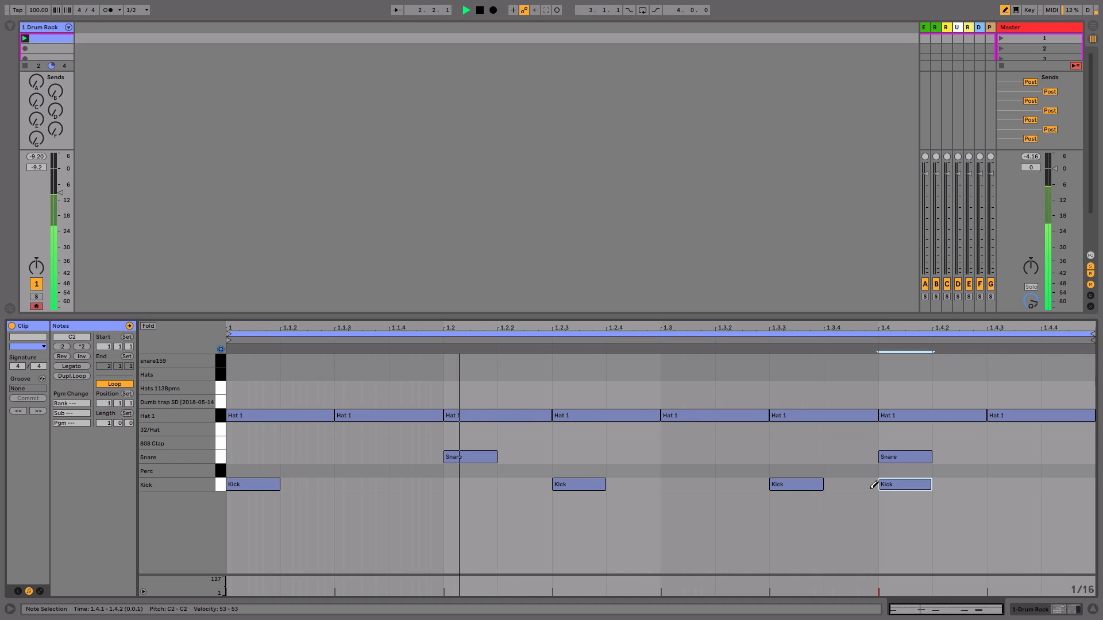
key("space")
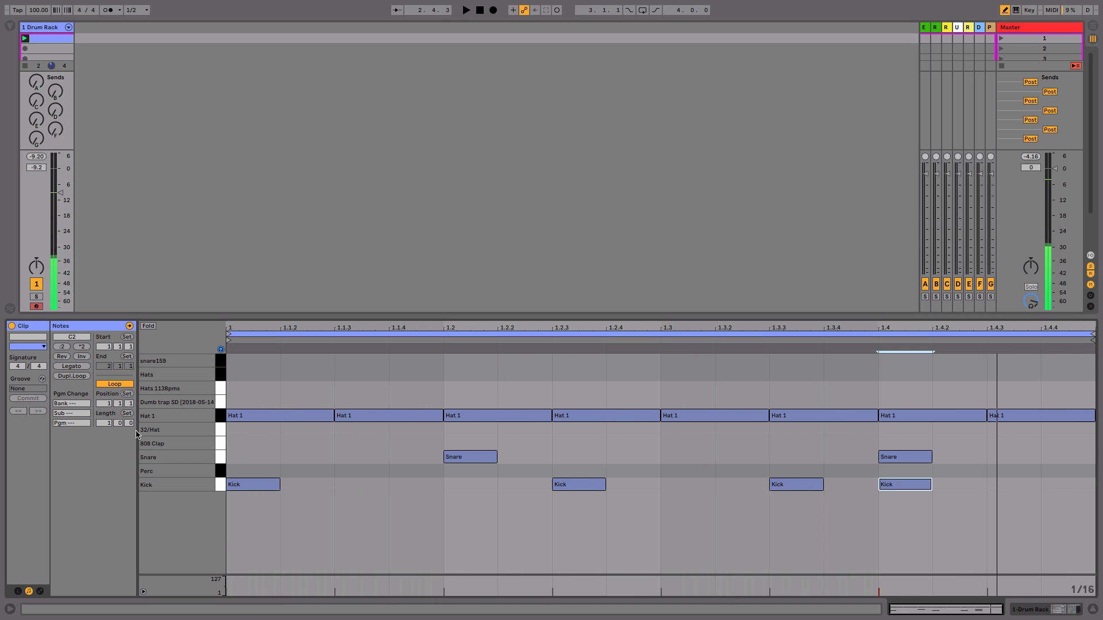
Step: Duplicate the clip's loop to two bars, copy all snare notes onto the 808 Clap row, and play the result
left_click(68, 377)
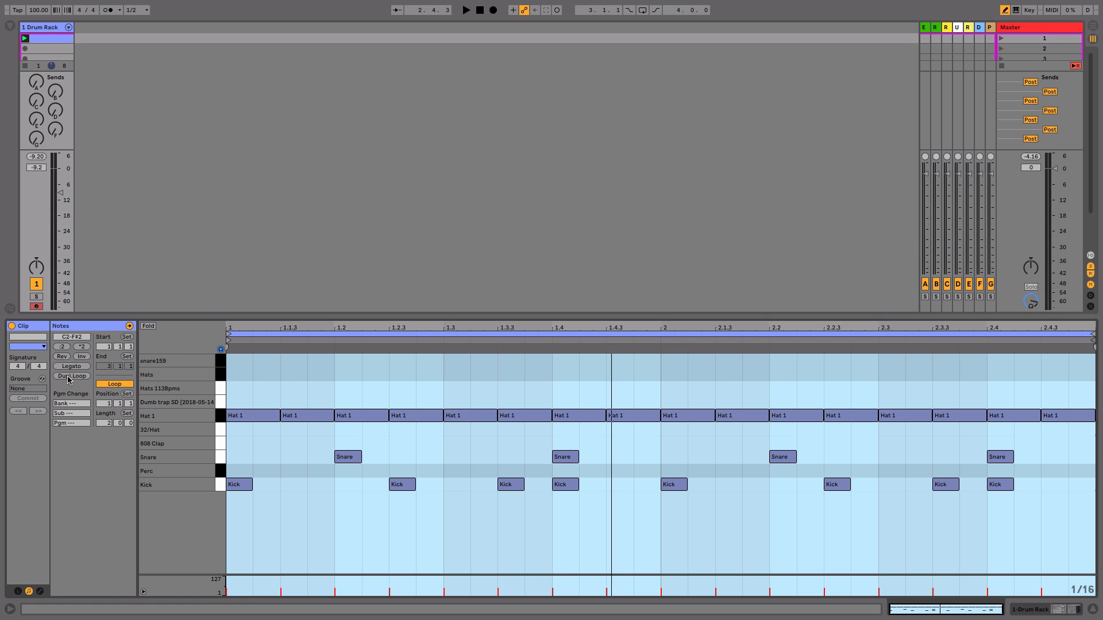
left_click(220, 457)
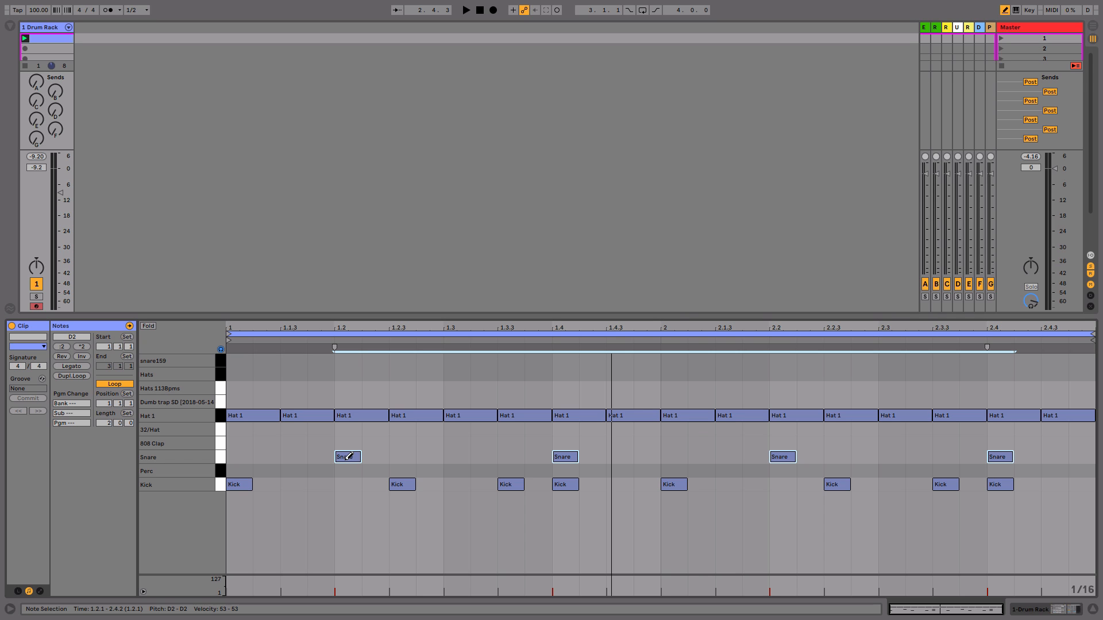
key("b")
left_click_drag(345, 460, 344, 449)
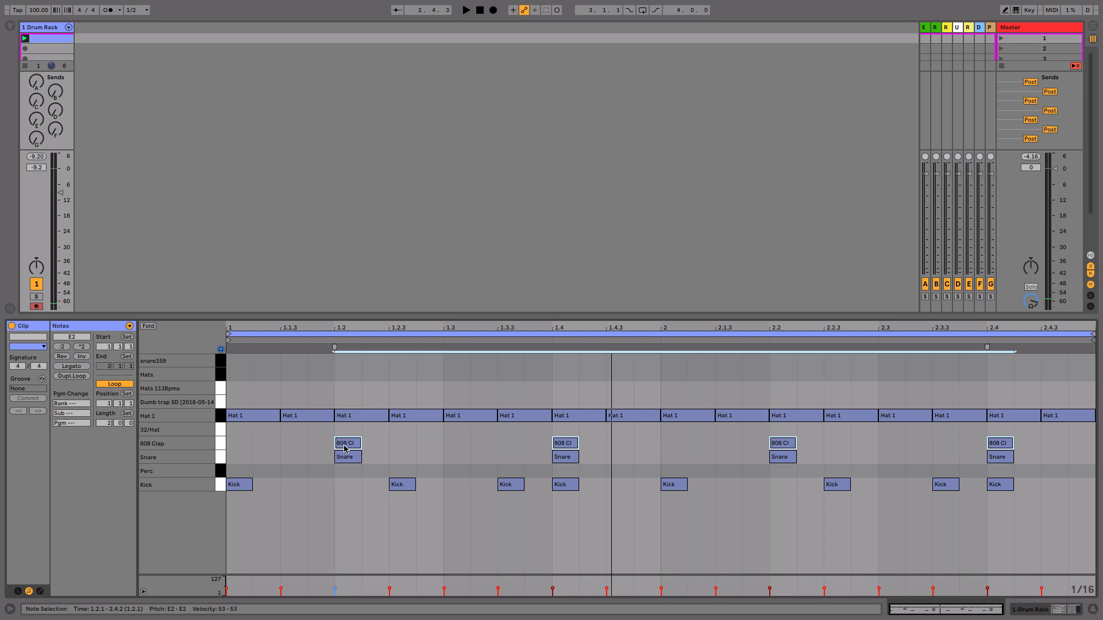
key("space")
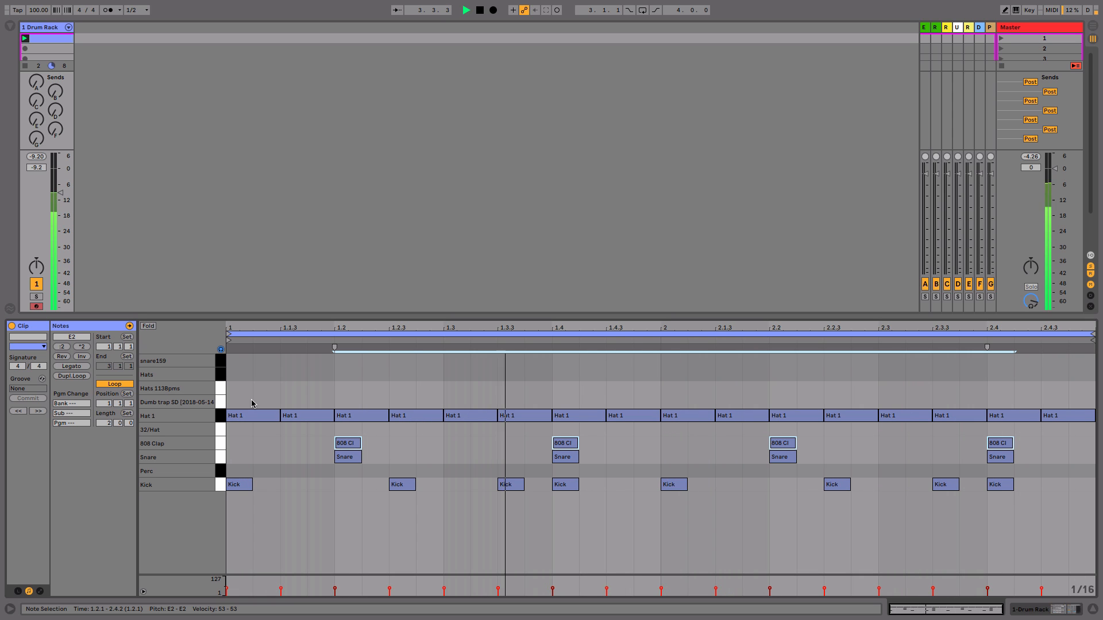
key("space")
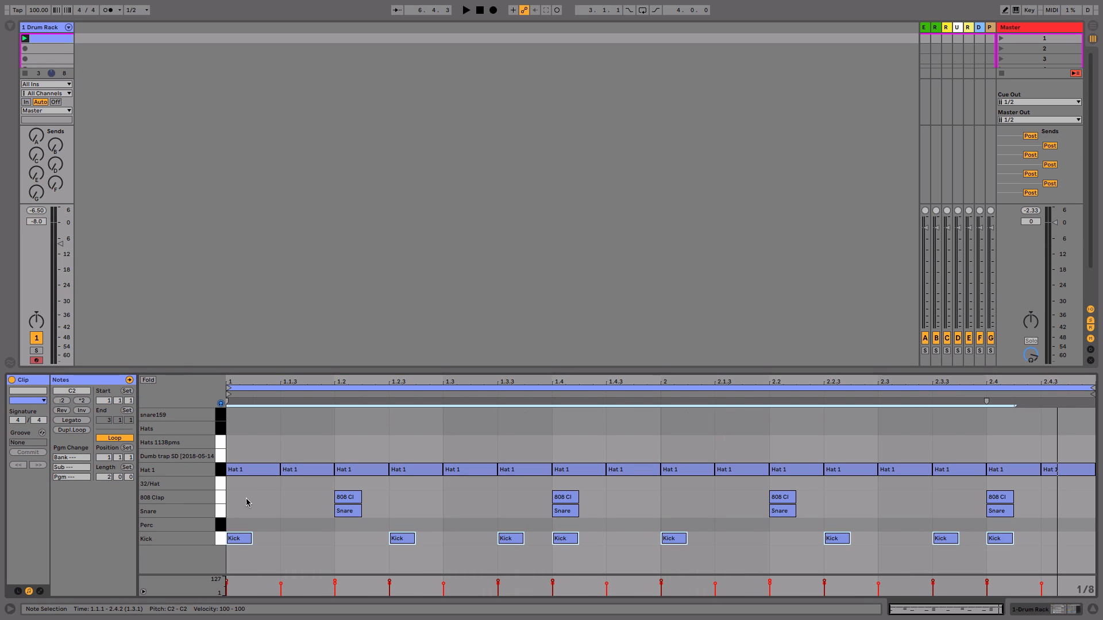
Step: Show the Kick pad's sample in hot-swap mode and expand its Instrument Rack to examine the Kick chain
key("shift+Tab")
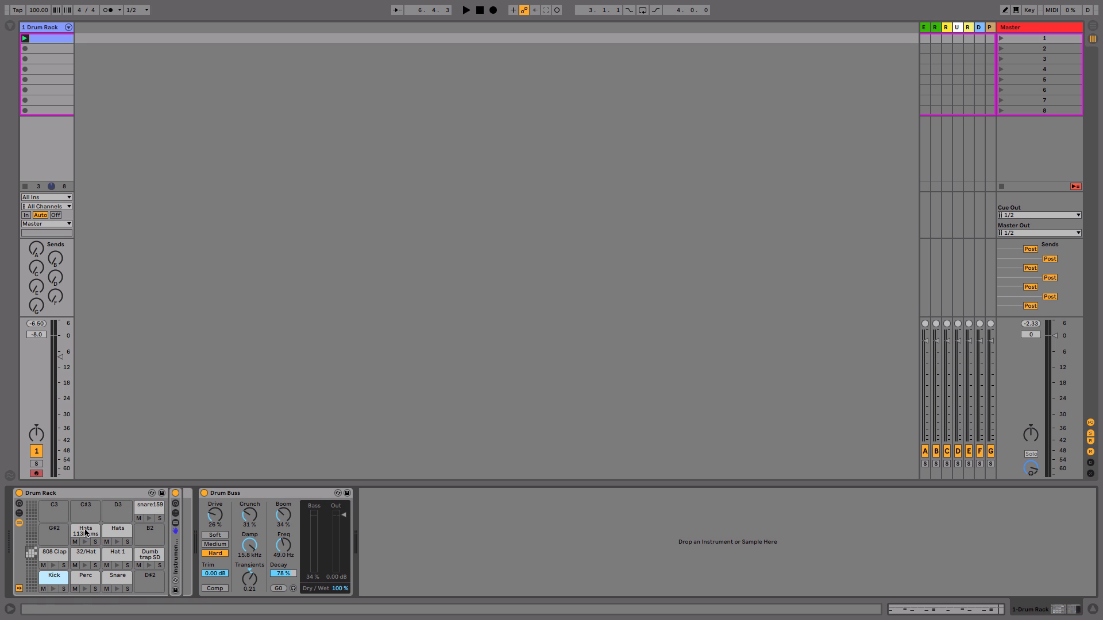
left_click(64, 580)
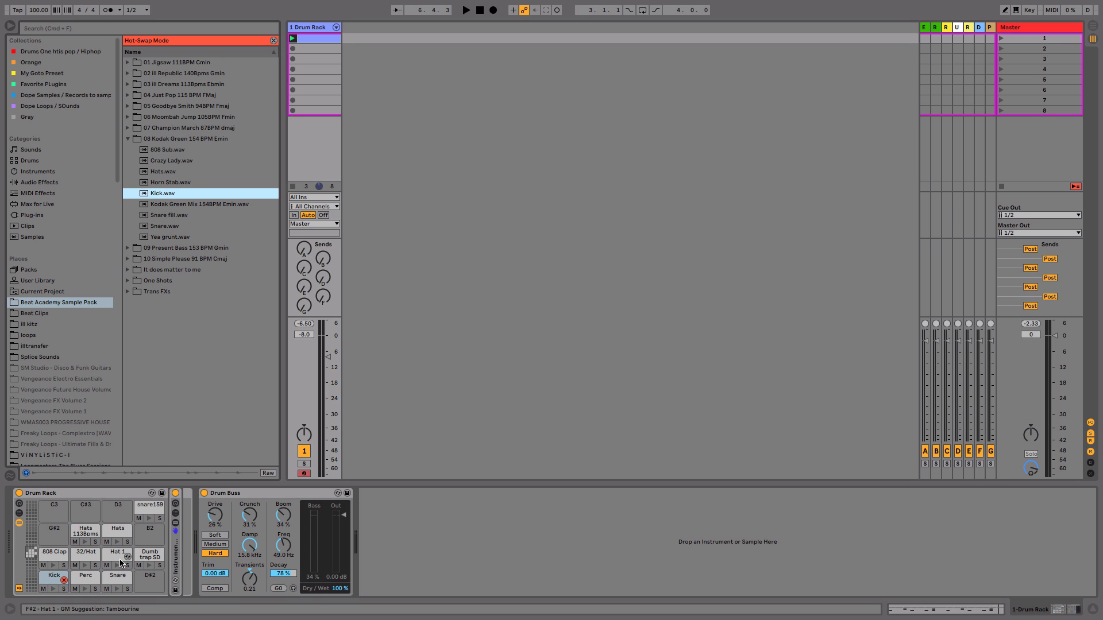
left_click(177, 547)
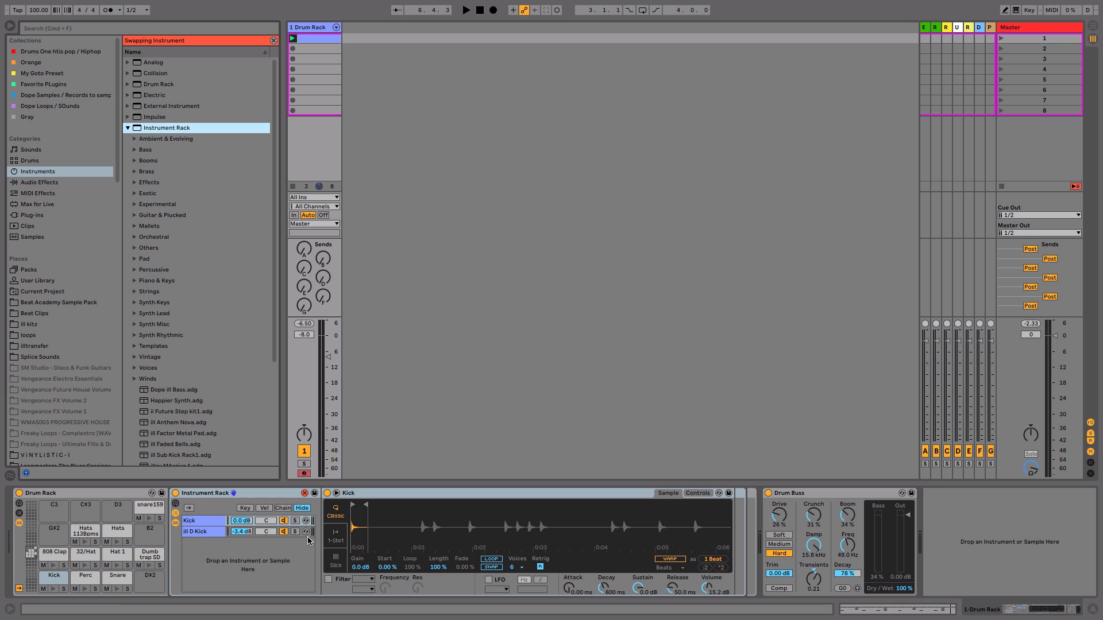
left_click(207, 521)
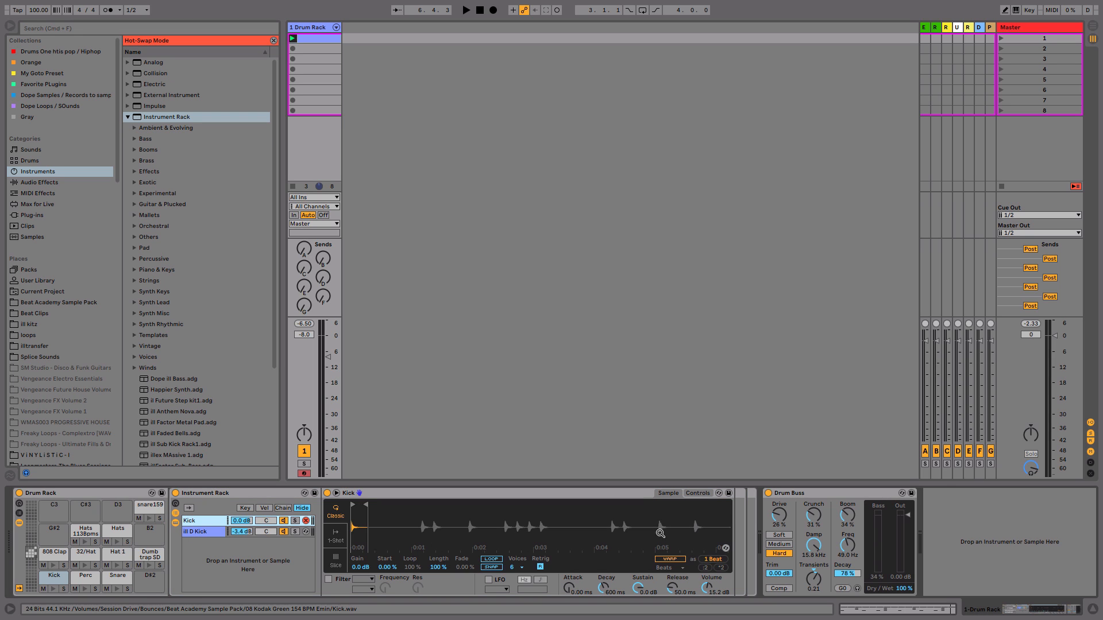
left_click(726, 549)
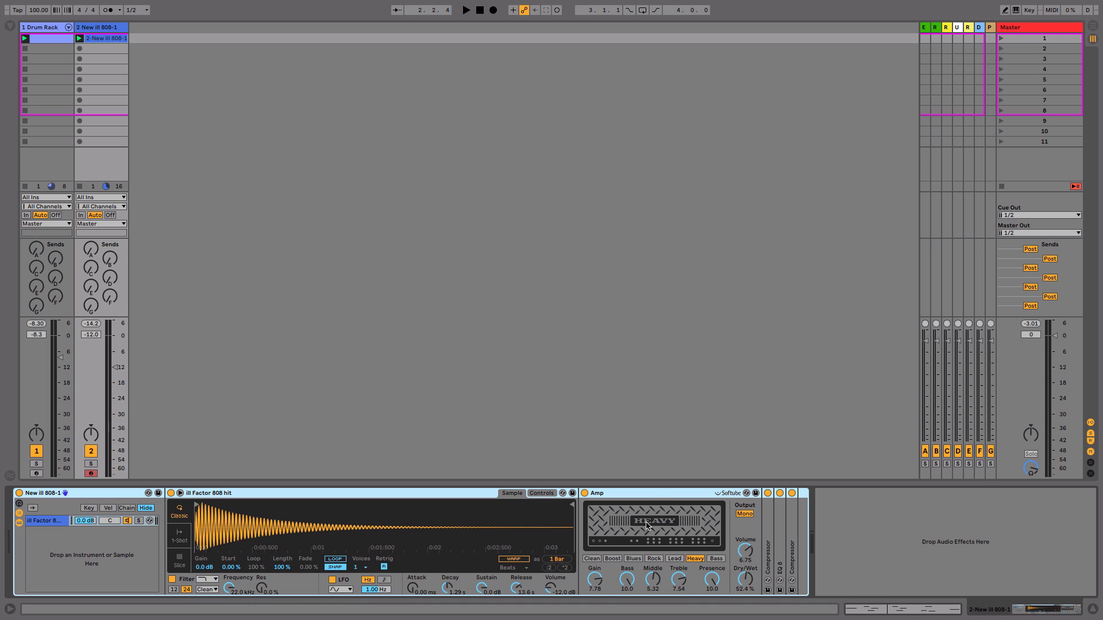
Step: Collapse the Amp device in the New ill 808-1 track's device chain
double_click(651, 493)
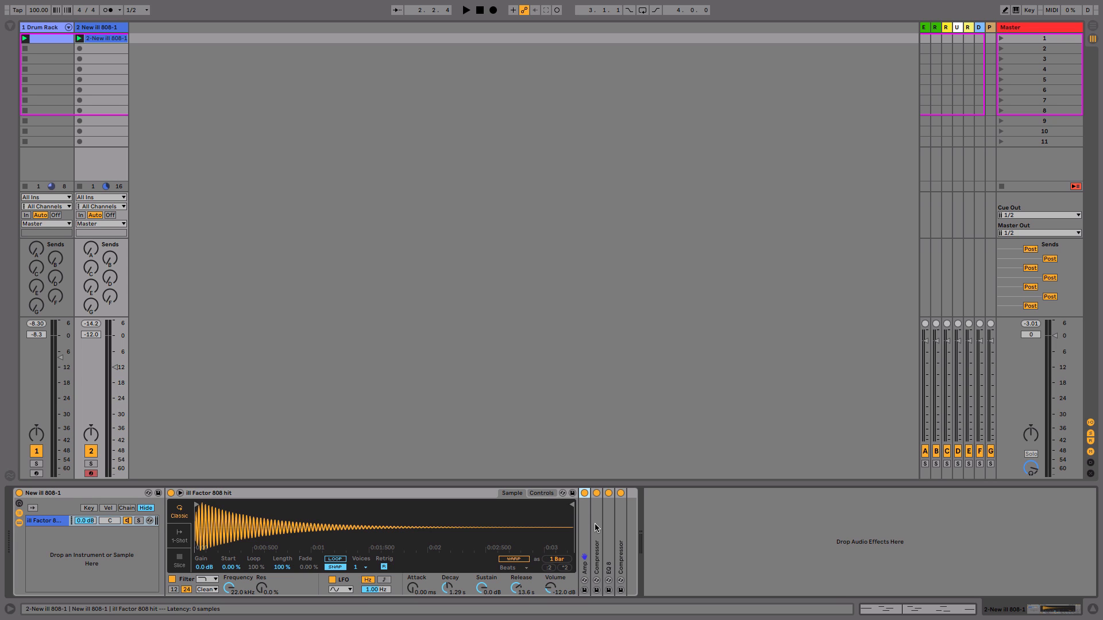
Step: Expand the 808 sample player, Amp, first Compressor, EQ Eight and last Compressor in the New ill 808-1 chain
double_click(459, 493)
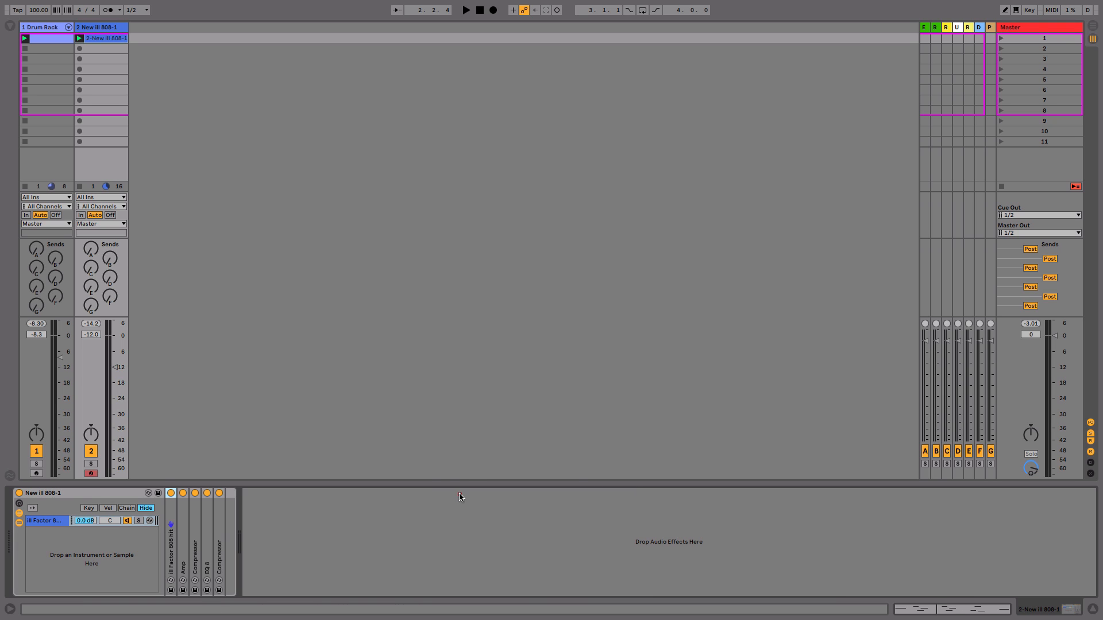
double_click(170, 547)
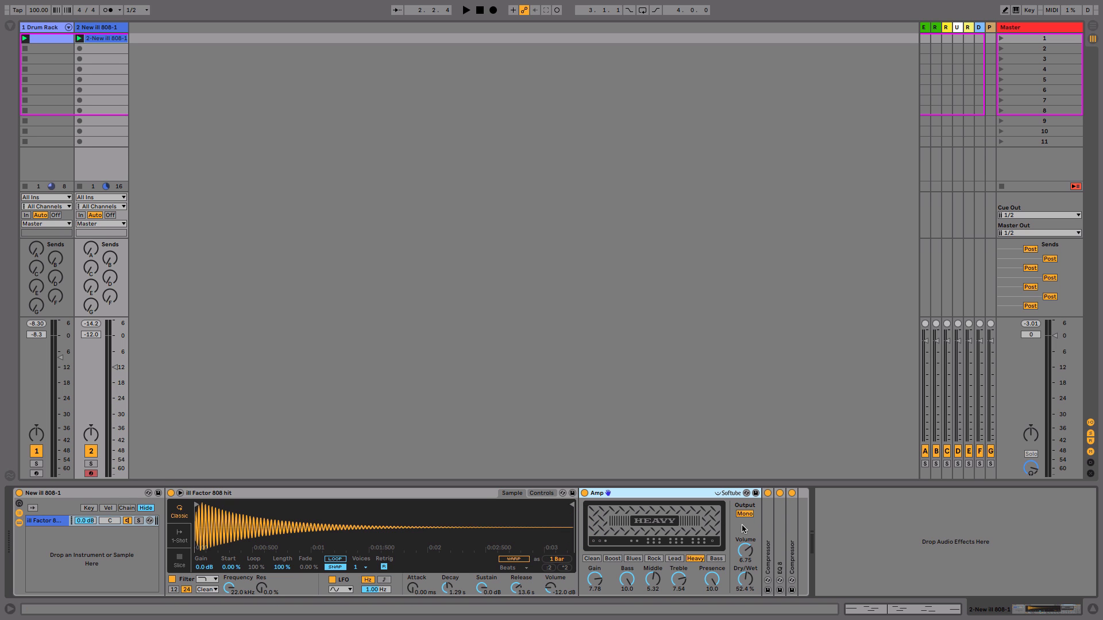
double_click(768, 526)
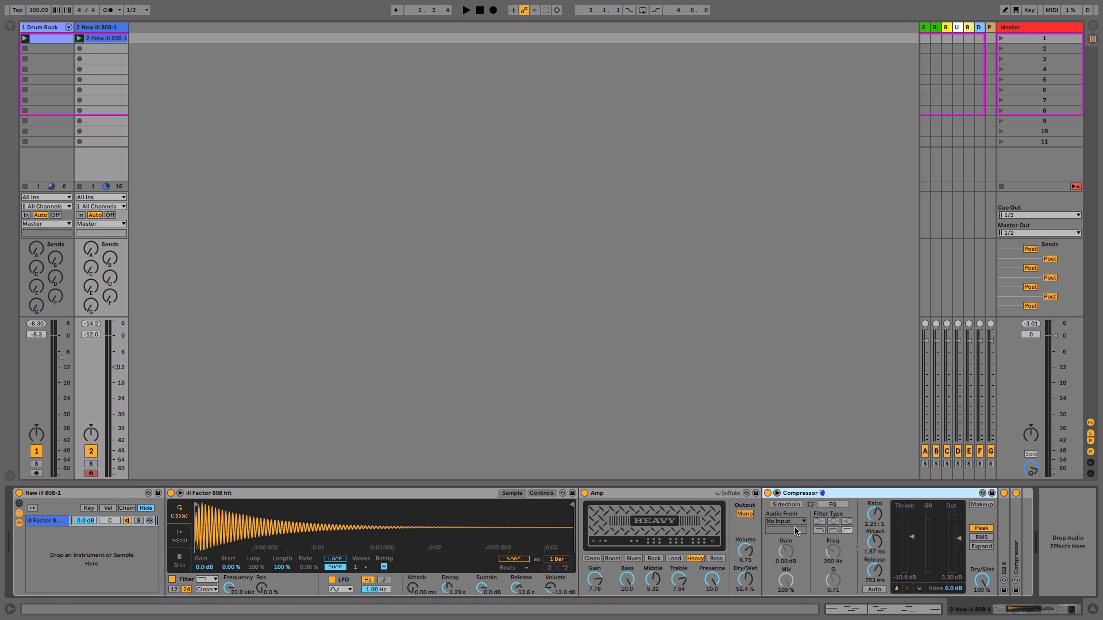
double_click(1011, 531)
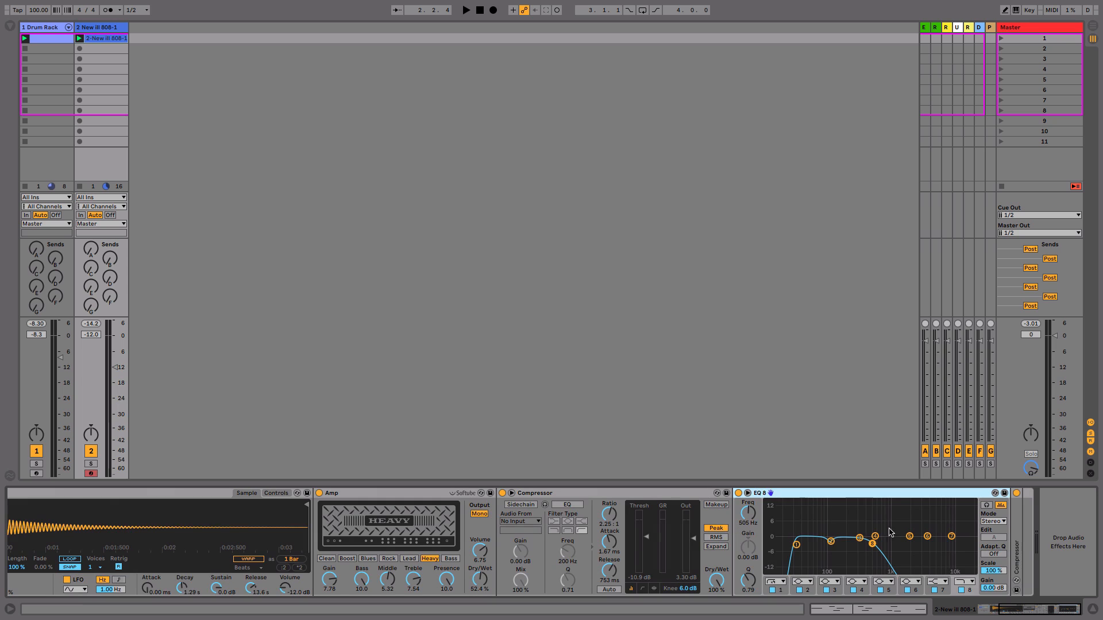
double_click(1016, 533)
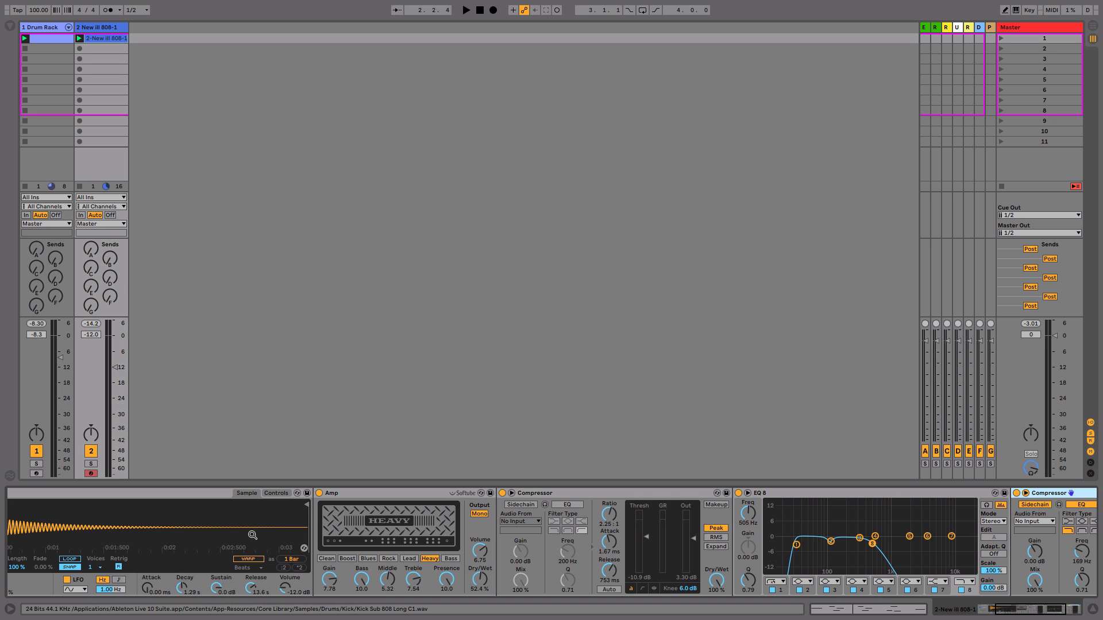
Step: Bypass the first Compressor and the EQ Eight in the 808 track's device chain
left_click_drag(232, 535, 413, 535)
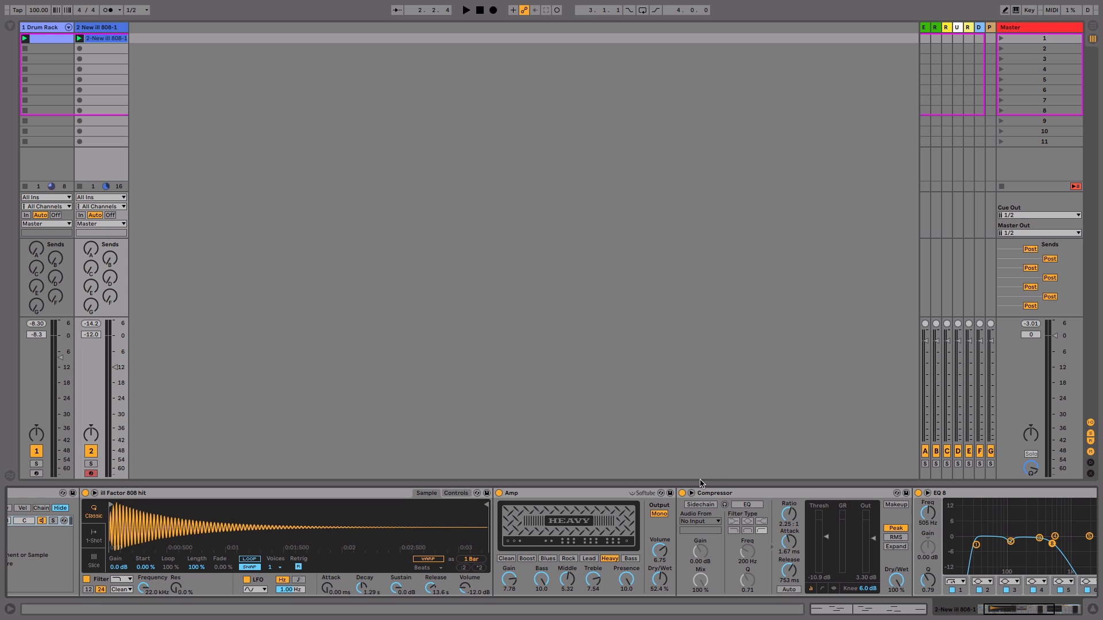
left_click(683, 494)
left_click(918, 493)
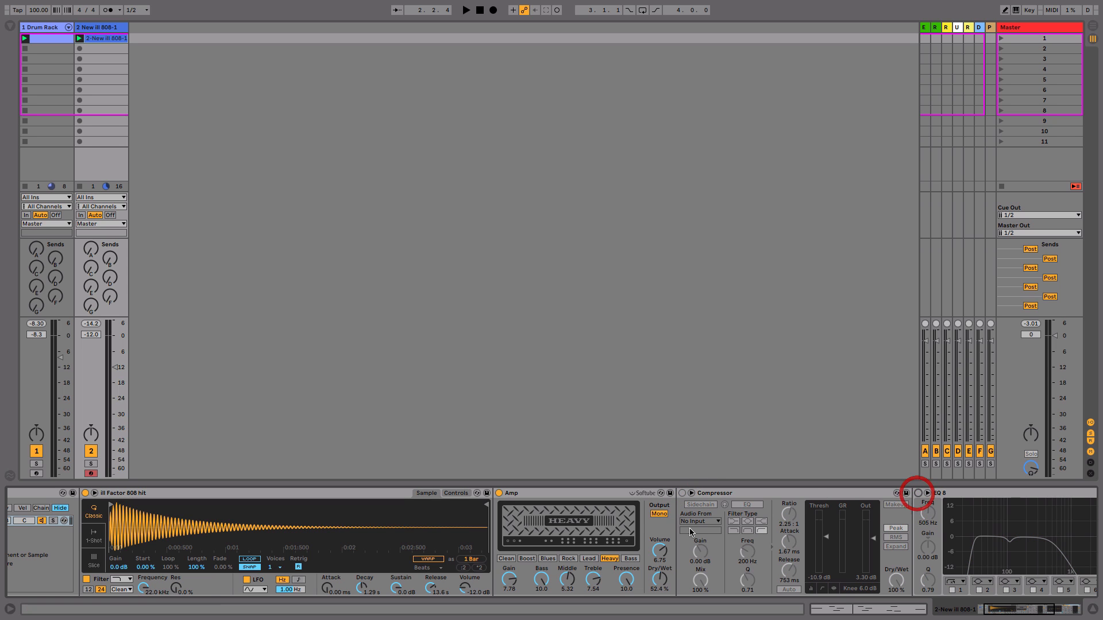
left_click_drag(701, 526, 805, 523)
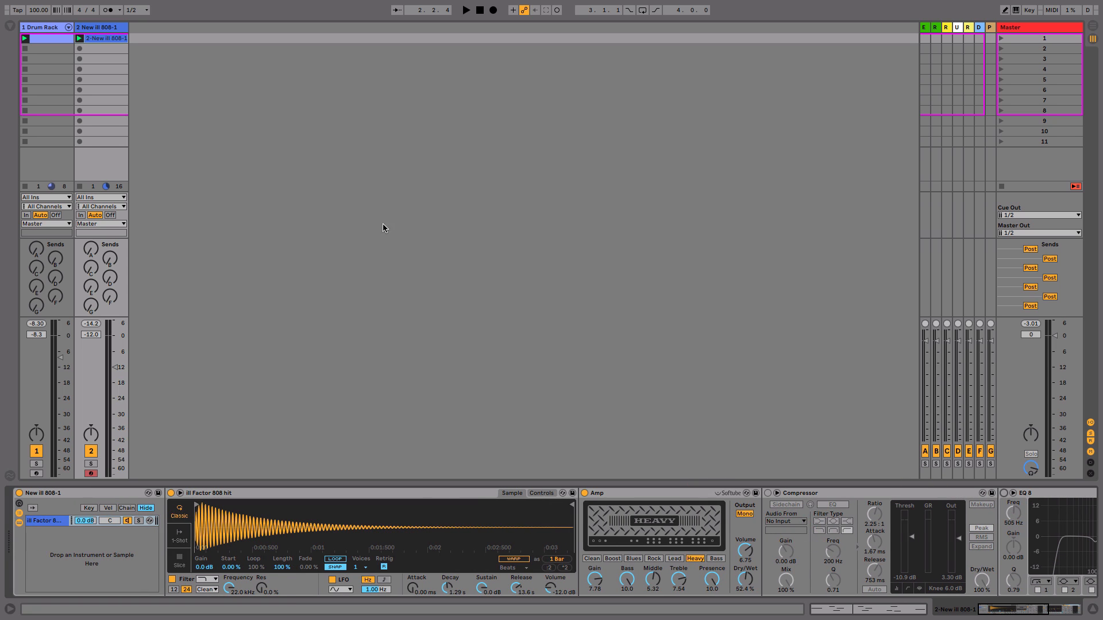
Step: Open the New ill 808-1 MIDI clip to view its notes and play it together with the drums
double_click(108, 38)
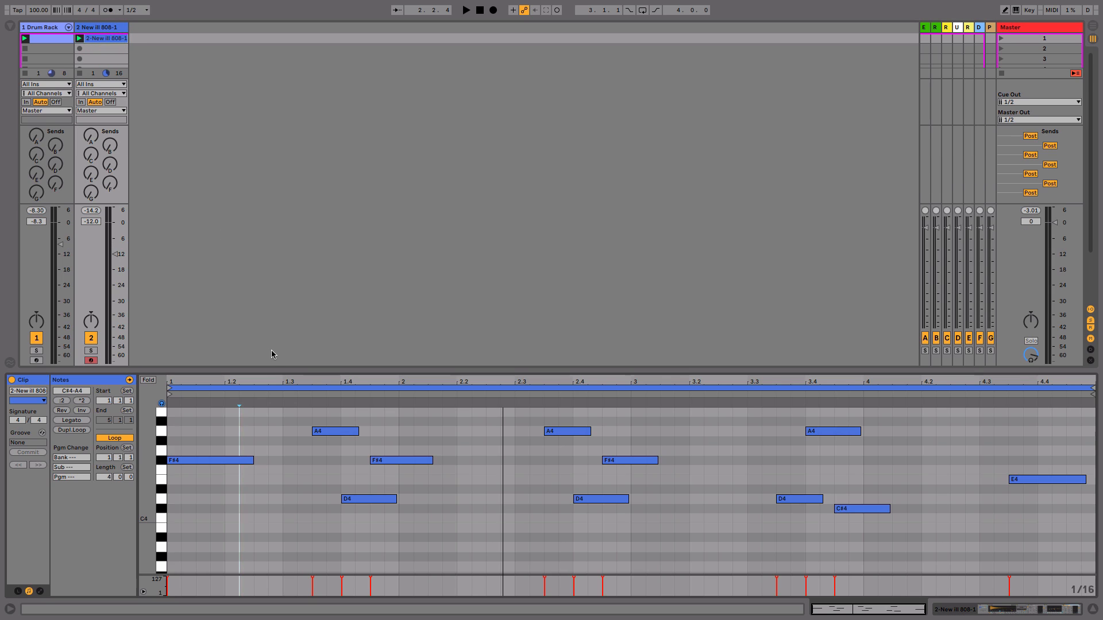
key("space")
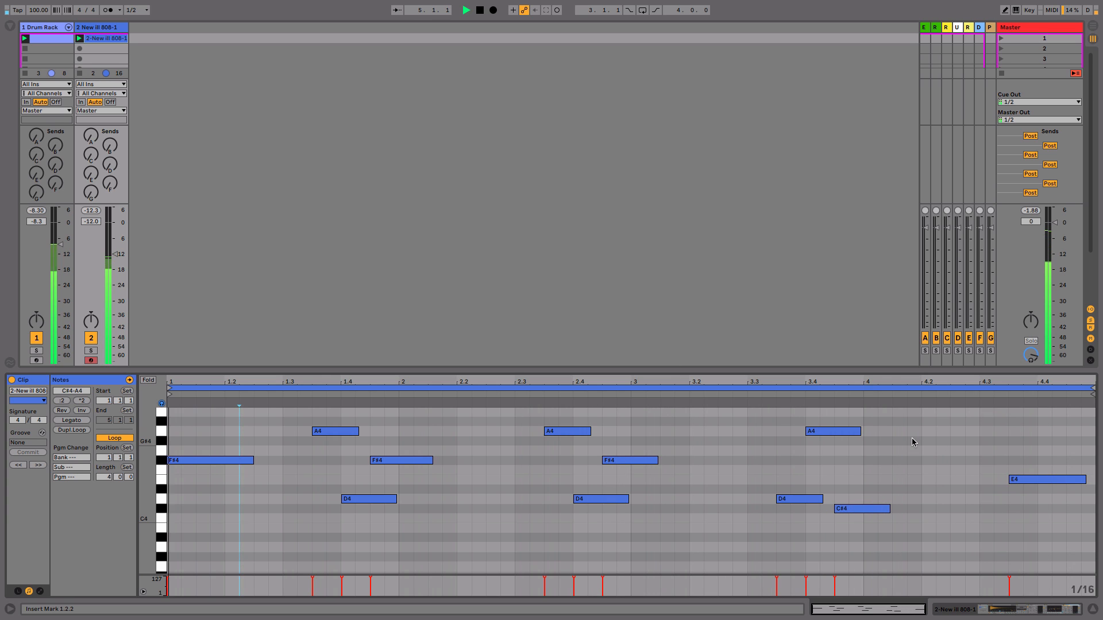
key("space")
Step: Return to the 808 device chain, play the beat with the Amp bypassed, and turn the Amp back on
key("shift+Tab")
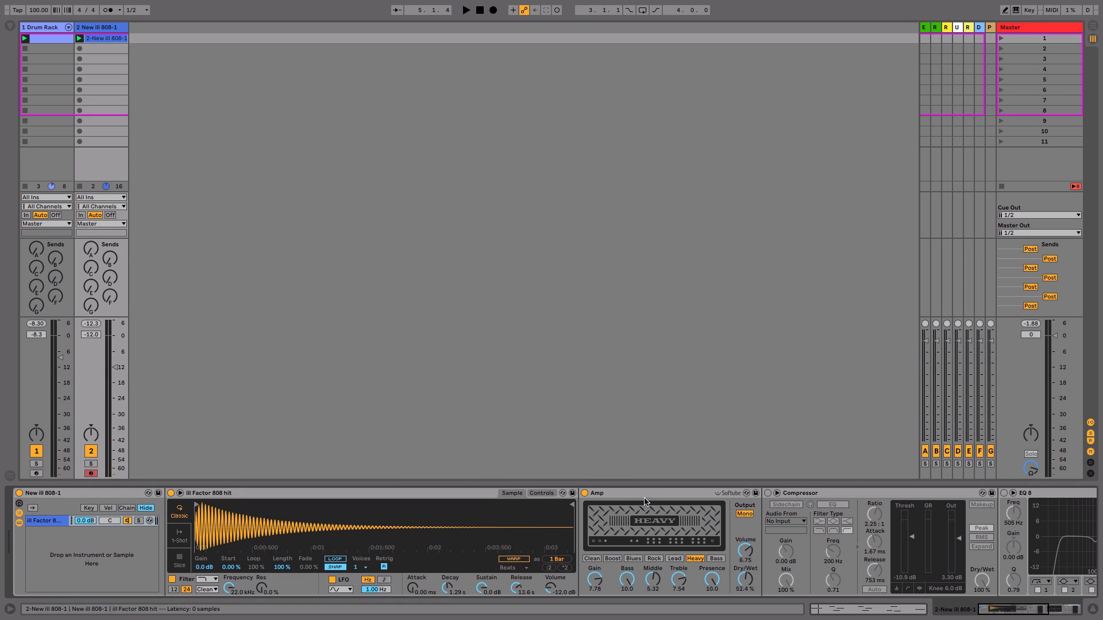
left_click(584, 493)
key("space")
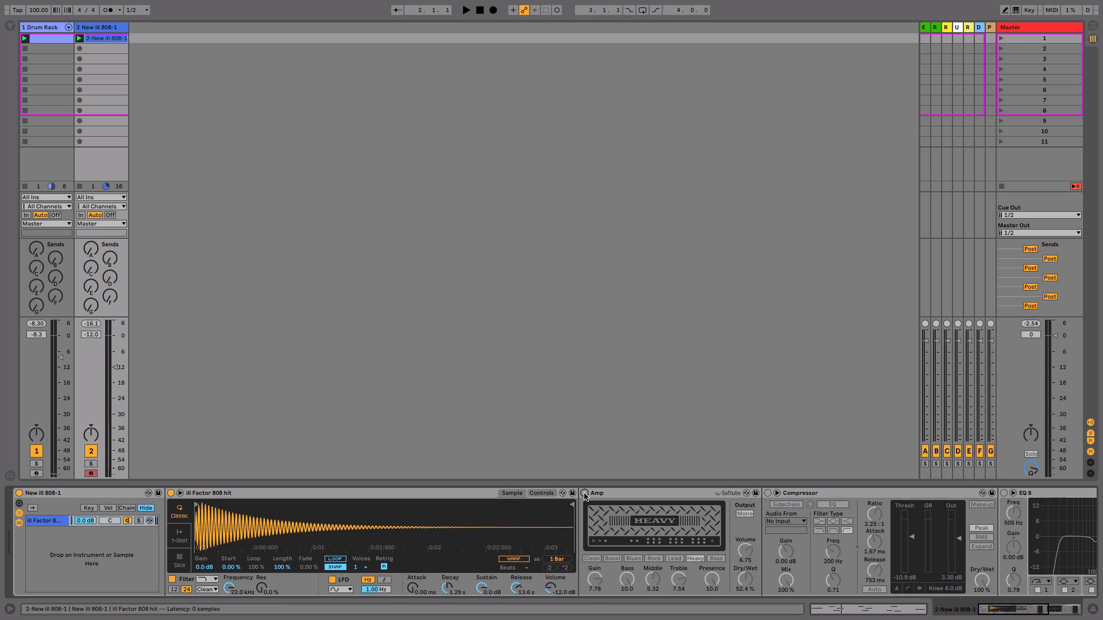
left_click(585, 494)
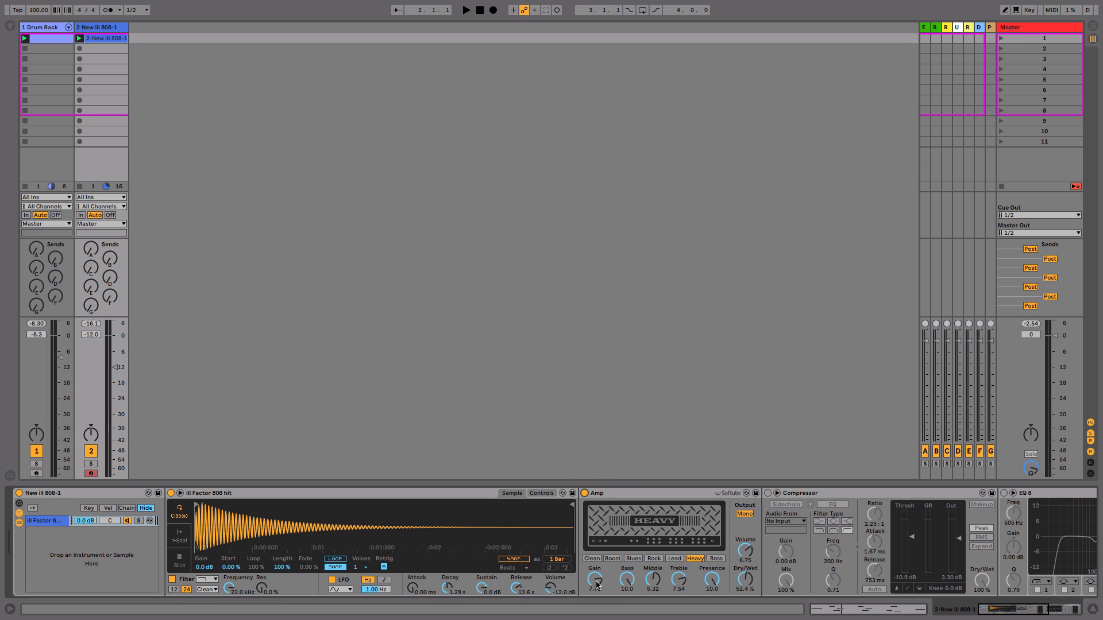
Step: Play the beat with the Amp on while the first Compressor and EQ Eight stay bypassed
scroll(793, 517, "right", 3)
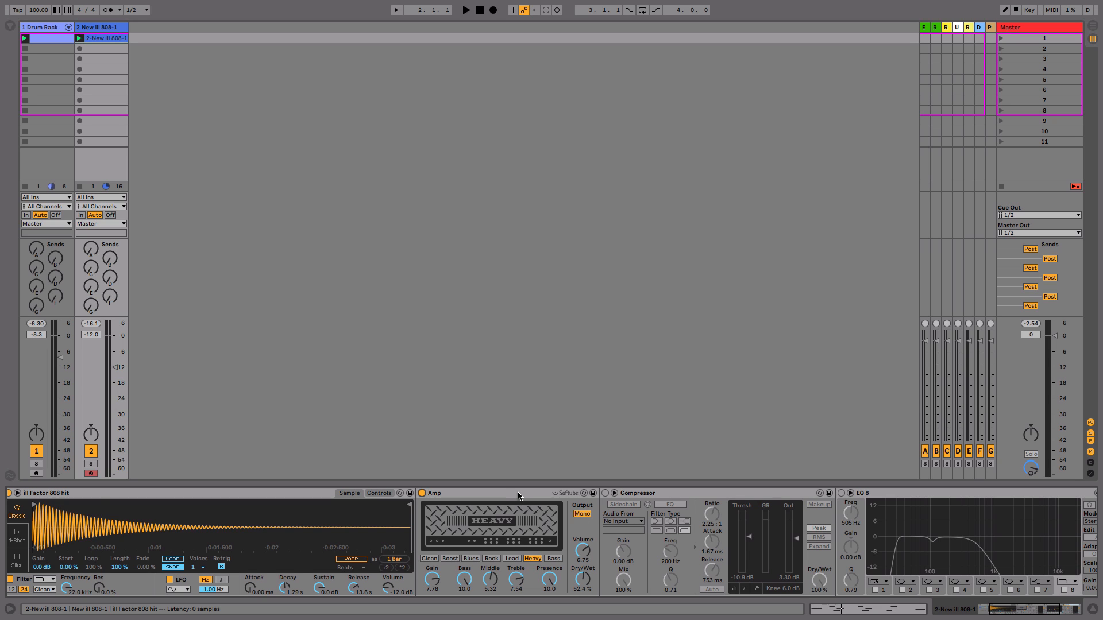
key("space")
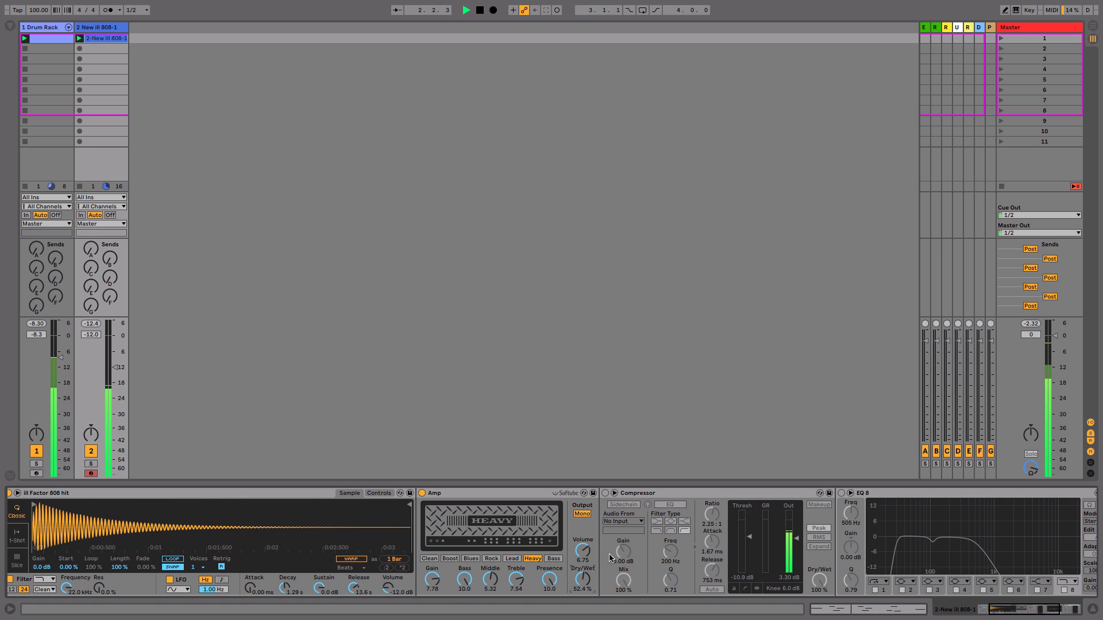
key("space")
Step: Turn on the first Compressor and, during playback, set its threshold to -10.1 dB and its attack to 0.88 ms
left_click(605, 493)
scroll(598, 554, "right", 3)
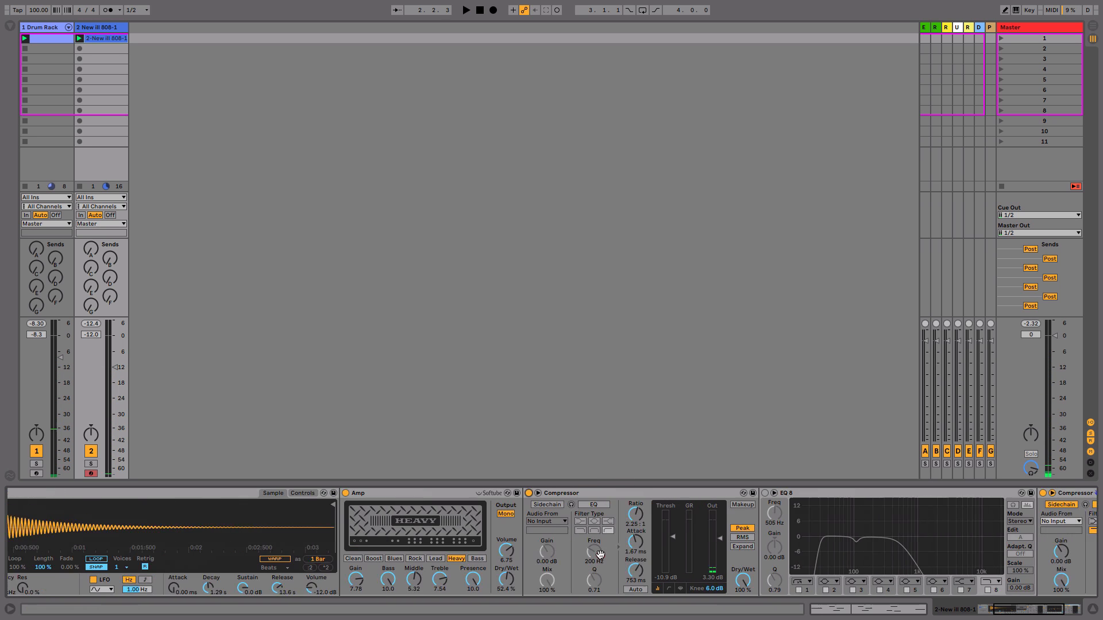
left_click(599, 554)
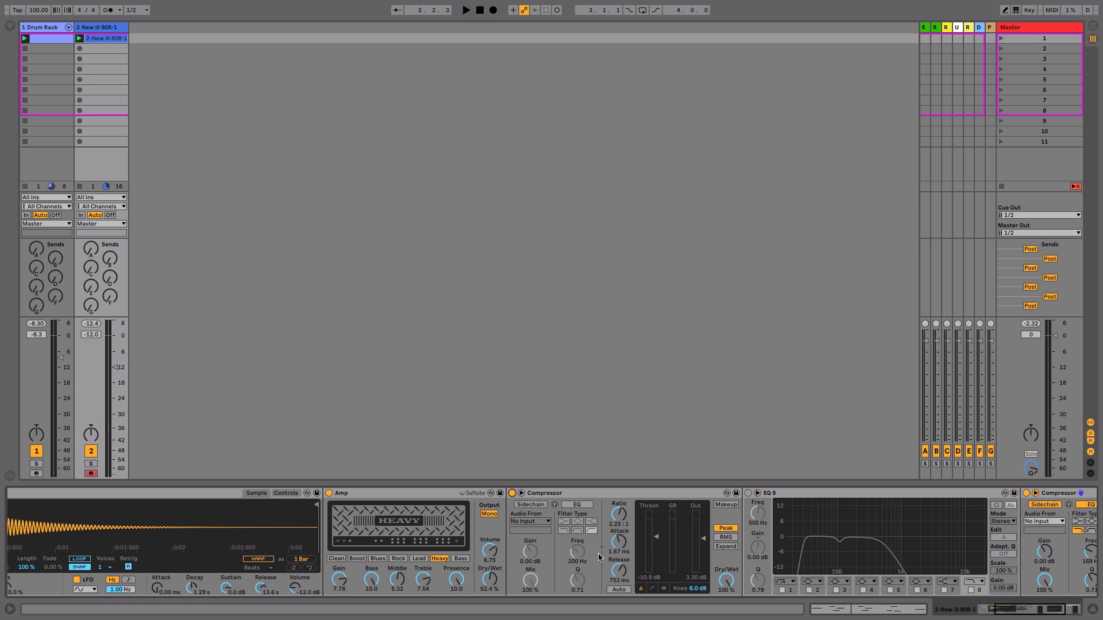
key("space")
left_click_drag(620, 539, 663, 538)
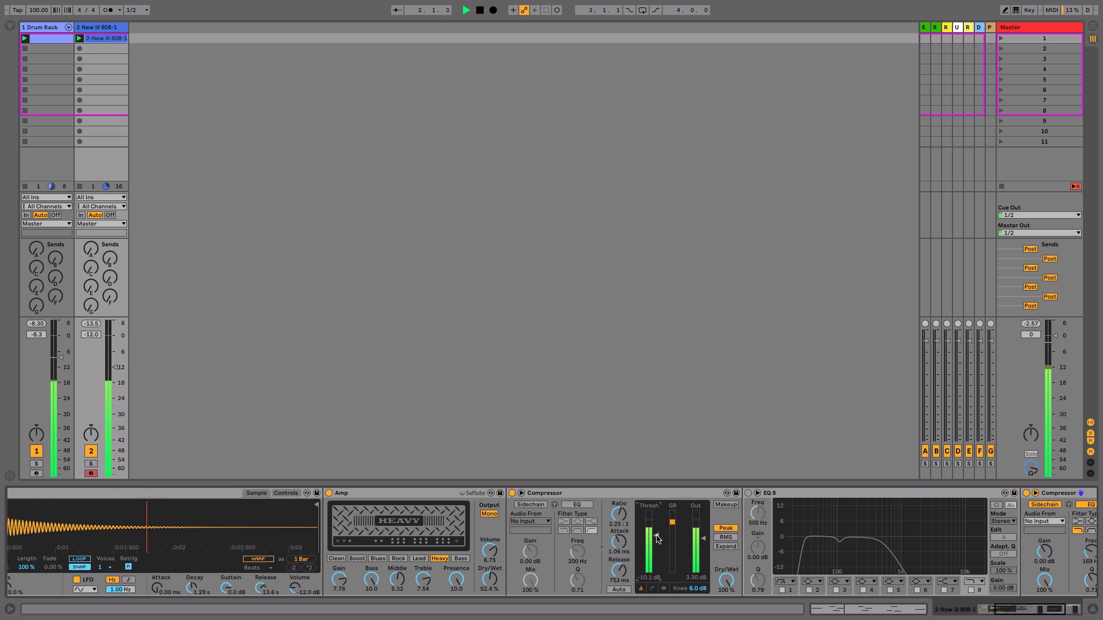
left_click_drag(621, 543, 621, 546)
key("space")
Step: Turn the EQ Eight back on and play the beat through it
scroll(718, 528, "right", 5)
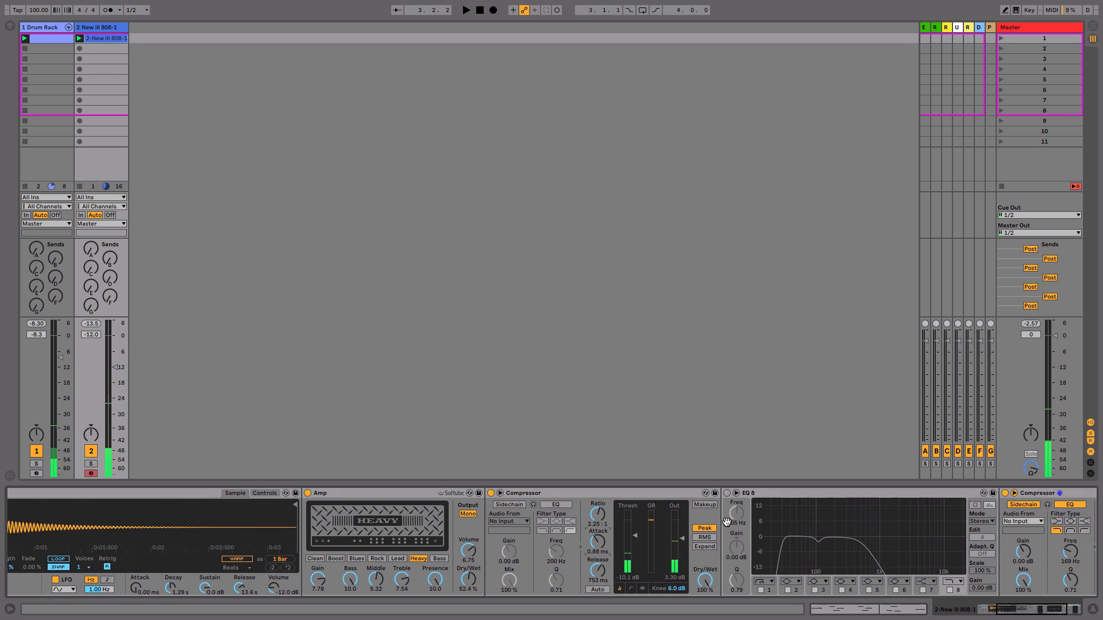
left_click(620, 493)
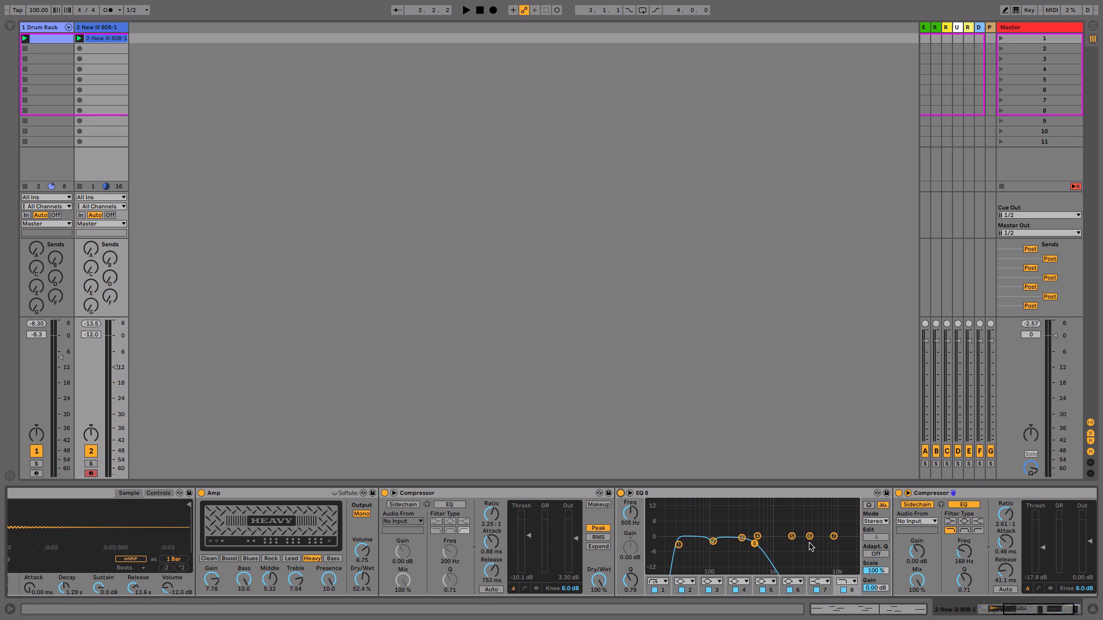
key("space")
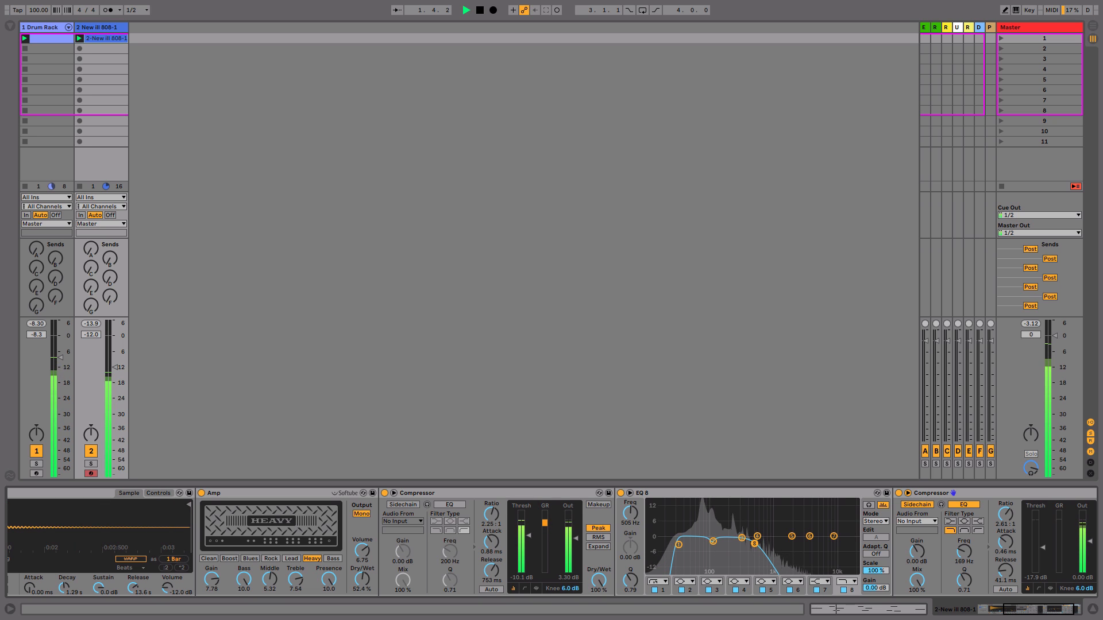
key("space")
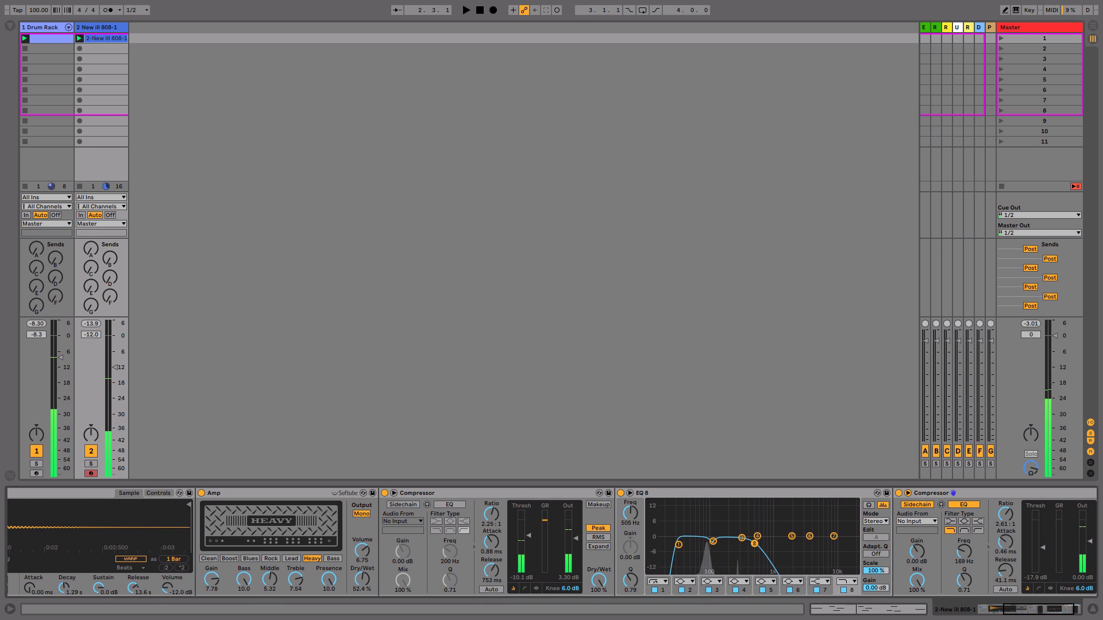
Step: Adjust the EQ Eight's high-cut band to 505 Hz with a Q of 0.85 while playing the beat
mouse_move(756, 544)
left_mouse_down()
mouse_move(795, 543)
mouse_move(754, 542)
left_mouse_up()
key("space")
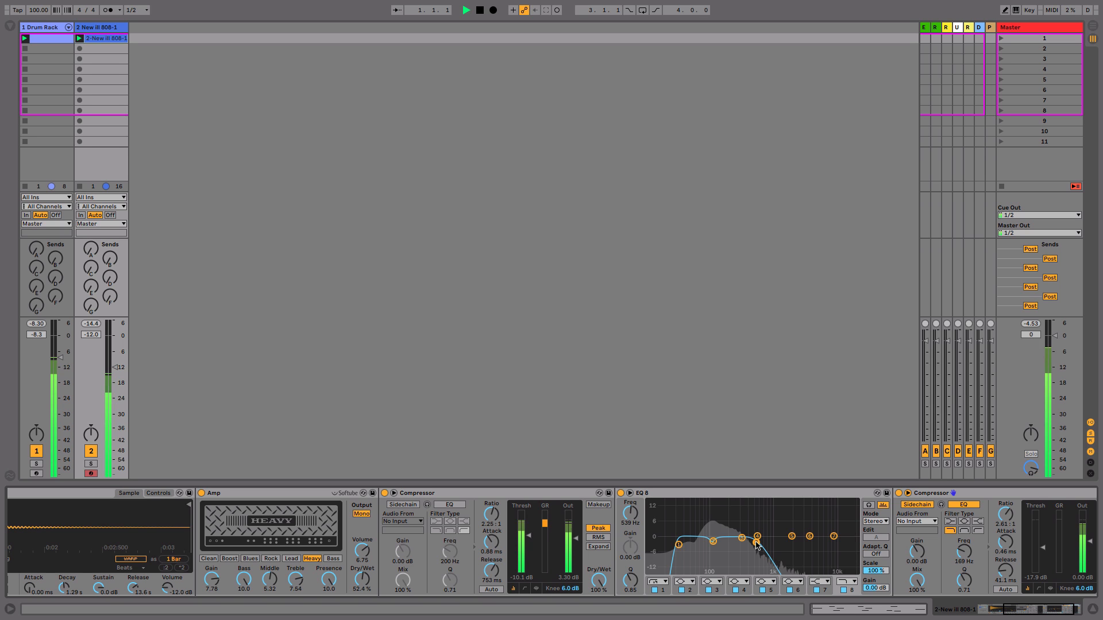
scroll(866, 545, "right", 3)
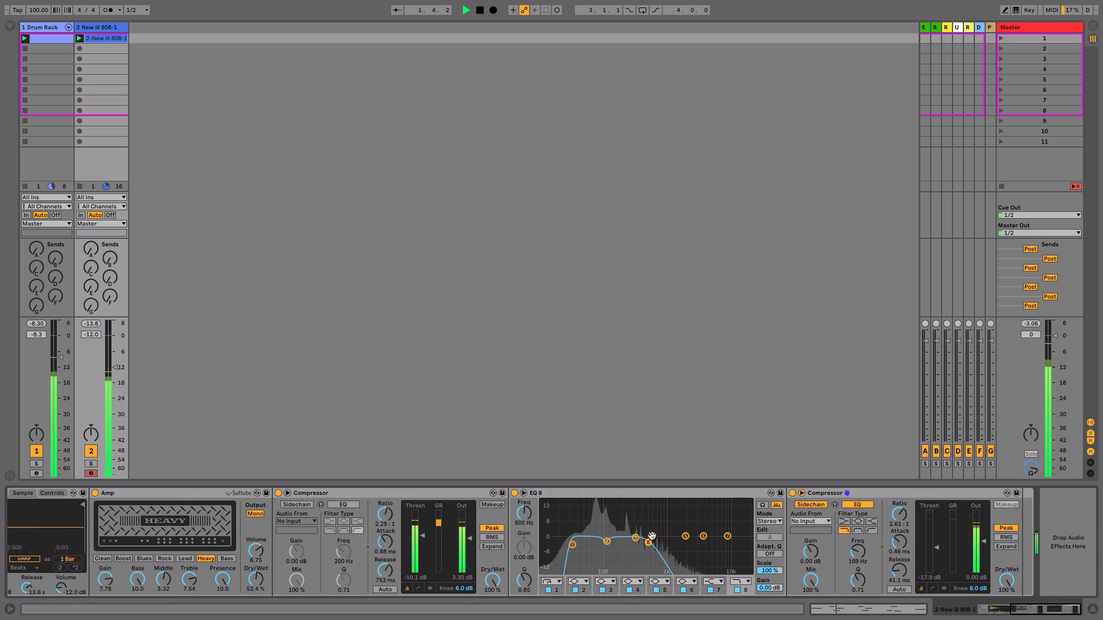
key("space")
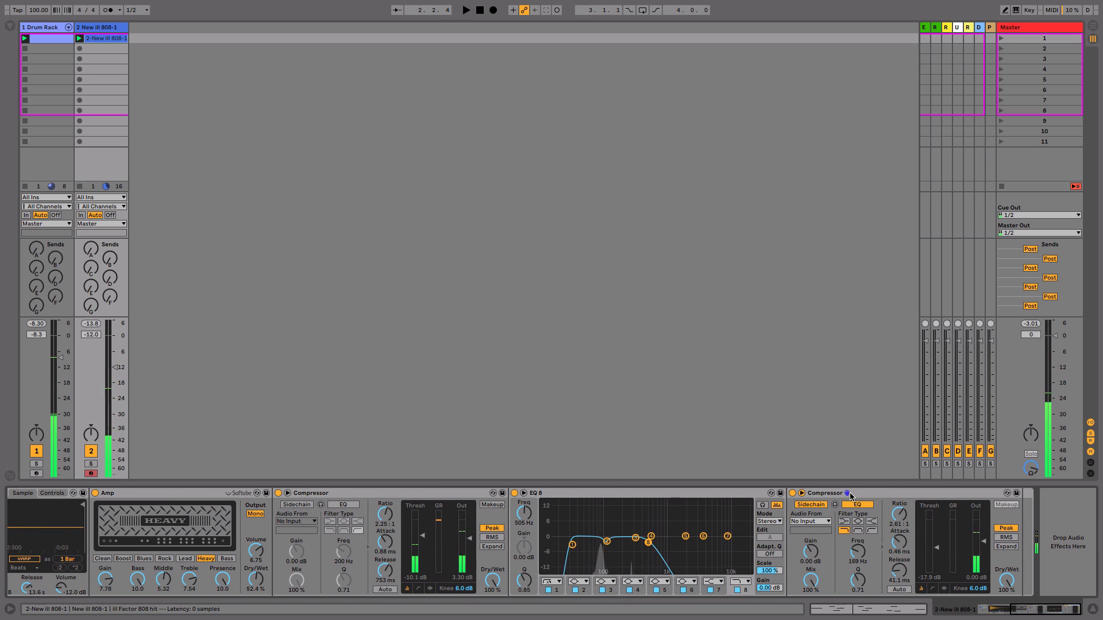
Step: Turn off the last Compressor and add an Auto Filter from the audio effects to the end of the 808 chain
left_click(841, 494)
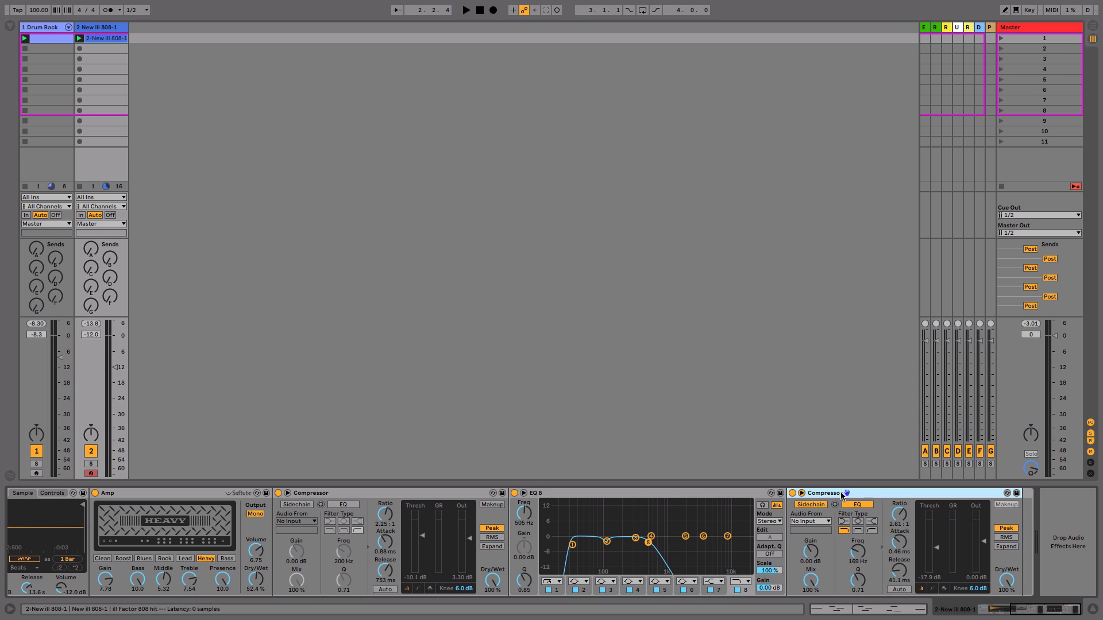
left_click(793, 493)
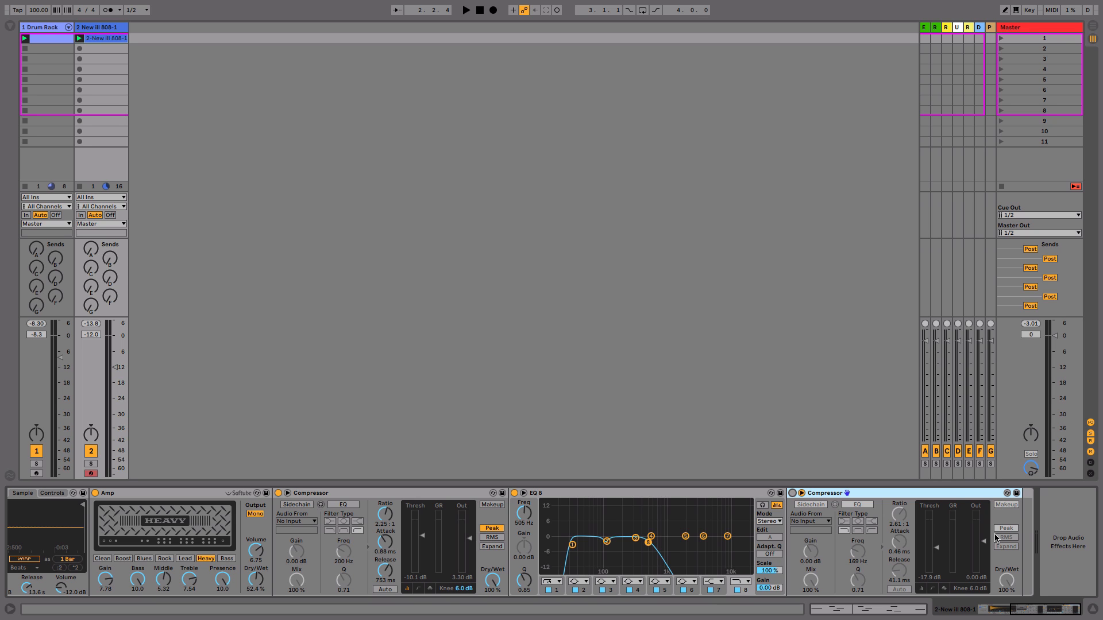
left_click(10, 28)
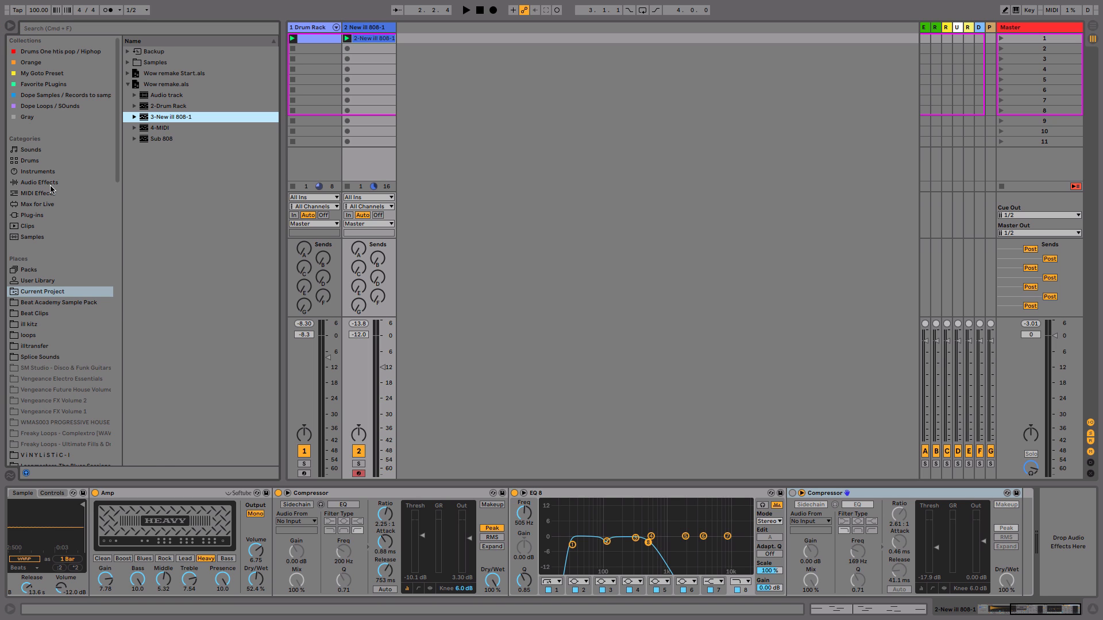
left_click(48, 185)
left_click(152, 75)
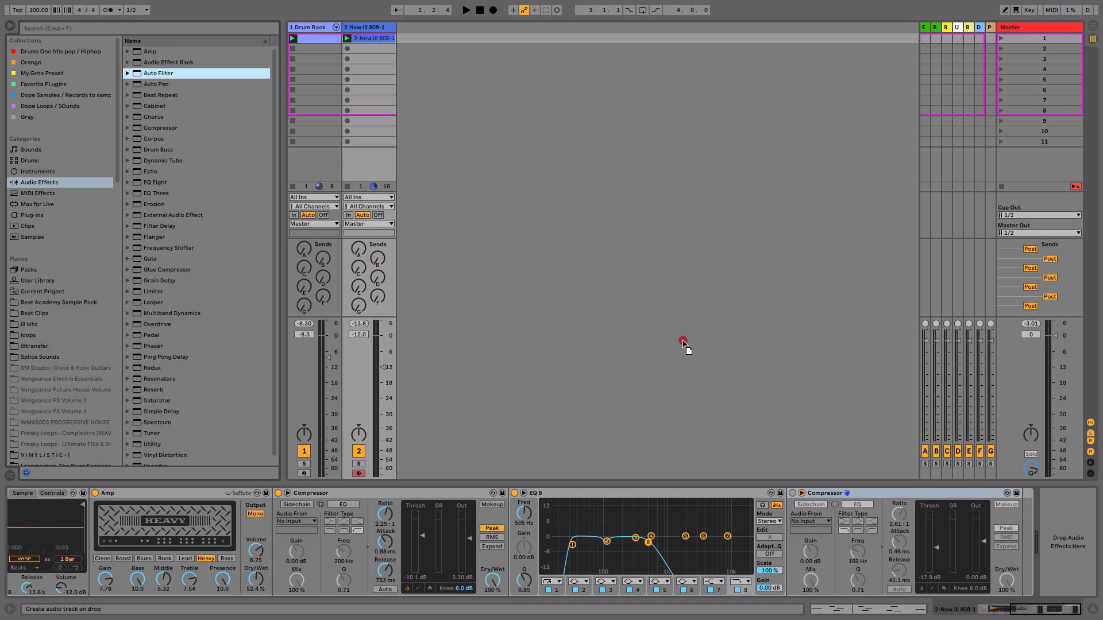
left_click_drag(1100, 539, 1077, 539)
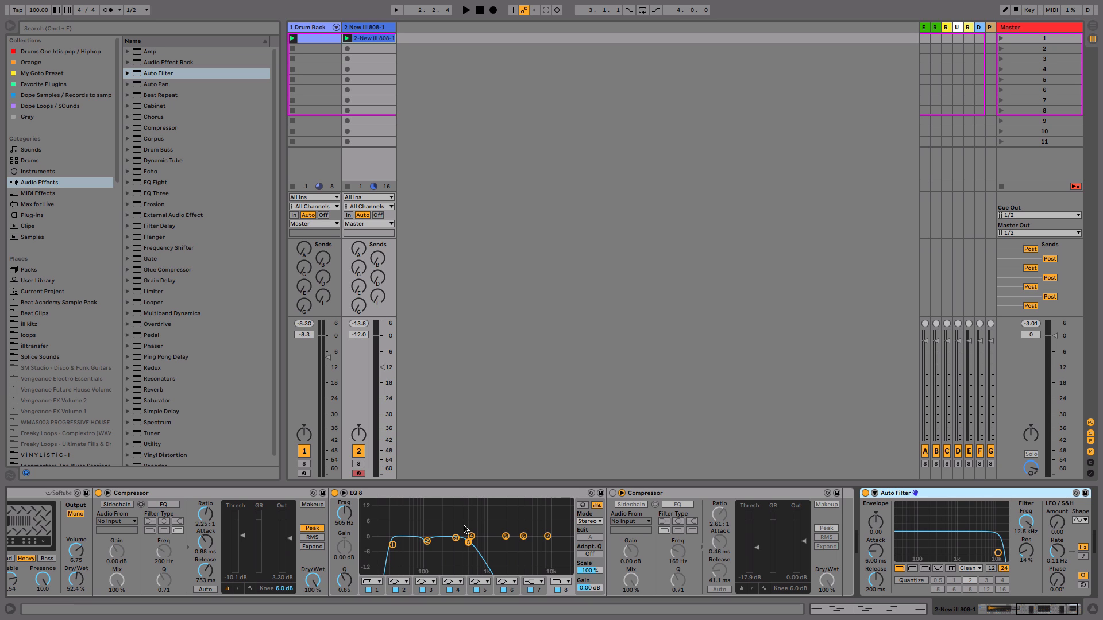
Step: Collapse the EQ Eight and set the Auto Filter to band-pass at 552 Hz with raised resonance
double_click(459, 495)
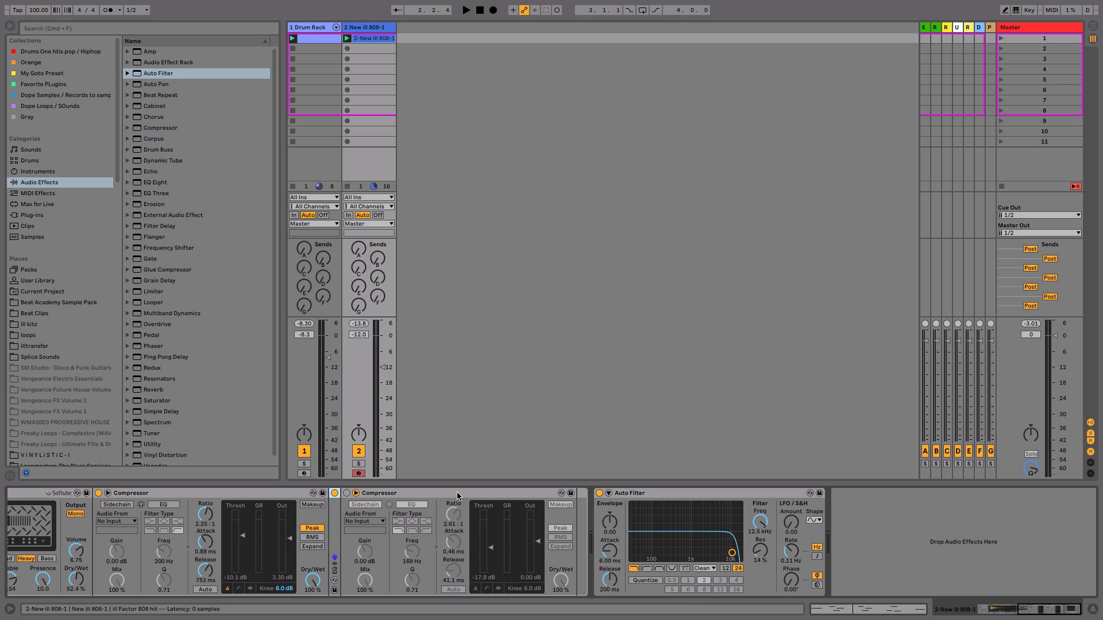
left_click(660, 497)
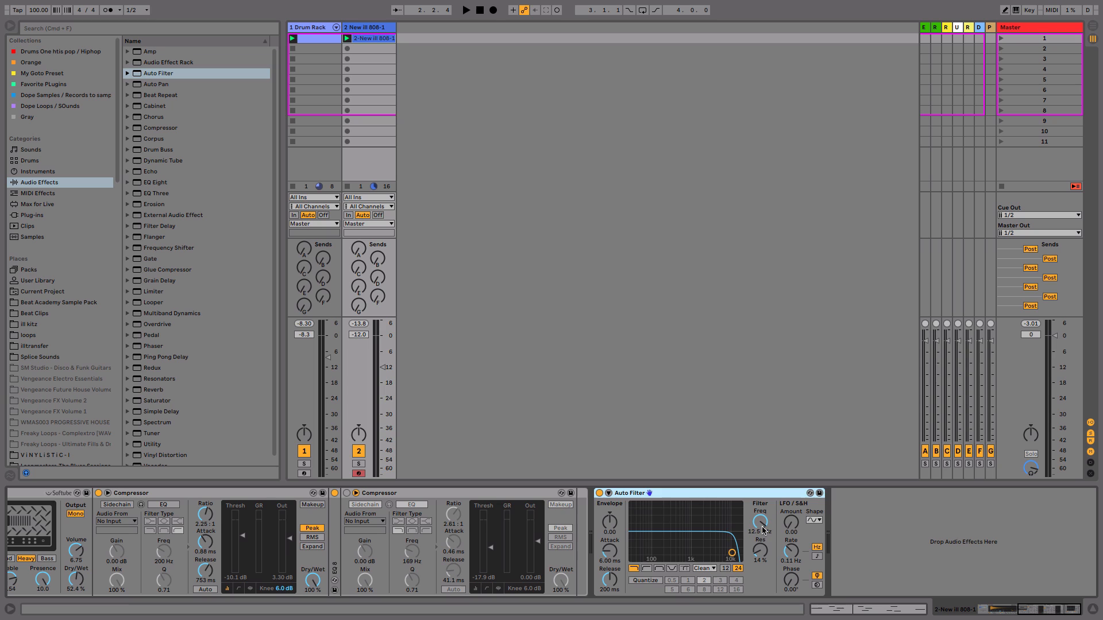
left_click_drag(763, 529, 673, 553)
left_click(646, 568)
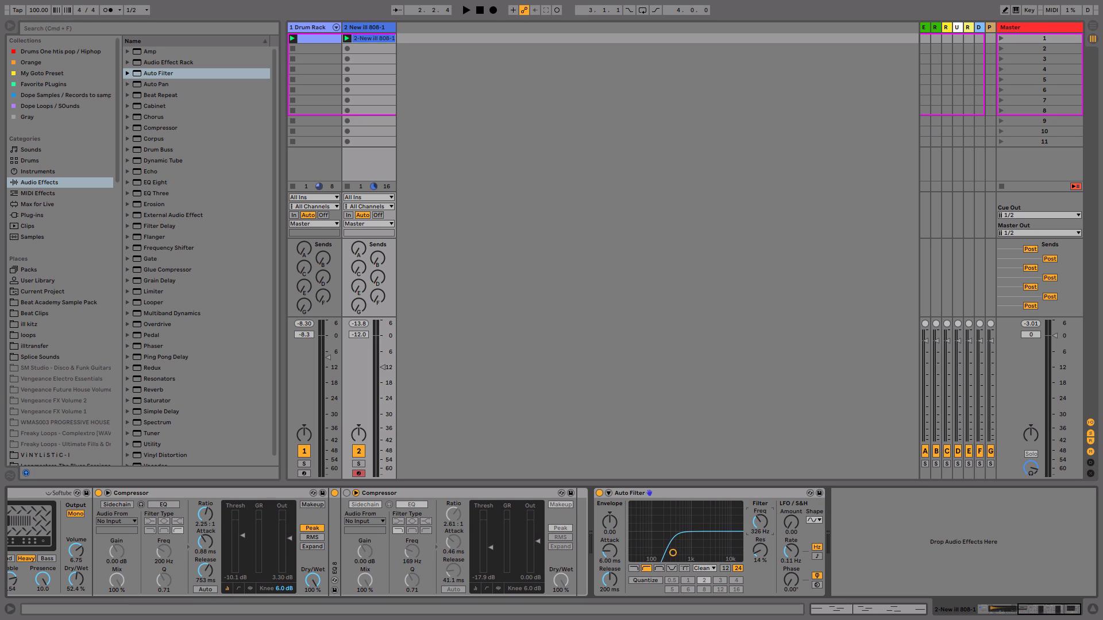
left_click(659, 569)
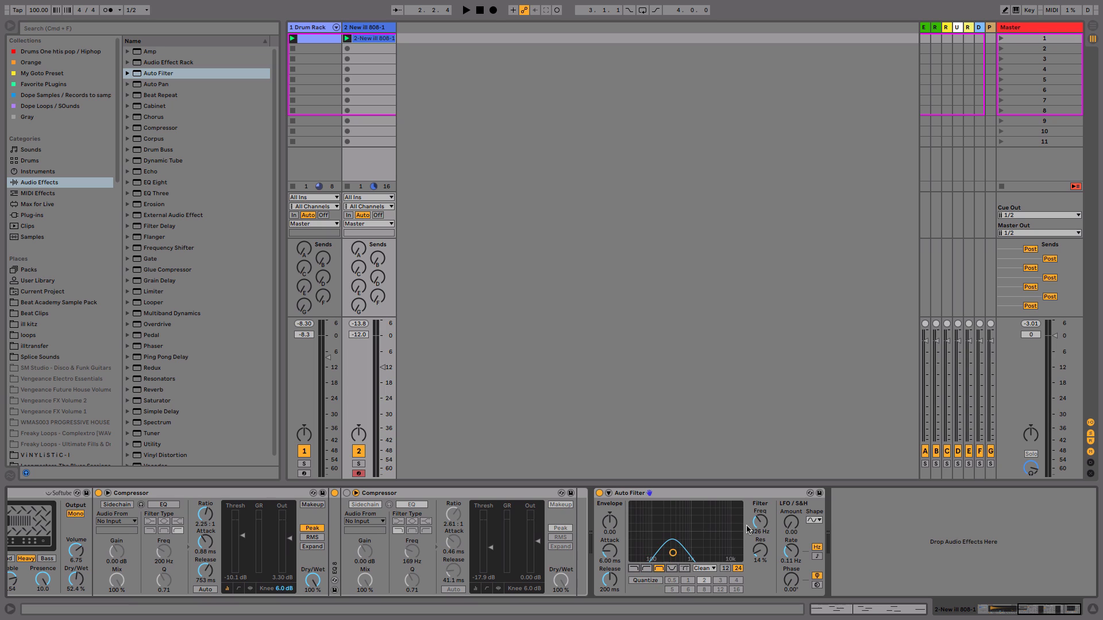
left_click_drag(761, 534, 760, 524)
mouse_move(760, 560)
left_mouse_down()
mouse_move(760, 540)
mouse_move(760, 557)
left_mouse_up()
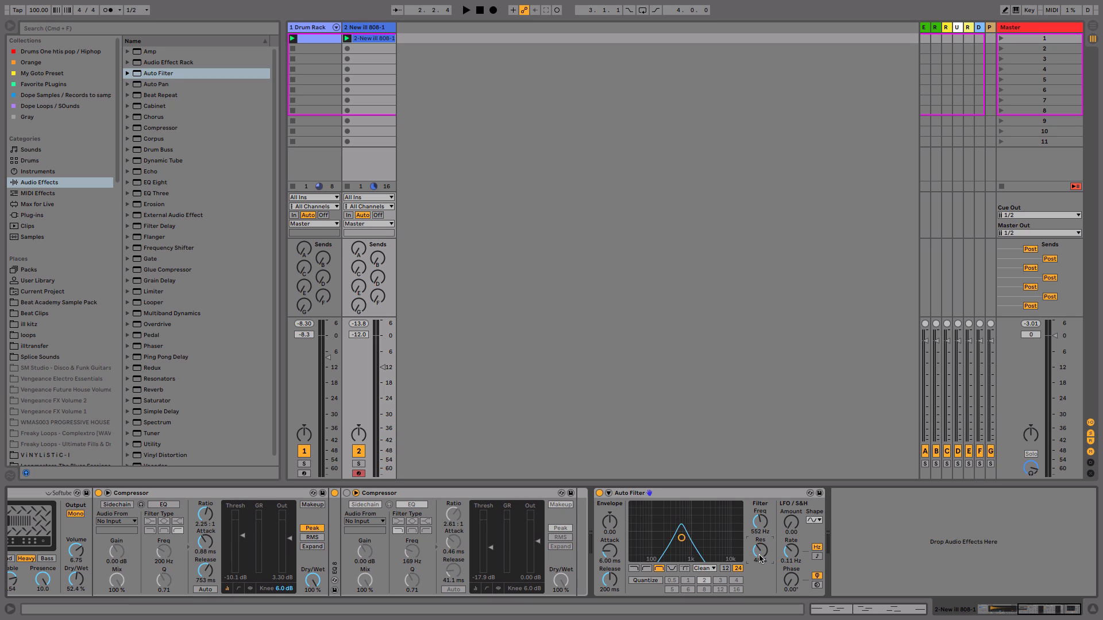
Step: Set the Auto Filter's resonance to 42% and play the beat through it
left_click_drag(760, 556, 760, 558)
key("space")
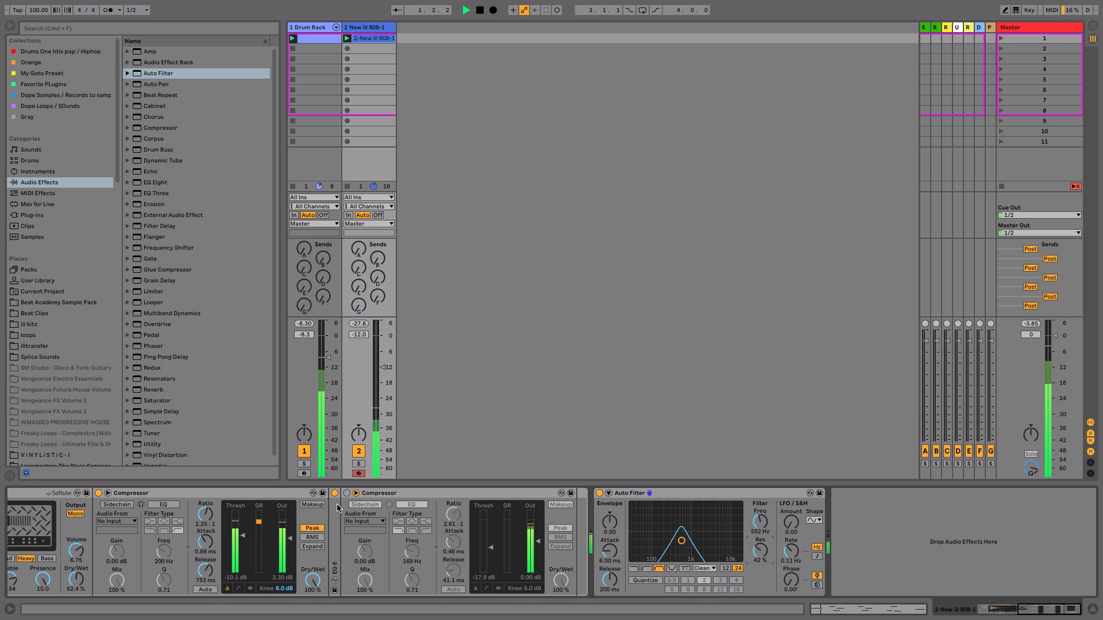
key("space")
Step: Solo the 808 track, raise its volume to -1.7 dB and play it while sweeping the Auto Filter's frequency
left_click(359, 464)
left_click_drag(382, 367, 382, 340)
key("space")
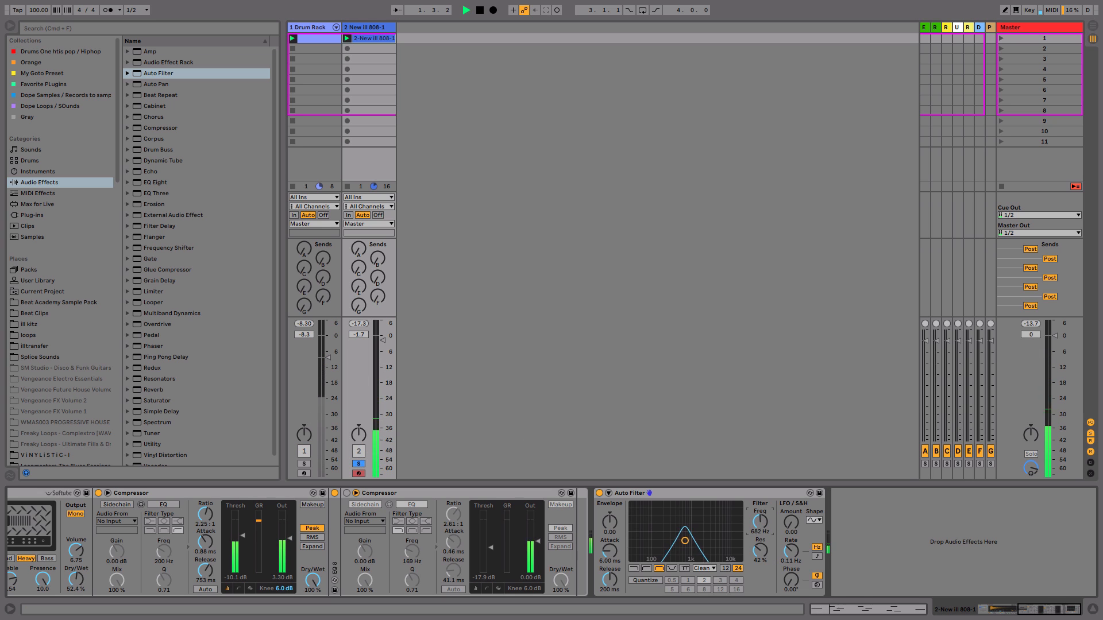
left_click_drag(749, 521, 750, 521)
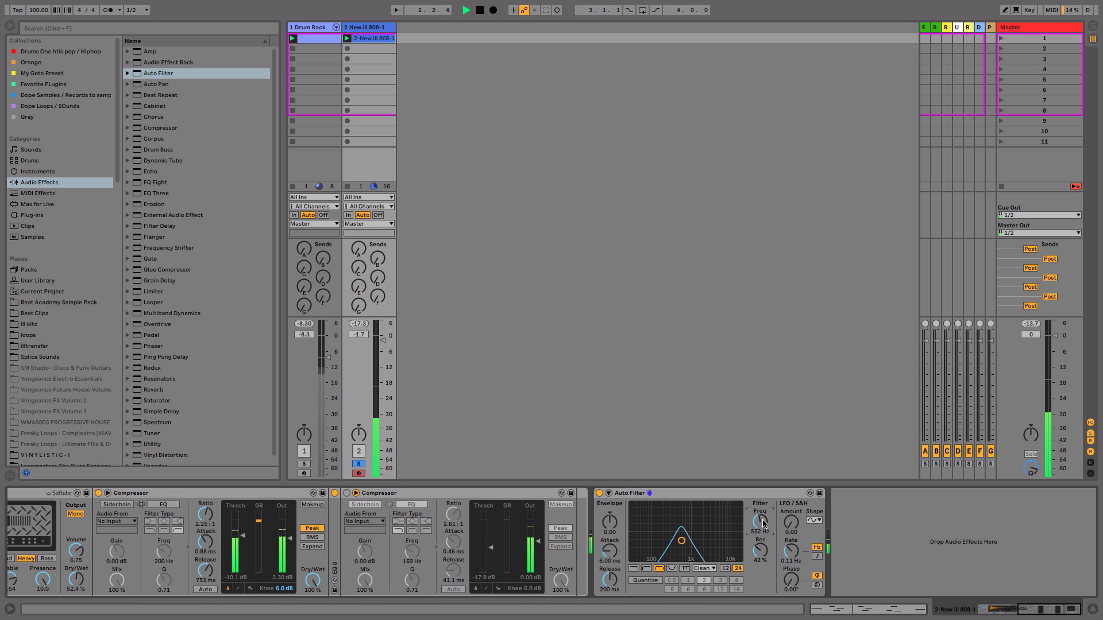
key("space")
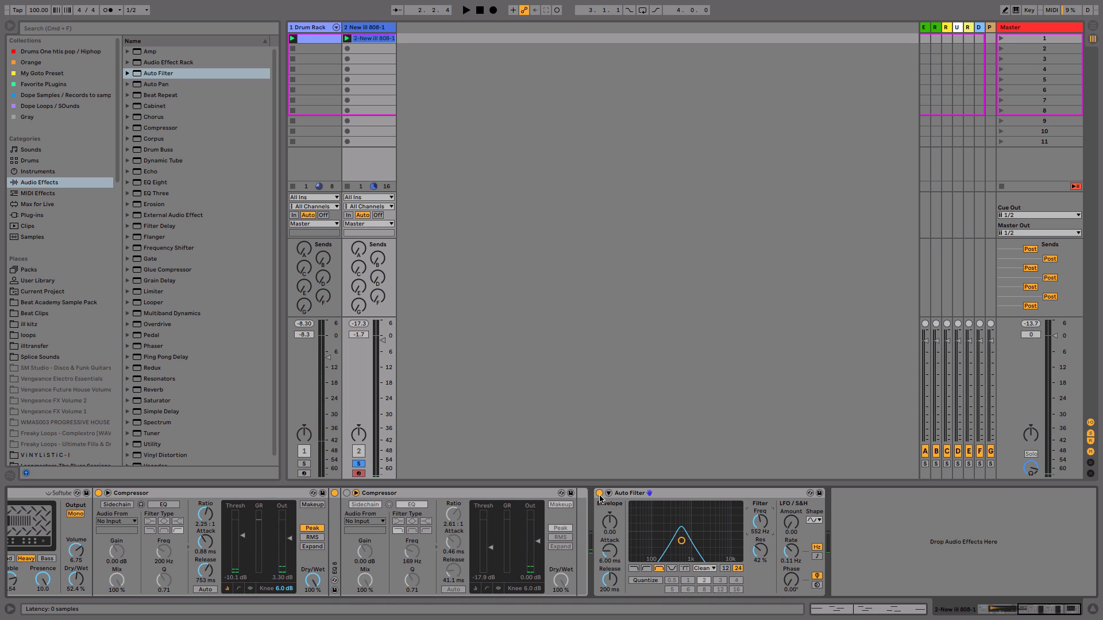
Step: Play the 808 with the Auto Filter bypassed for comparison, and turn the filter back on
left_click(600, 493)
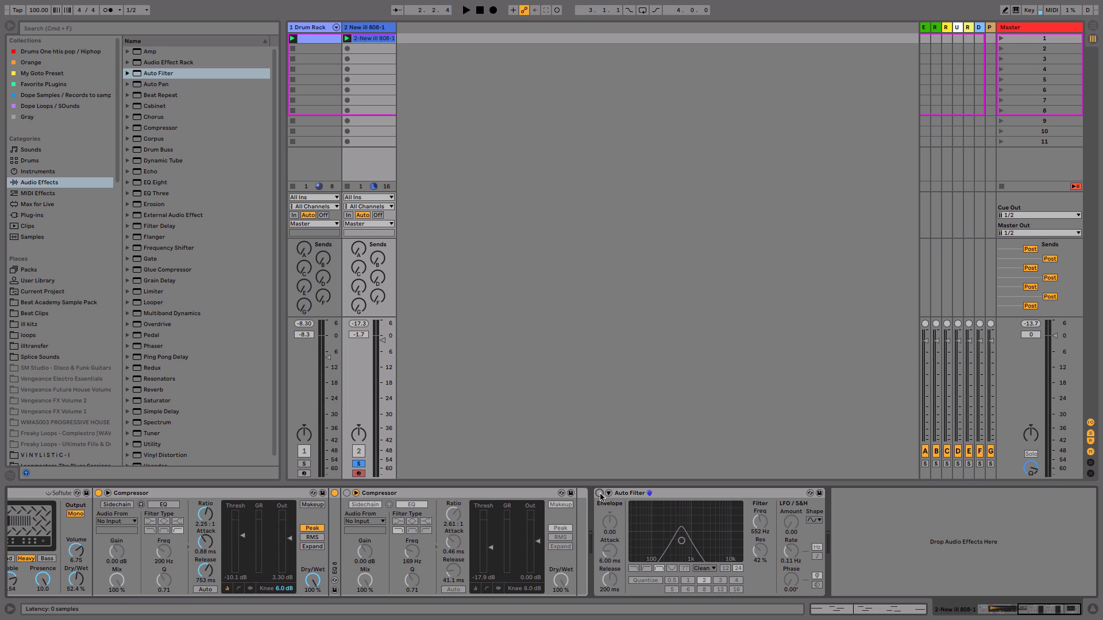
key("space")
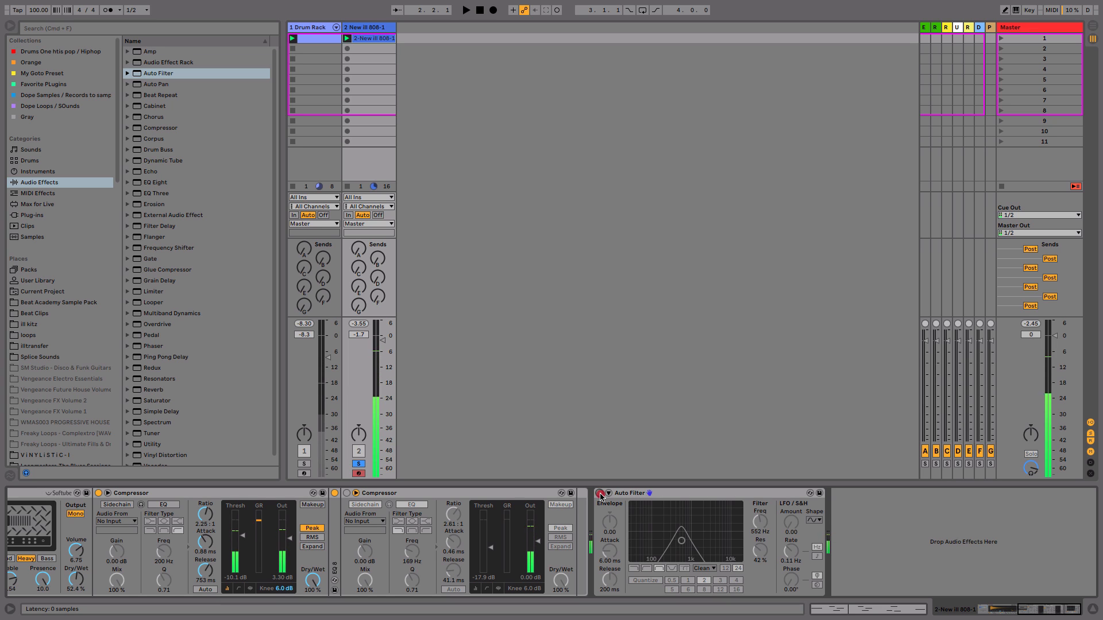
left_click(600, 494)
Step: Adjust the Auto Filter to 472 Hz with 57% resonance and play the 808 through it
mouse_move(760, 521)
left_mouse_down()
mouse_move(761, 513)
mouse_move(762, 542)
left_mouse_up()
key("space")
key("space")
key("space")
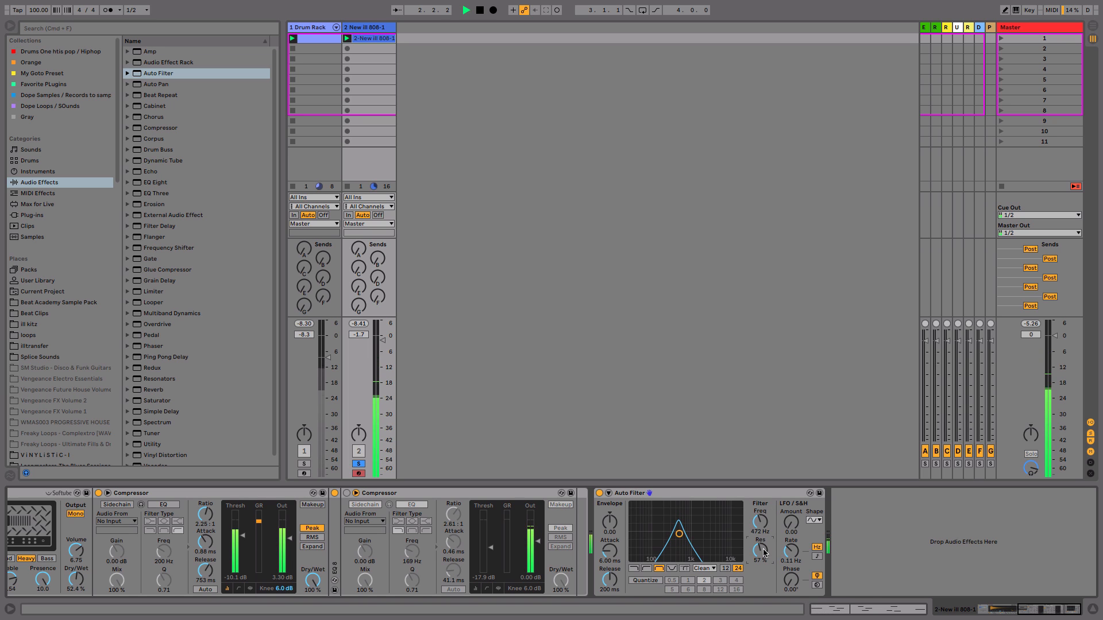
Step: Try the Auto Filter's 12 dB slope at 524 Hz with 52% resonance while playing the 808
left_click(726, 569)
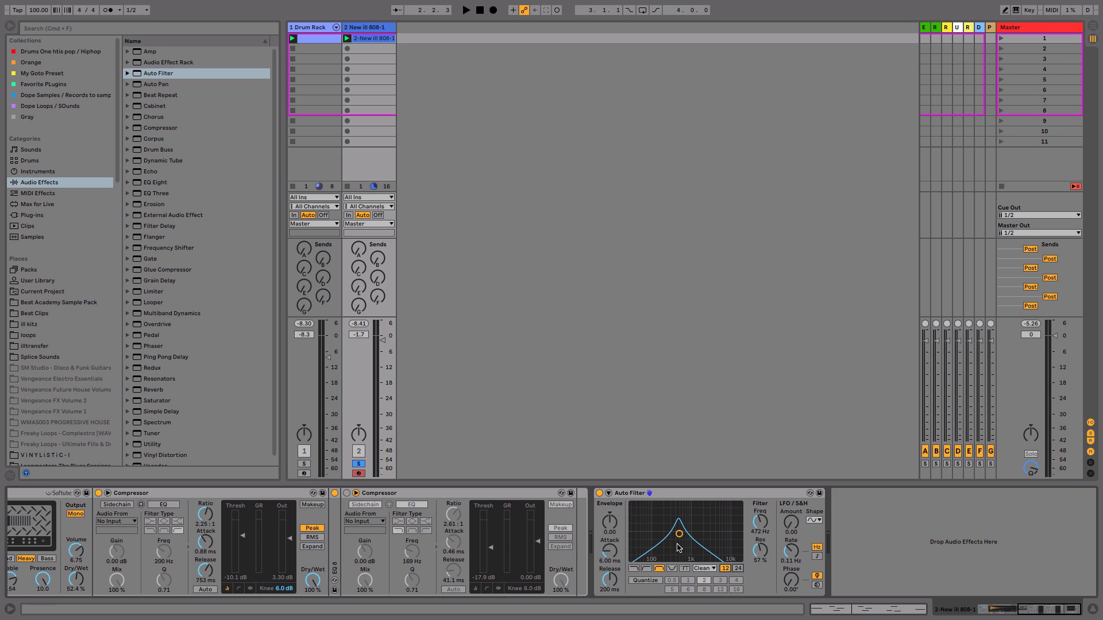
left_click(738, 569)
left_click(725, 569)
key("space")
left_click_drag(764, 522, 762, 555)
key("space")
Step: Set the Auto Filter circuit to OSR with 1.33 dB drive and 54% resonance while playing the 808
left_click(709, 568)
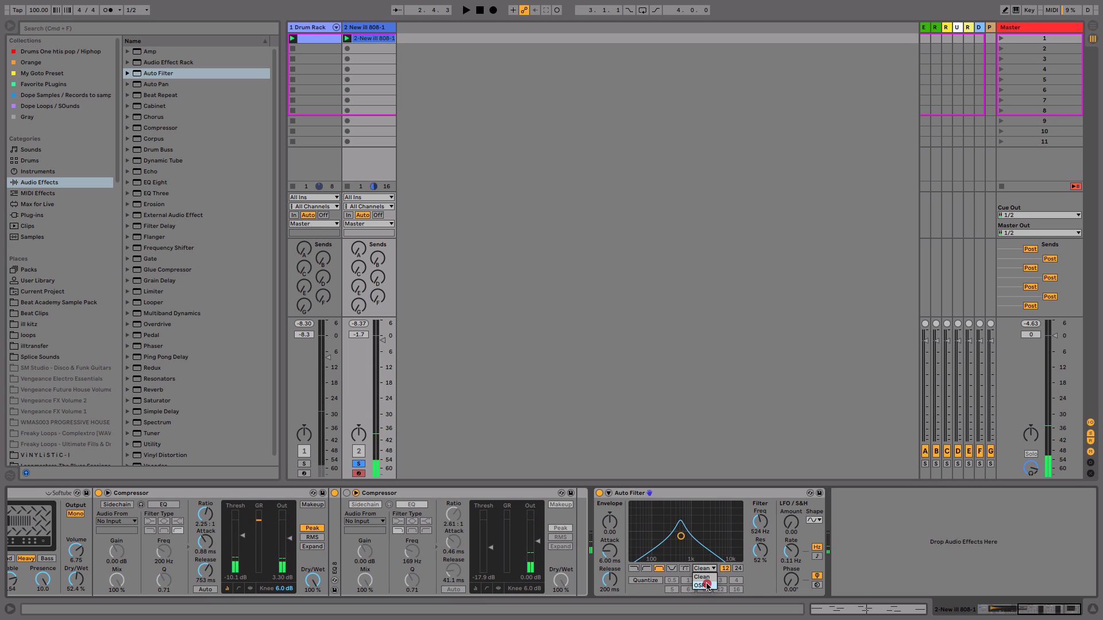
left_click(700, 585)
key("space")
left_click_drag(761, 577, 761, 549)
key("space")
Step: Set the Auto Filter to the 24 dB slope at 497 Hz with 1.14 dB drive while playing the 808
left_click(738, 568)
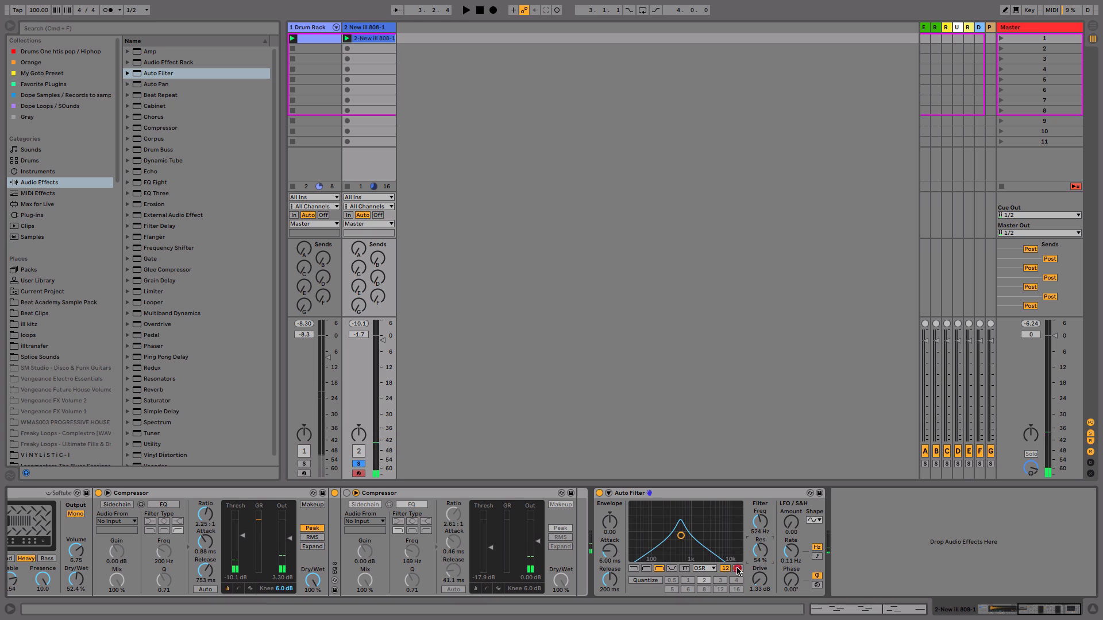
key("space")
left_click_drag(759, 523, 758, 524)
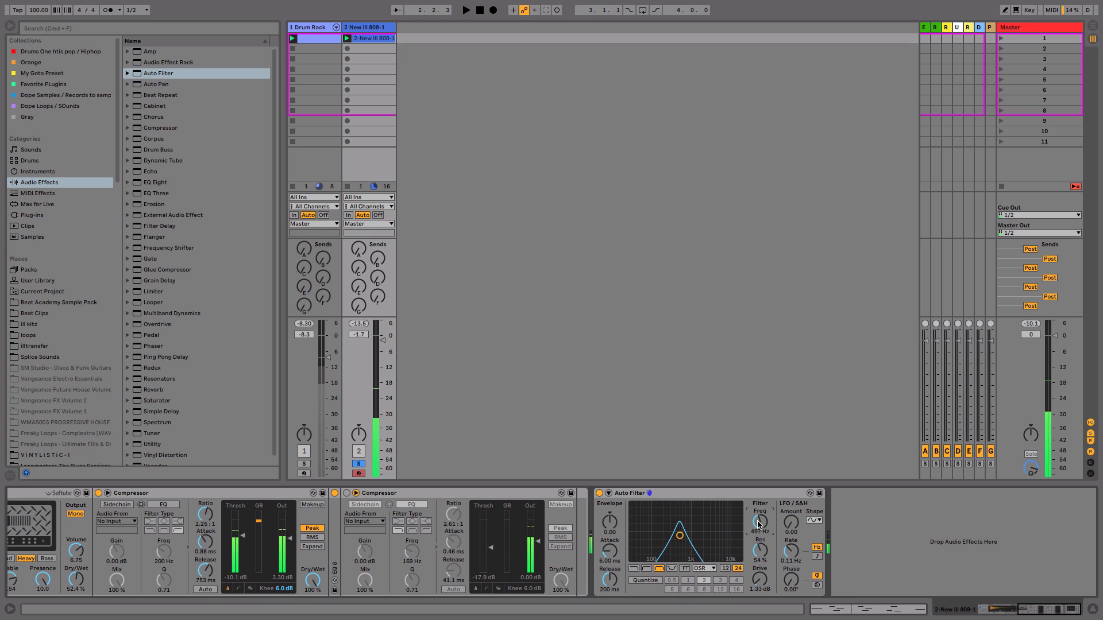
left_click_drag(761, 578, 759, 580)
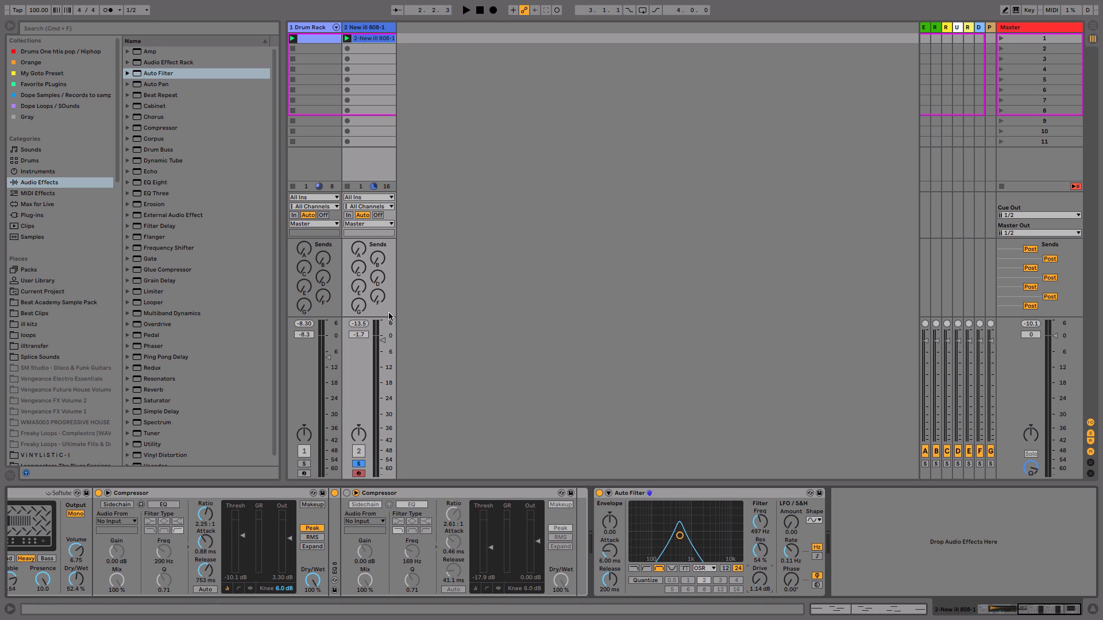
Step: Add a Chorus after the Auto Filter and set its dry/wet to 29% while playing the 808
left_click_drag(159, 120, 885, 528)
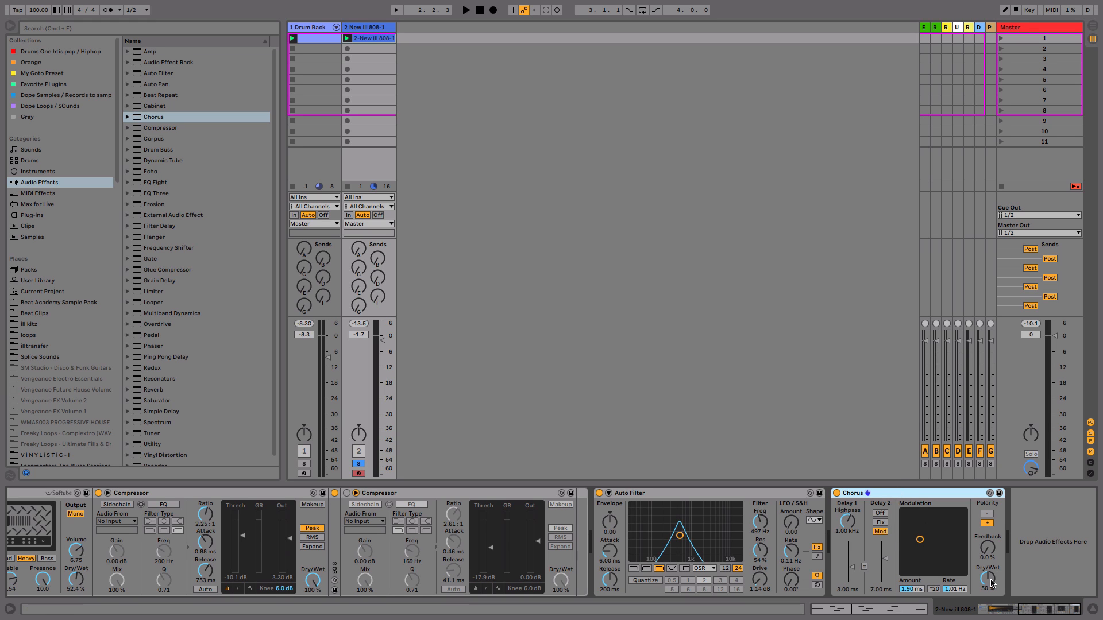
key("space")
left_click_drag(990, 581, 989, 597)
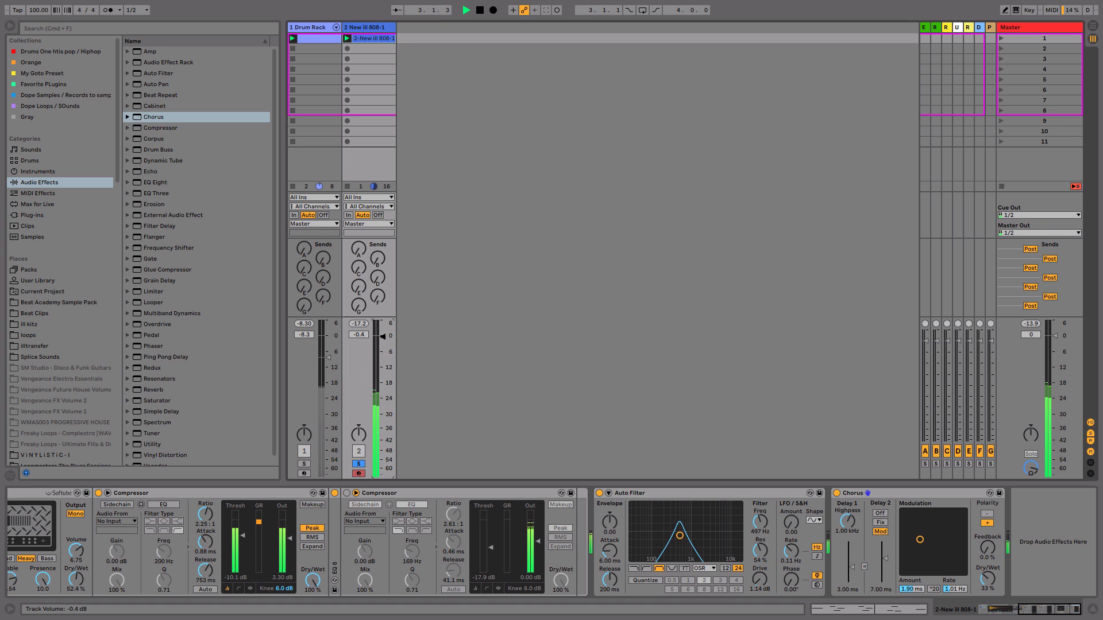
left_click_drag(989, 579, 988, 583)
key("space")
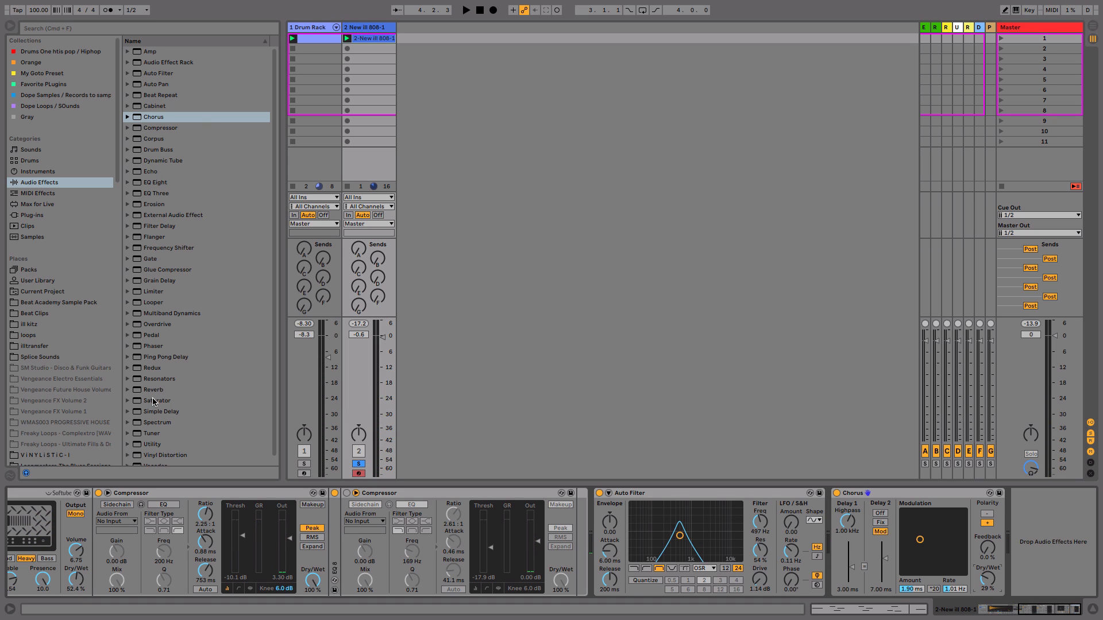
Step: Add a Saturator after the Chorus, set its drive to 5.71 dB and play the 808 through it
left_click_drag(159, 402, 1068, 520)
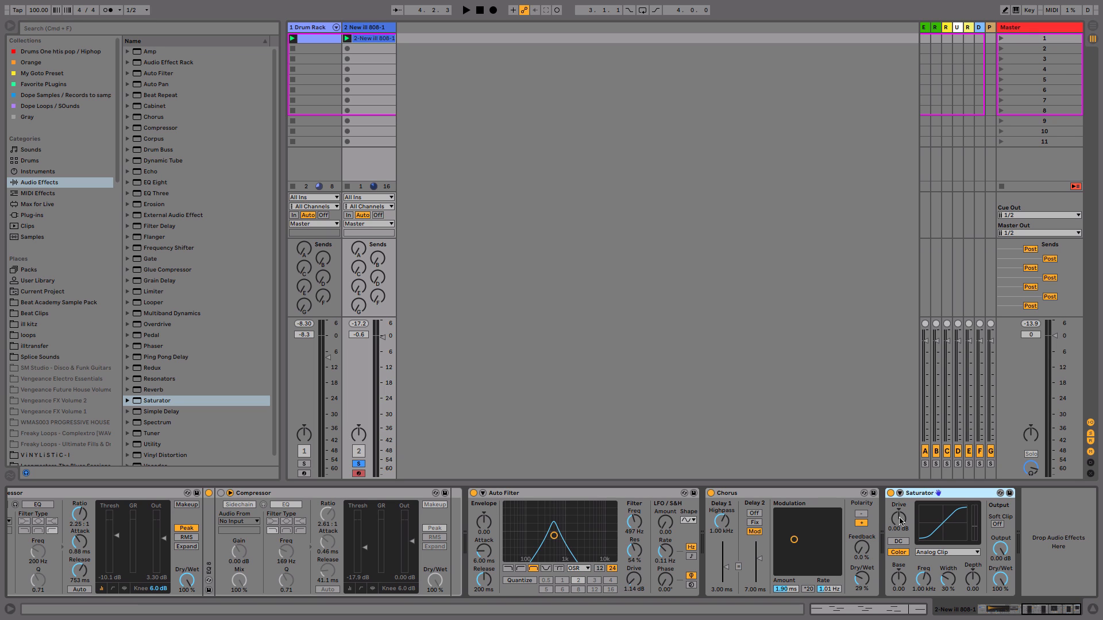
left_click_drag(901, 521, 901, 515)
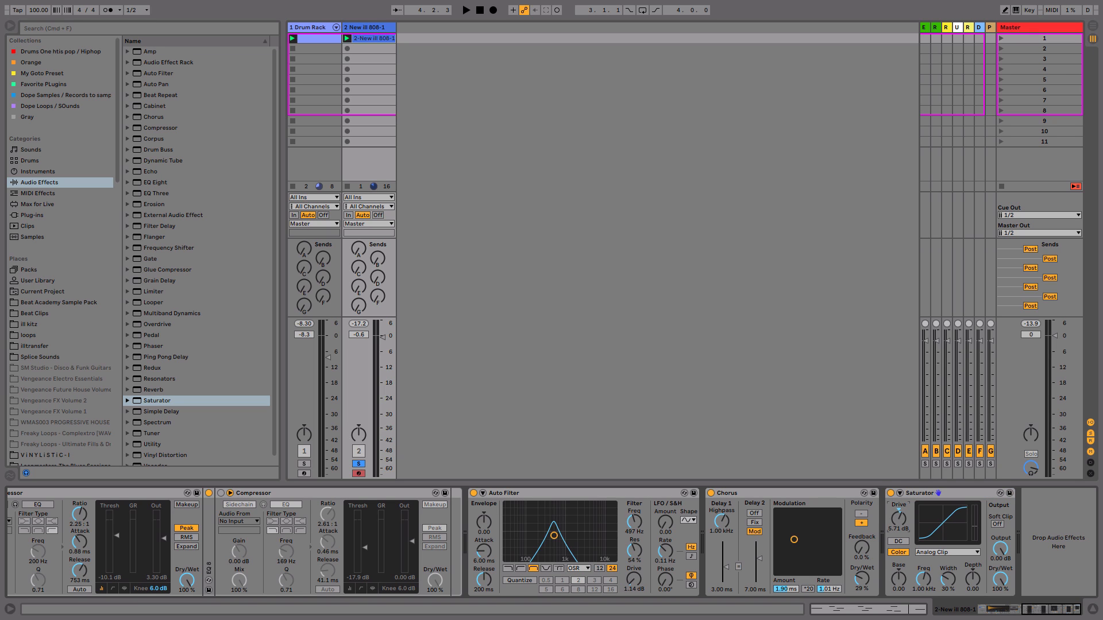
key("space")
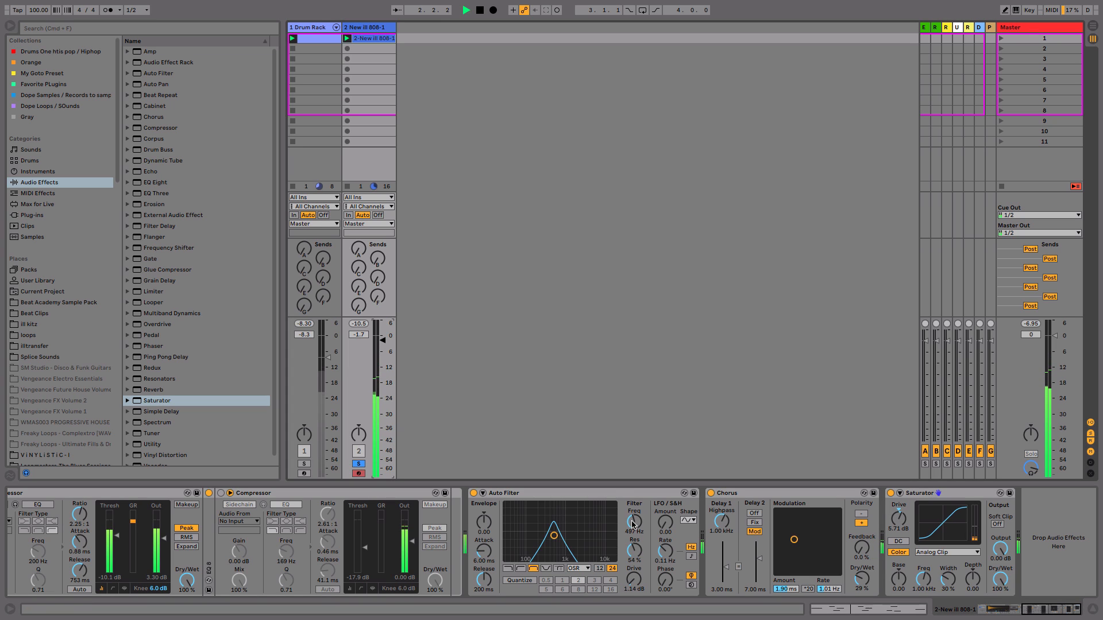
key("space")
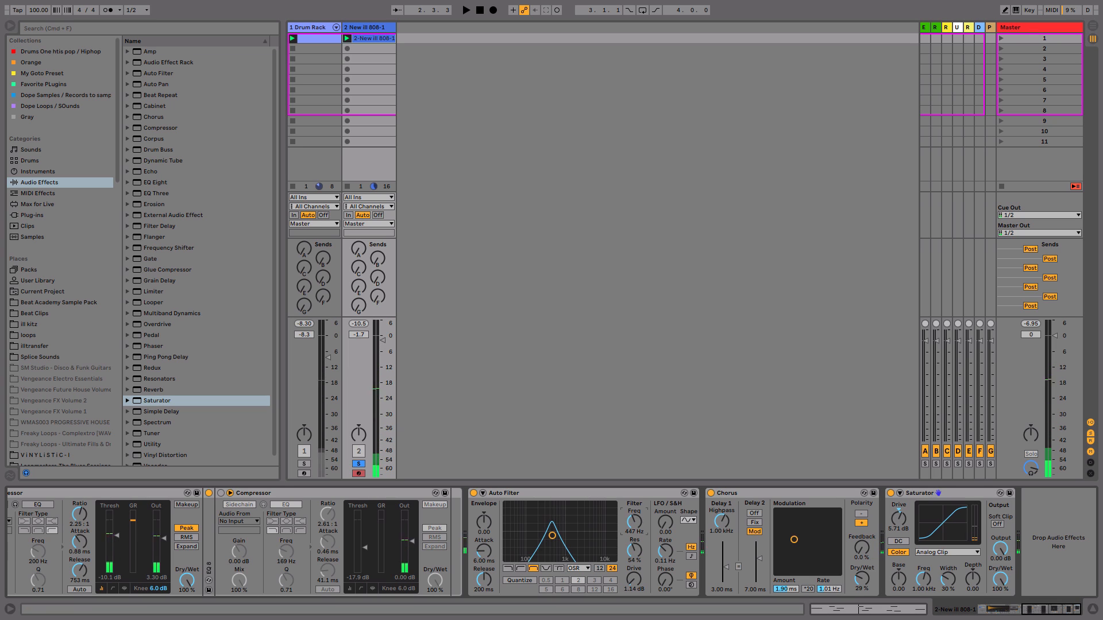
Step: Set the Auto Filter's frequency to 614 Hz and its circuit to Clean while playing the 808
key("space")
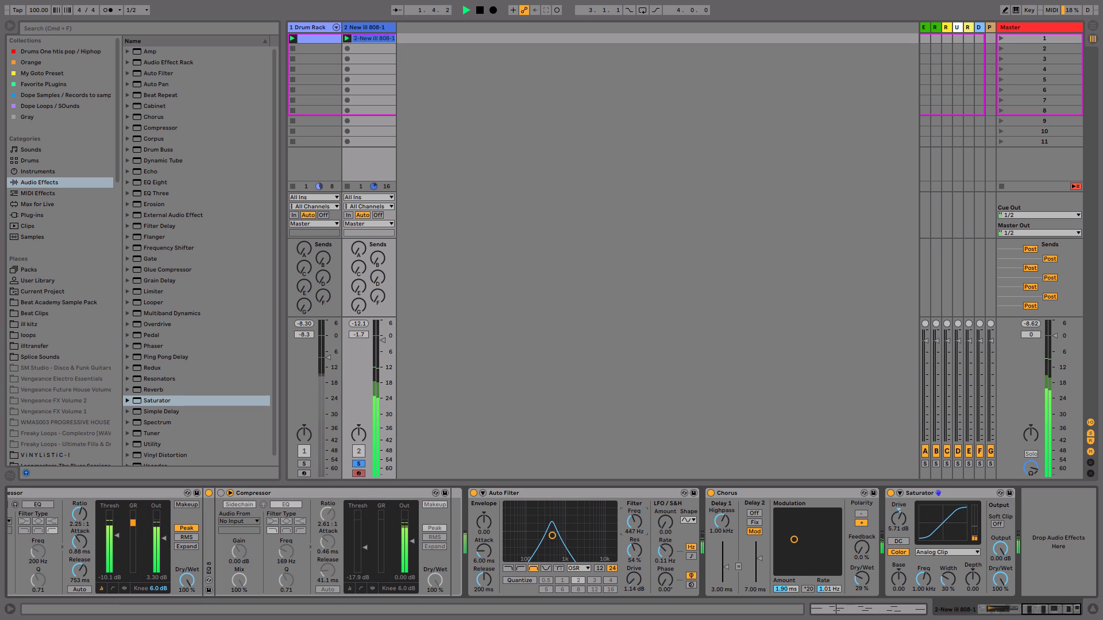
left_click(587, 571)
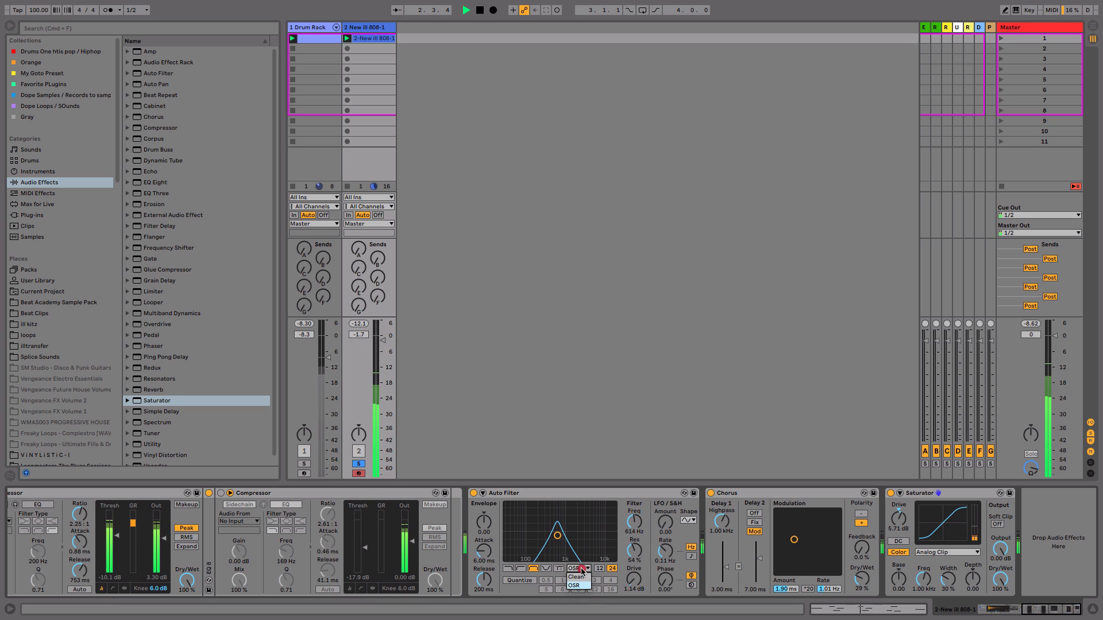
left_click(580, 575)
left_click_drag(634, 522, 634, 514)
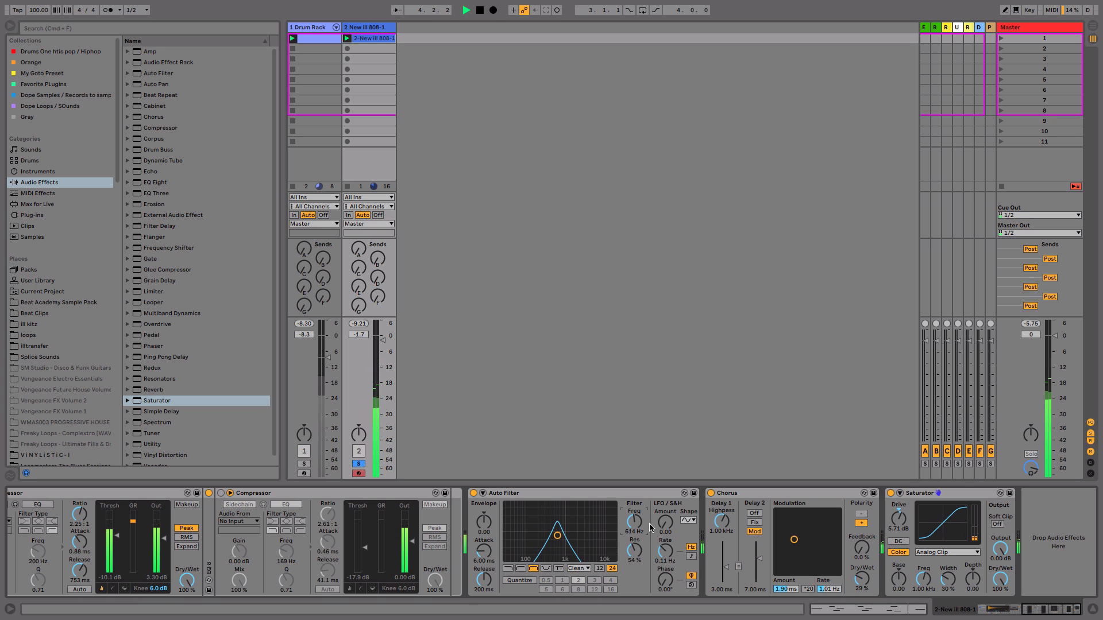
key("space")
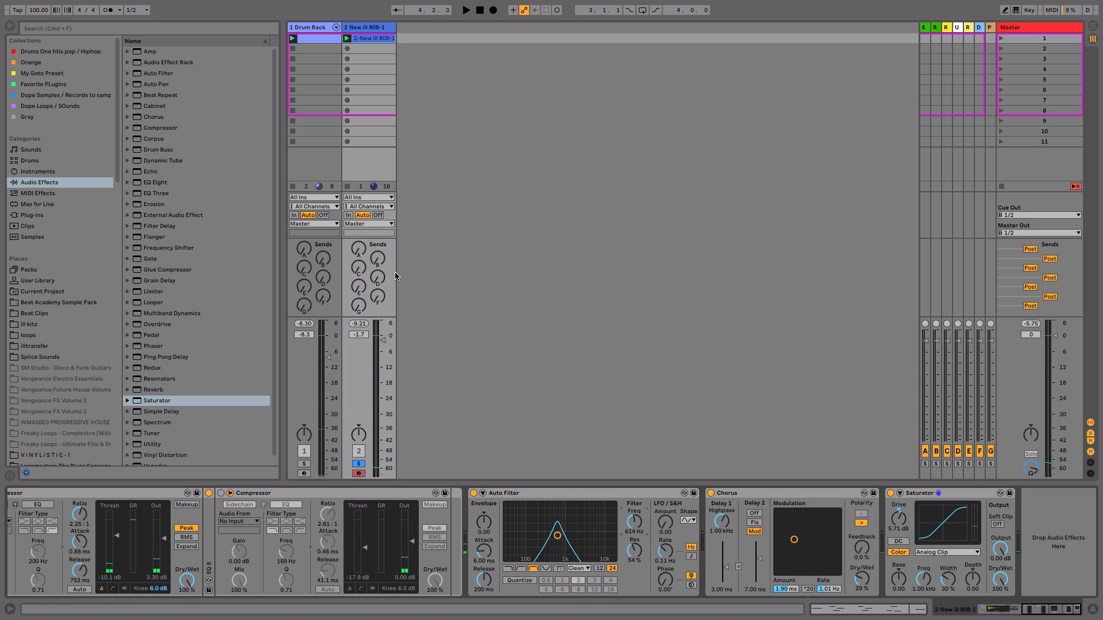
Step: Set the 808's send to reverb return B to about -15.6 dB and view that return's RVerb plug-in settings
left_click_drag(377, 260, 378, 258)
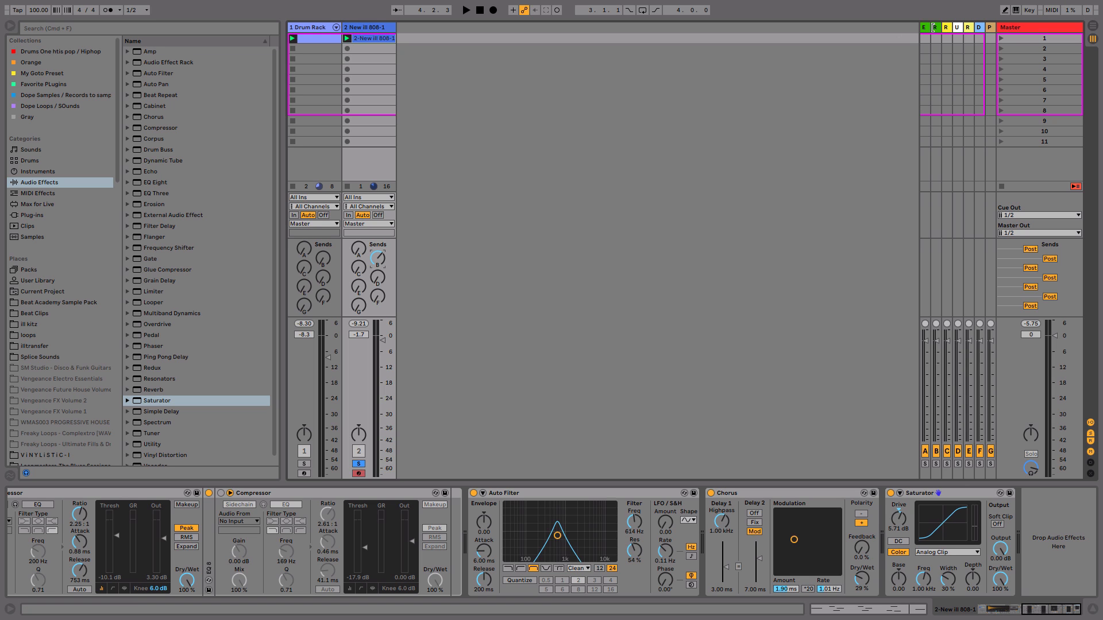
left_click(936, 27)
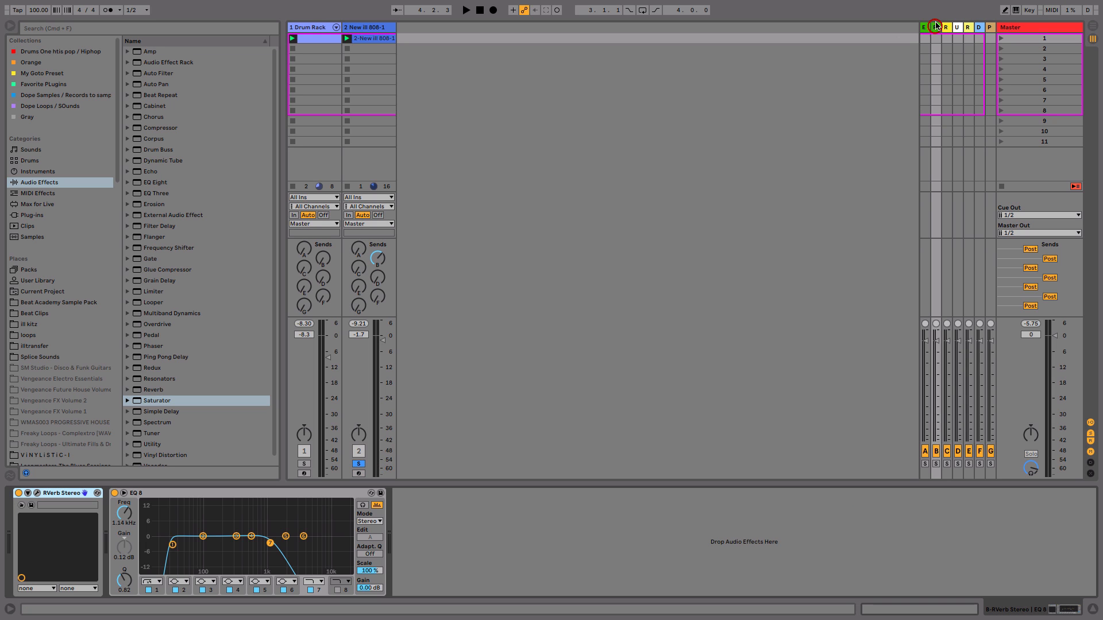
left_click(37, 496)
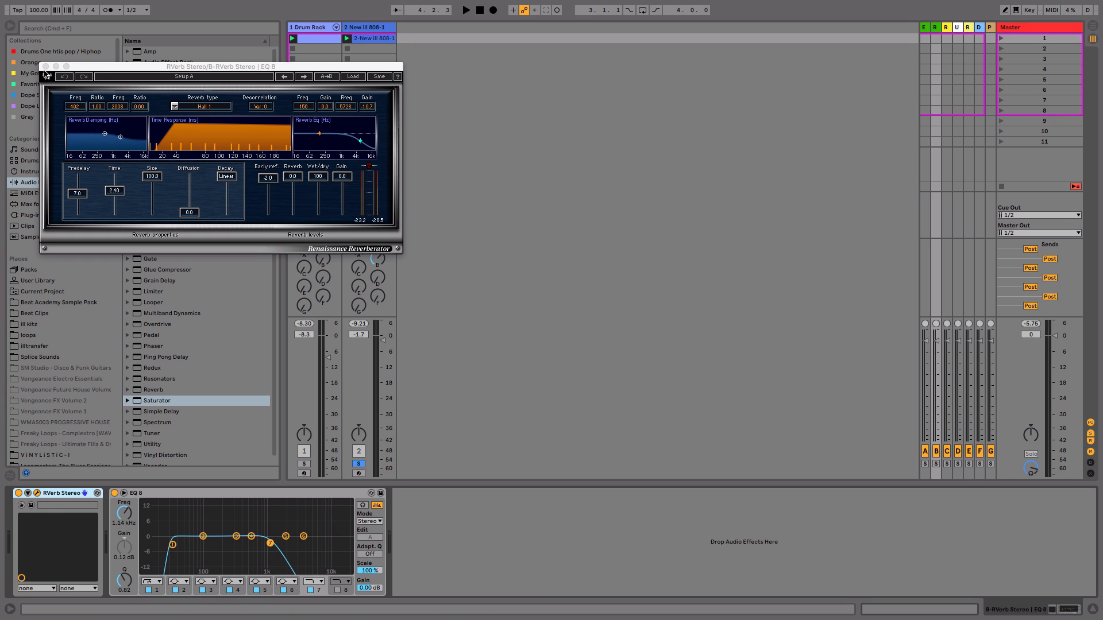
left_click(45, 66)
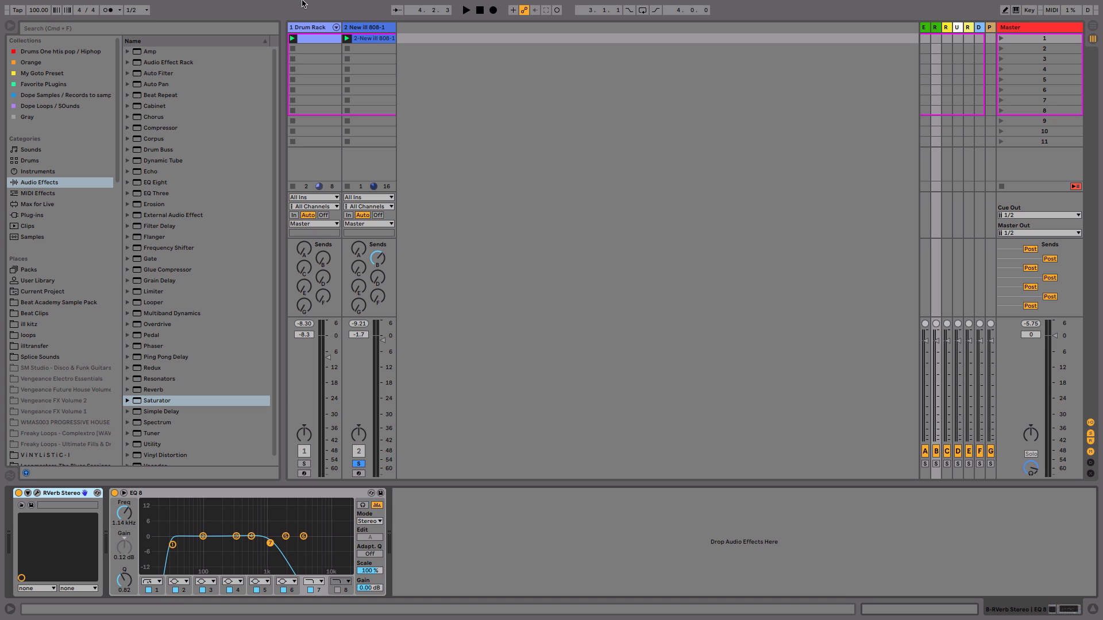
Step: Reselect the 808 track and fine-tune its send to reverb return B while playing it
left_click(359, 28)
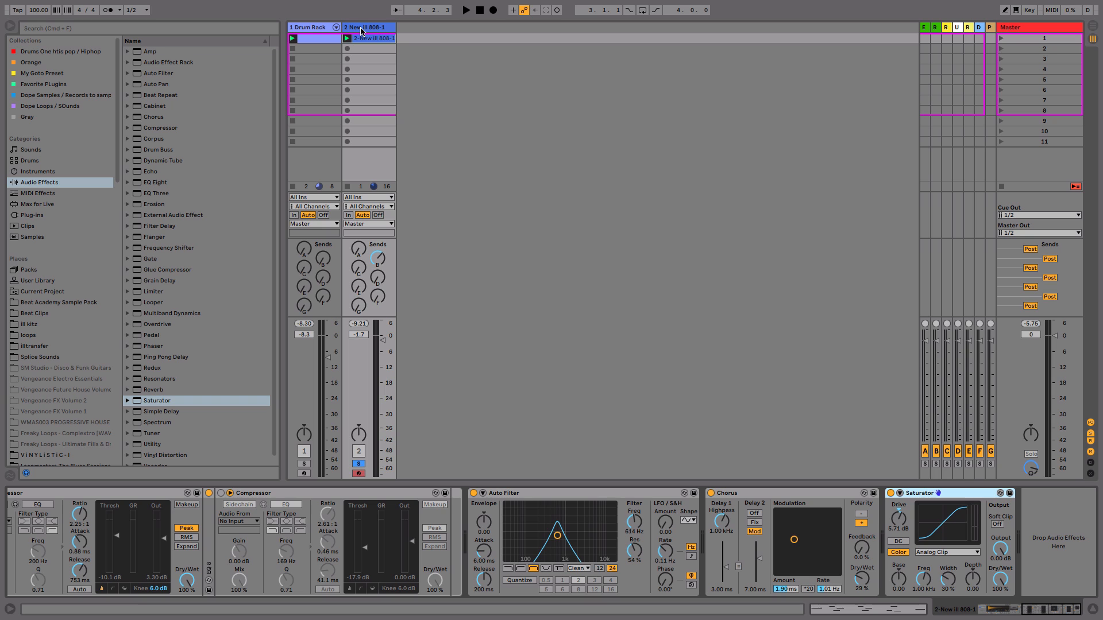
left_click(361, 29)
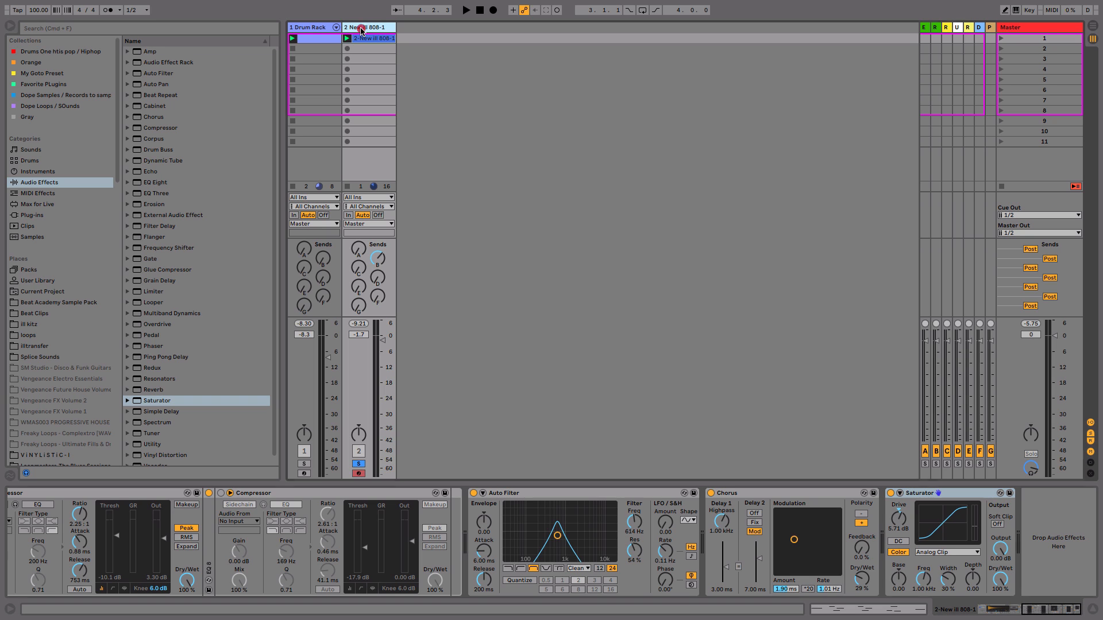
left_click(380, 264)
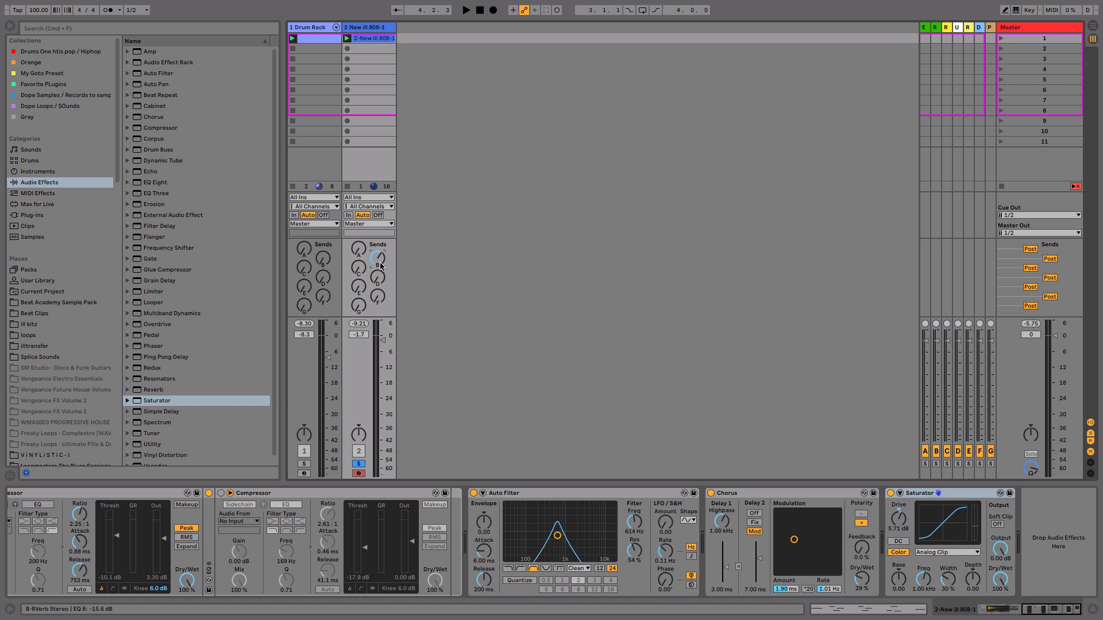
key("space")
left_click_drag(382, 261, 382, 256)
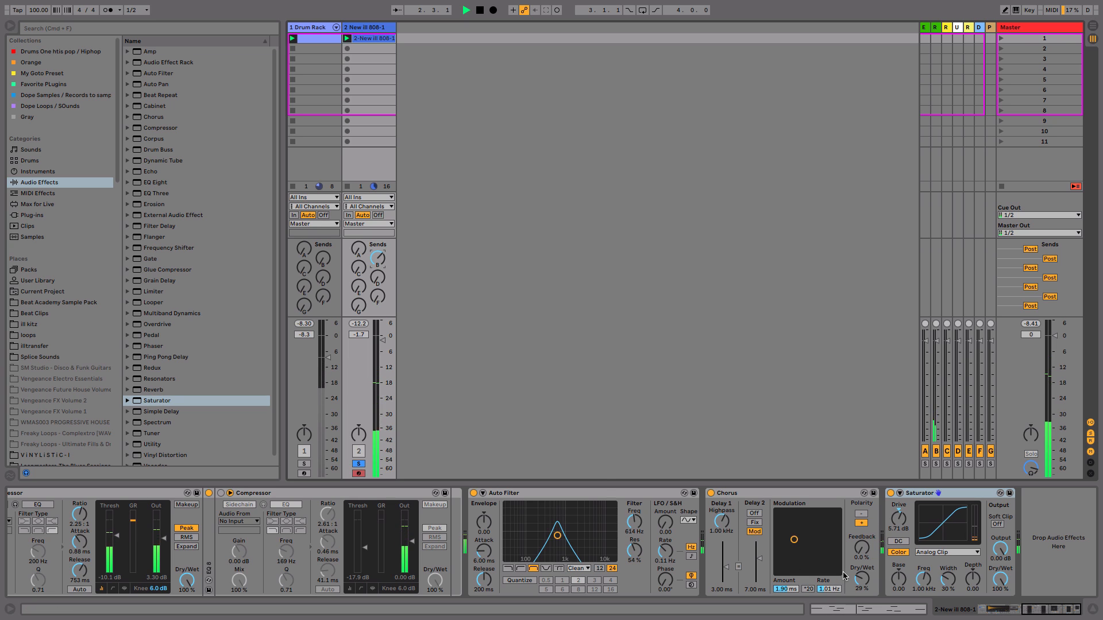
Step: Raise the 808 track's volume to -0.8 dB during playback, stop playing and select the track
left_click(863, 577)
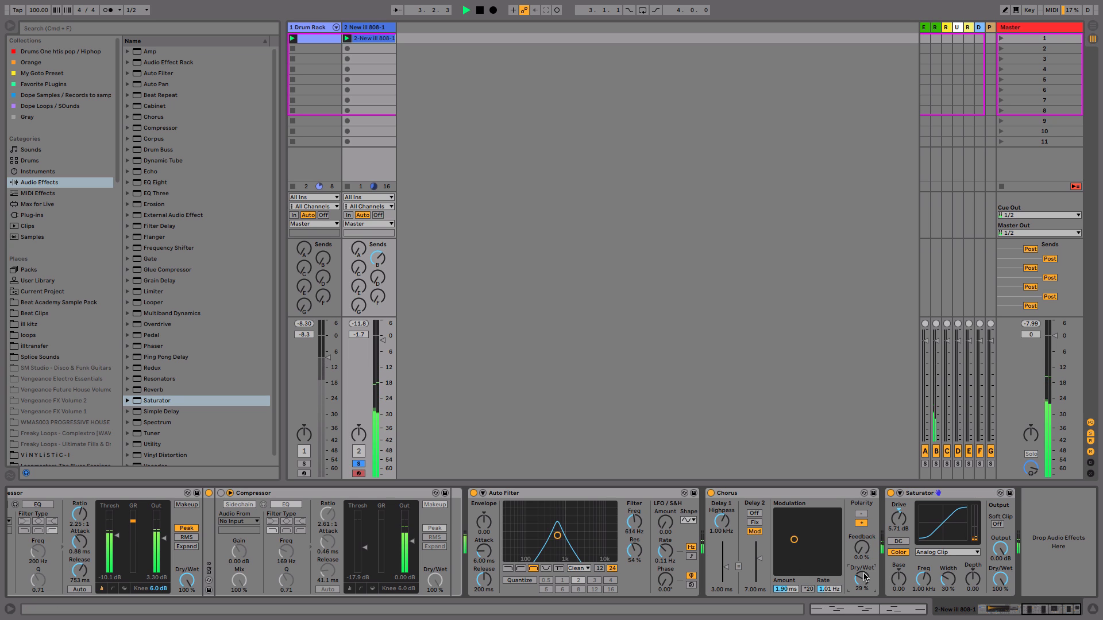
left_click_drag(382, 340, 385, 339)
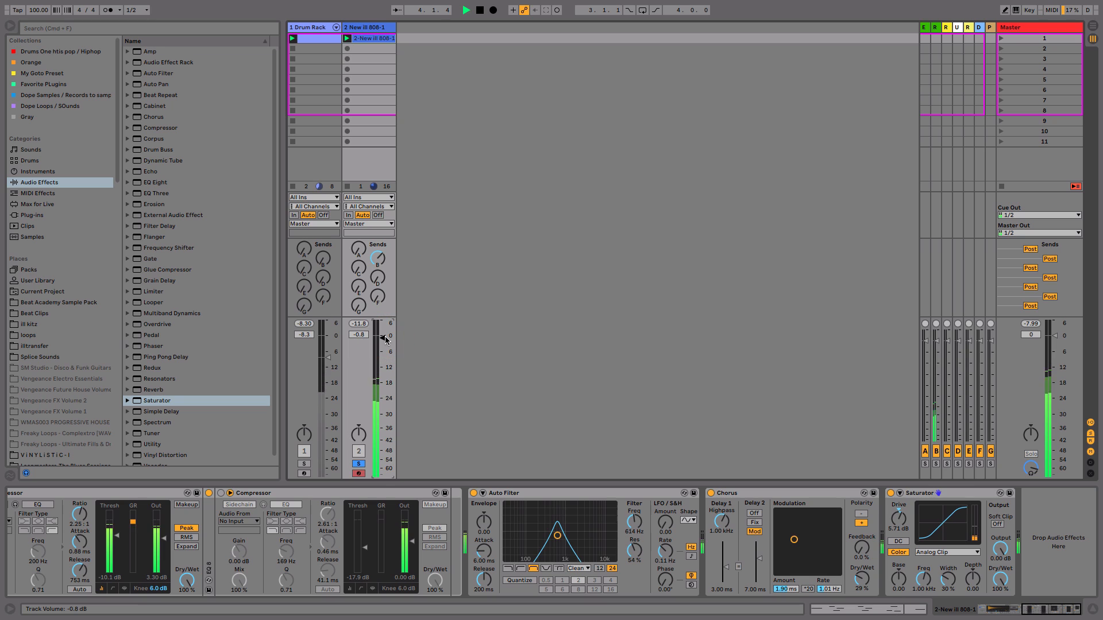
key("space")
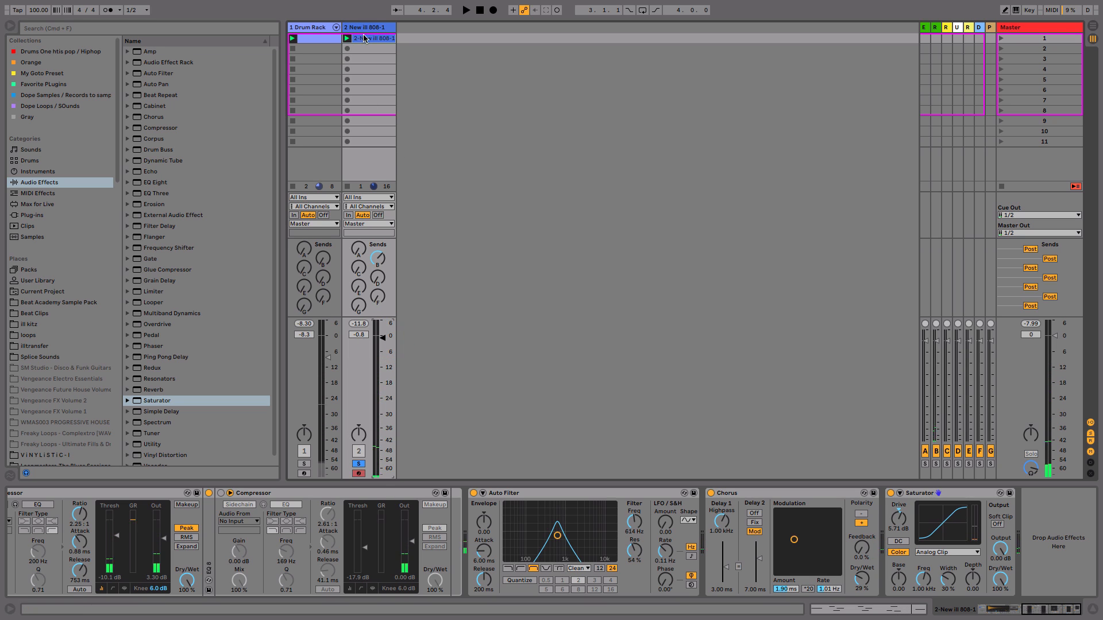
left_click(364, 29)
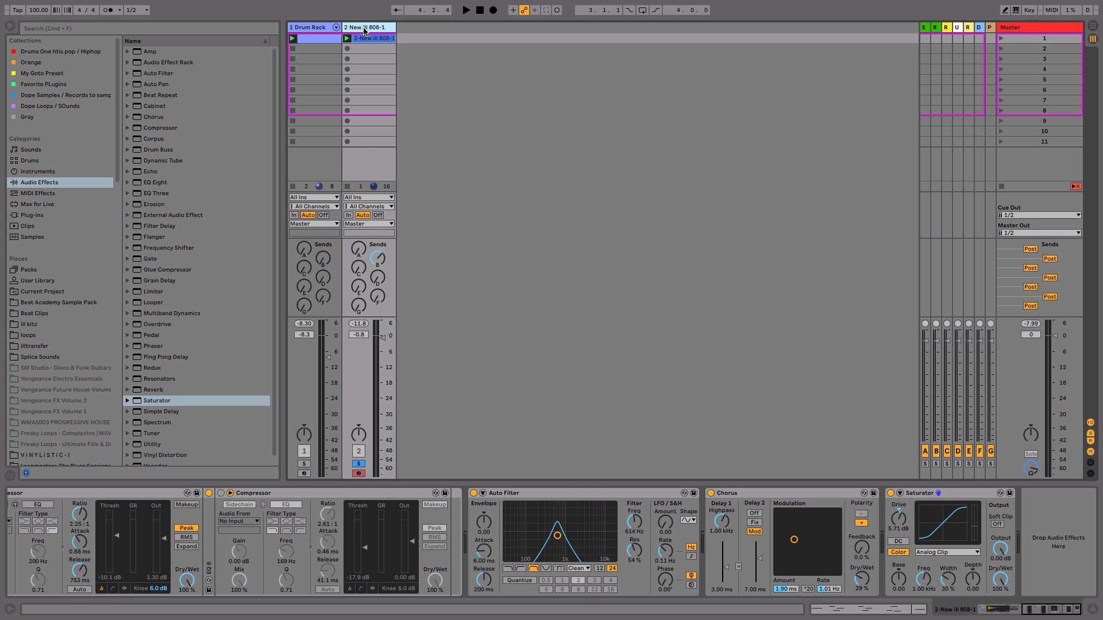
Step: Duplicate the 808 track and turn off the Saturator, Chorus and Auto Filter on the copy
key("super+d")
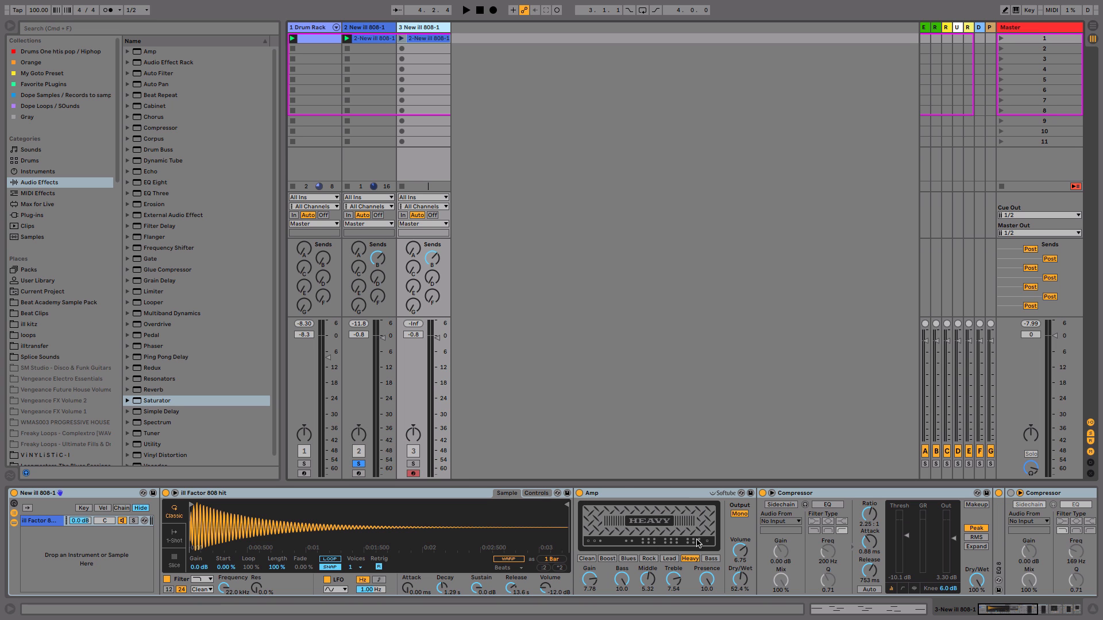
scroll(664, 546, "right", 15)
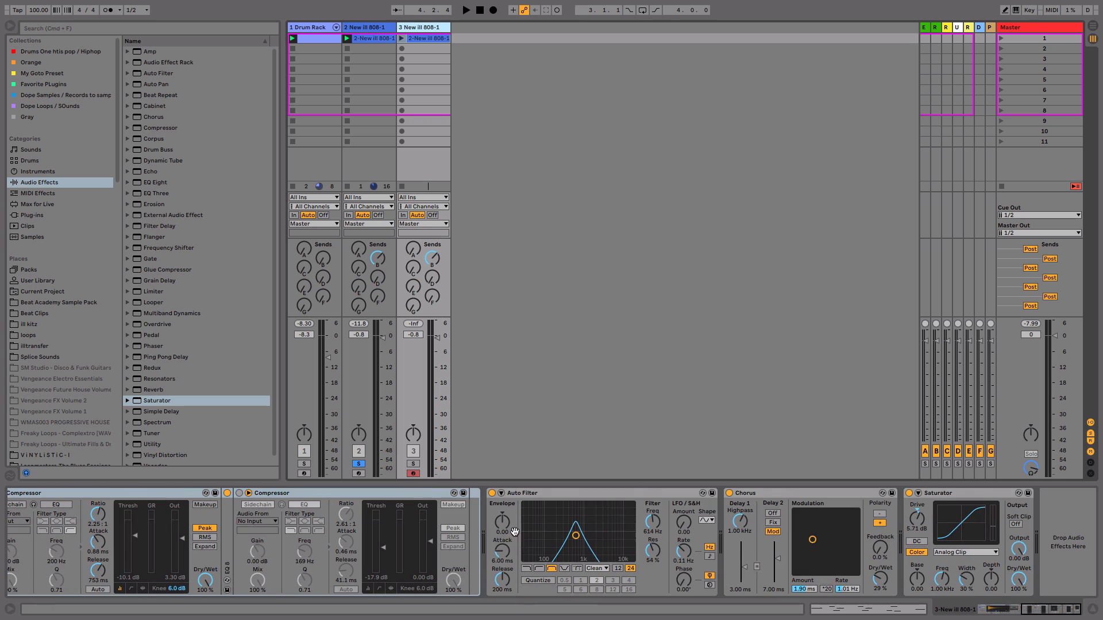
left_click(909, 492)
left_click(731, 493)
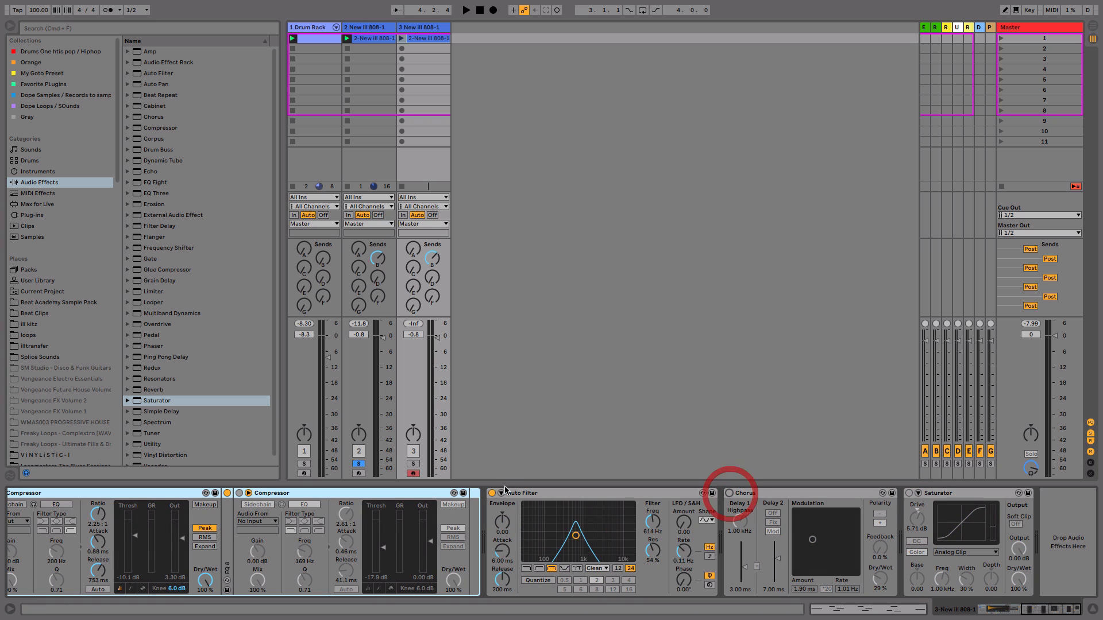
left_click(492, 493)
Step: Lower the Amp's gain to 4.92 on the copied 808 and set the EQ 8's low-pass band to 426 Hz
scroll(940, 535, "left", 12)
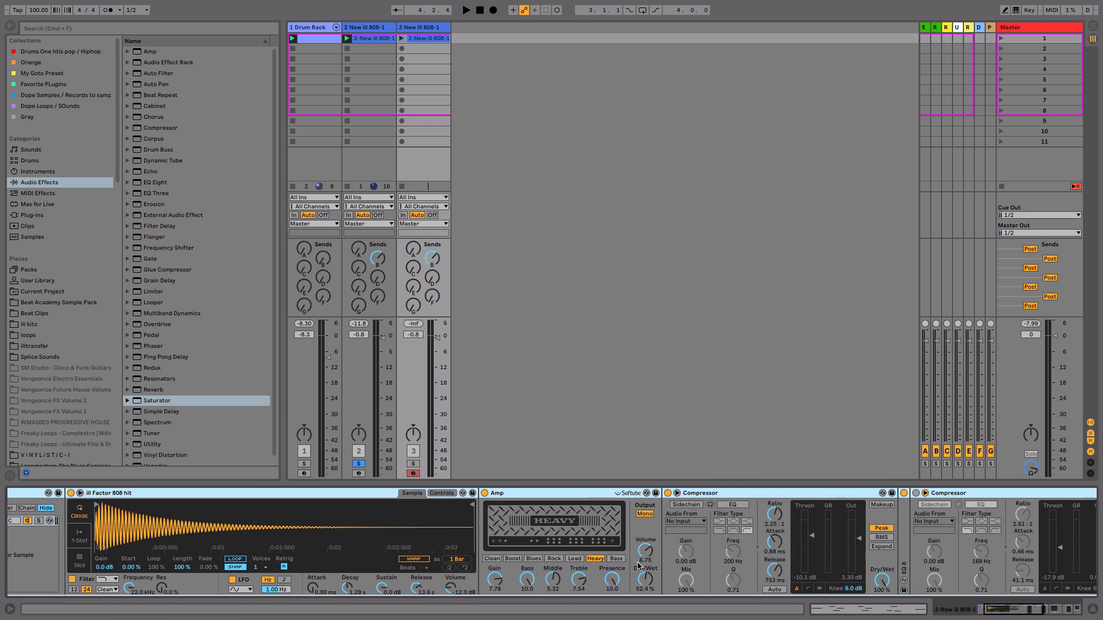
left_click_drag(496, 584, 496, 588)
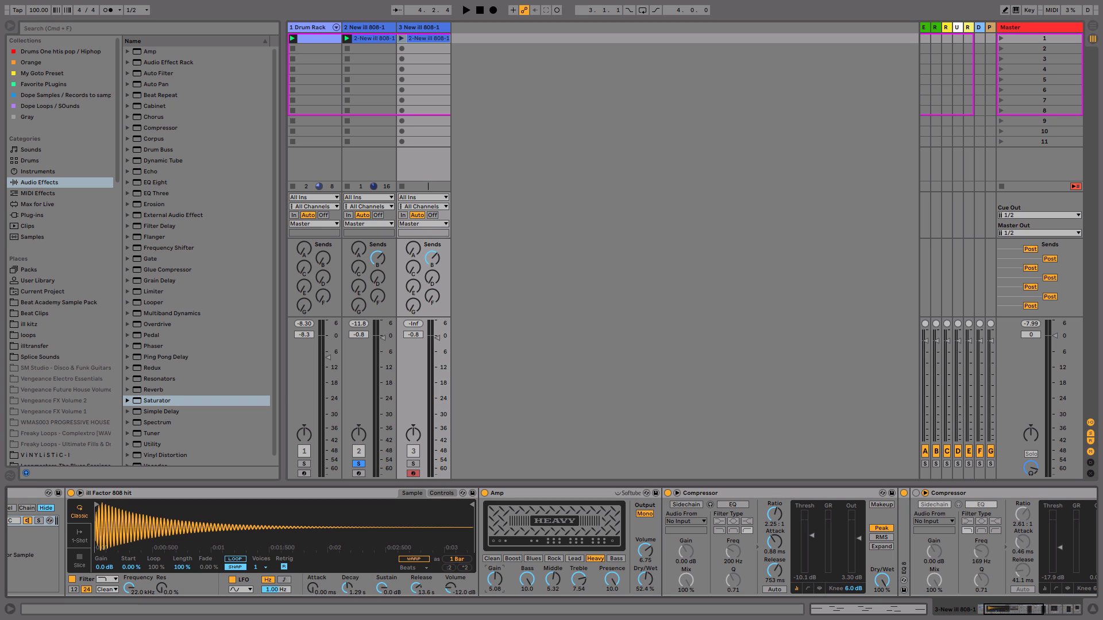
scroll(1011, 517, "right", 5)
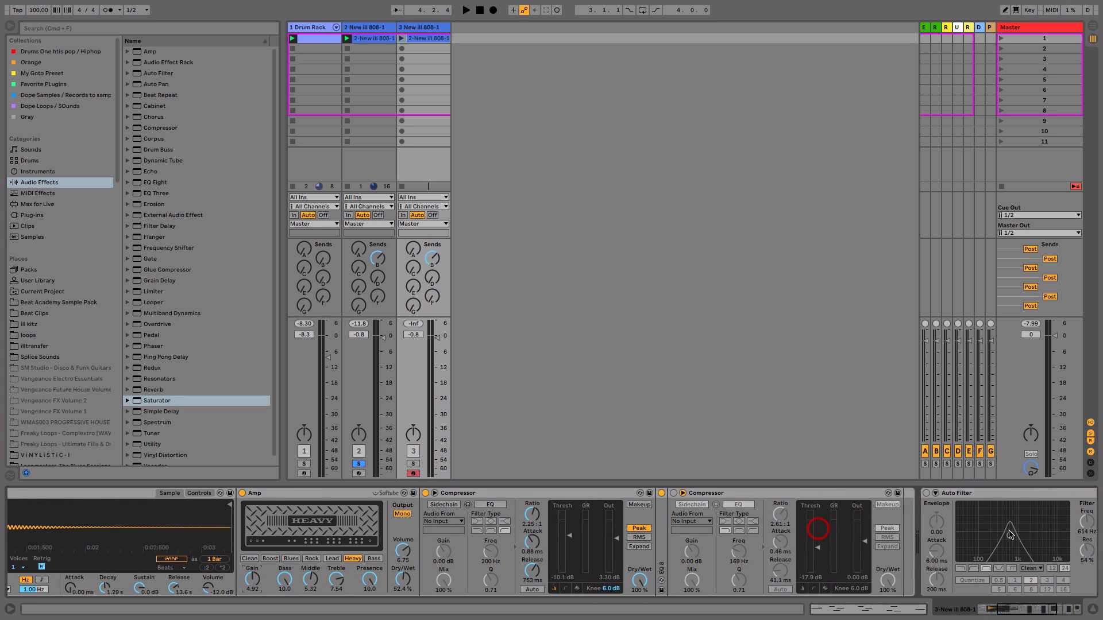
double_click(661, 532)
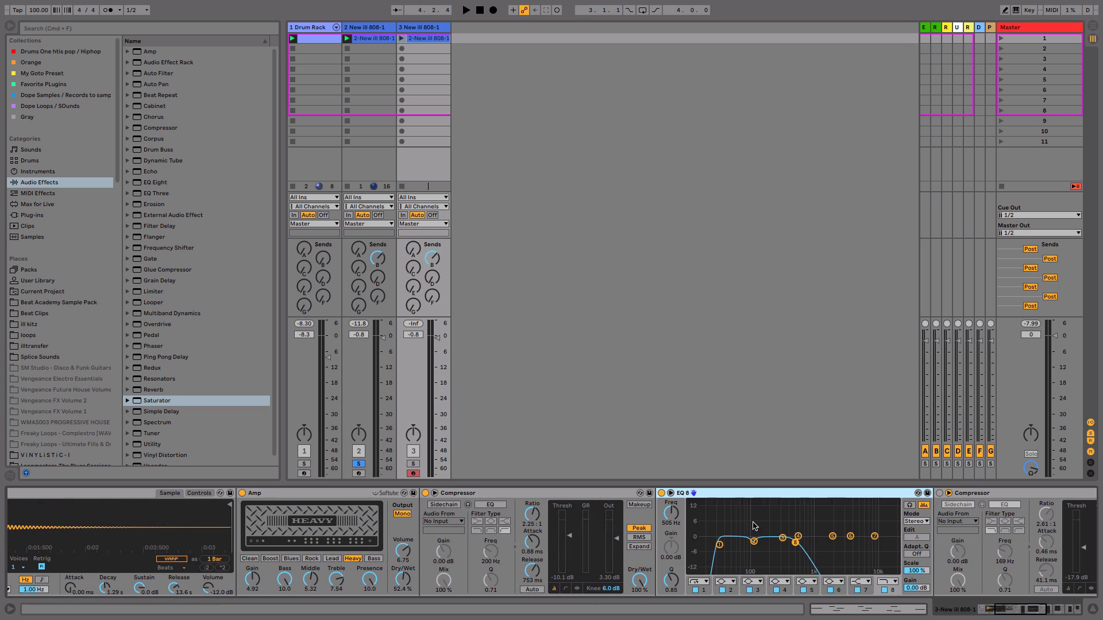
left_click_drag(797, 547, 791, 546)
Step: Move the solo from the original 808 track to its duplicate and launch the duplicate's clip
left_click(360, 464)
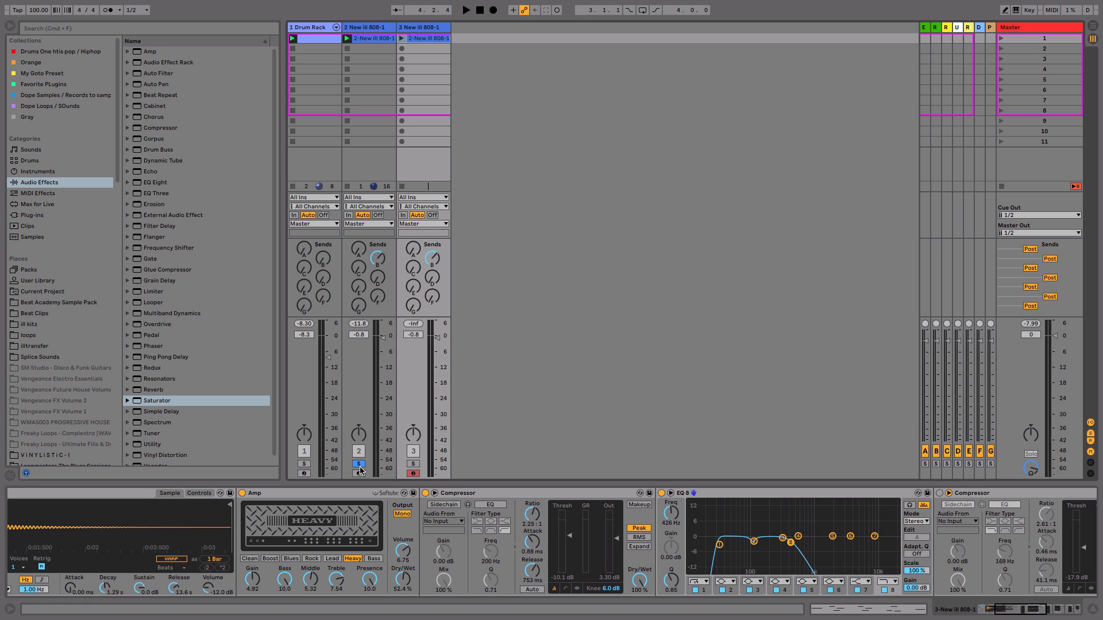
left_click(413, 464)
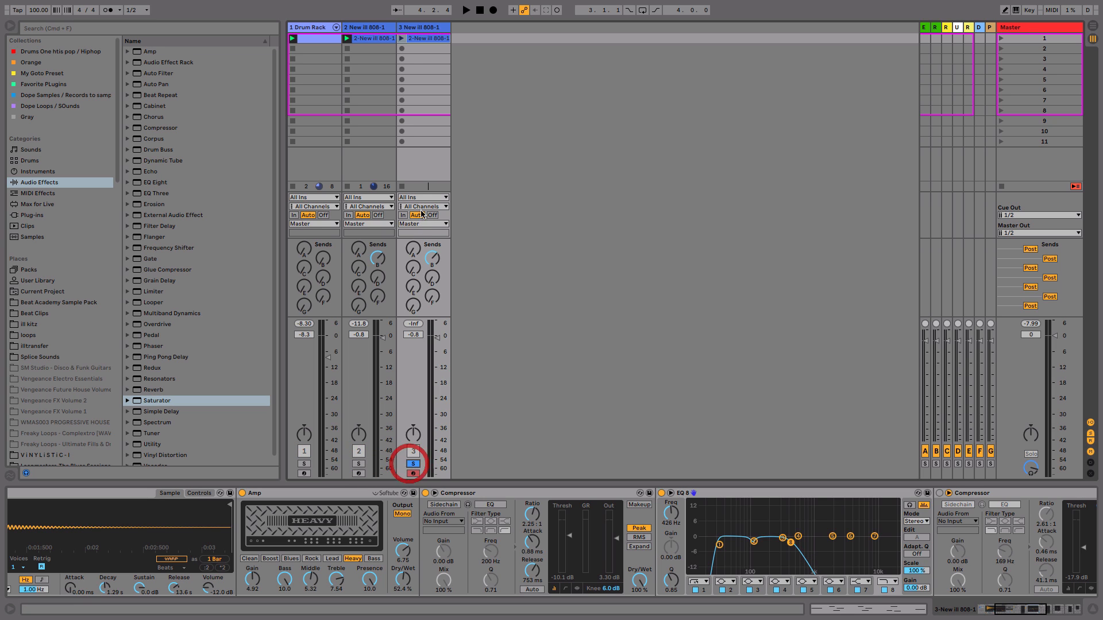
left_click(401, 39)
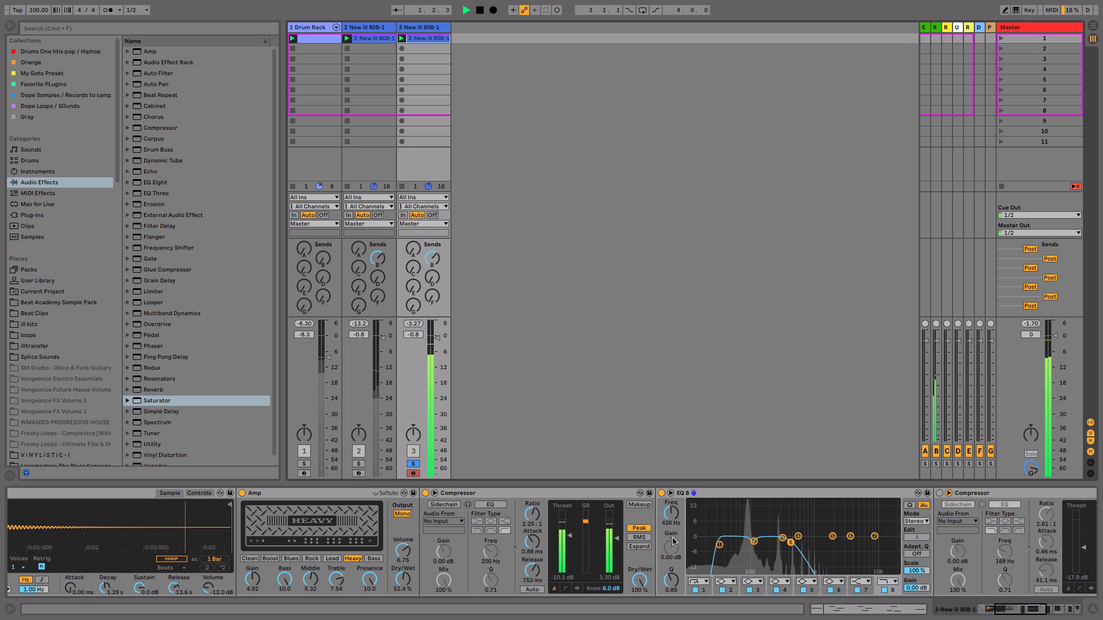
Step: Transpose the duplicate 808's sampler down an octave, to -12 st, in its control settings
scroll(470, 549, "left", 5)
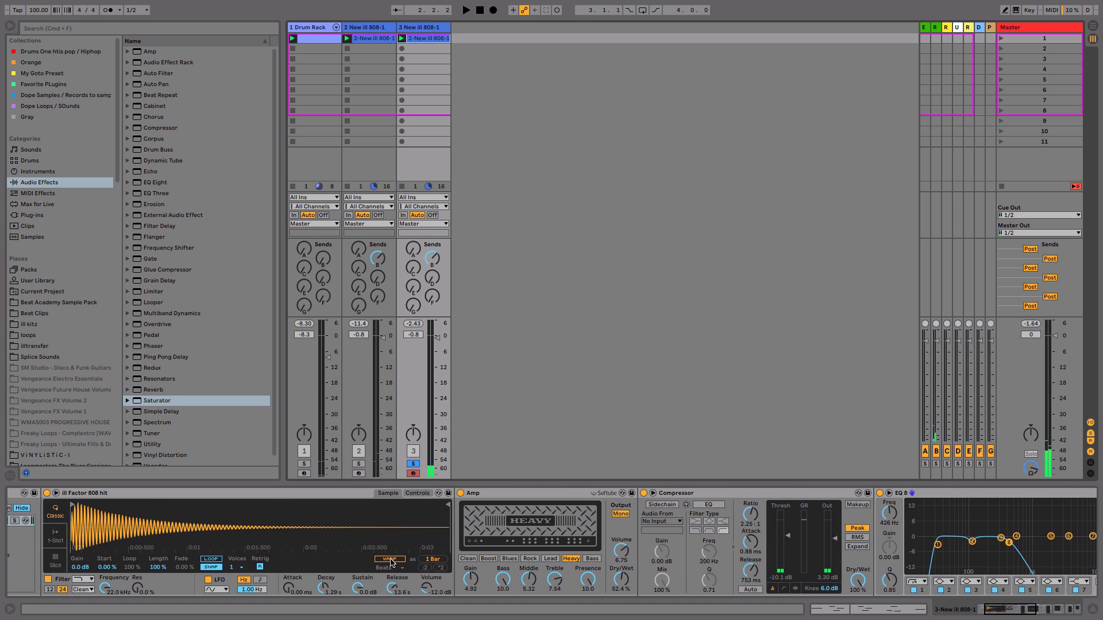
left_click(421, 494)
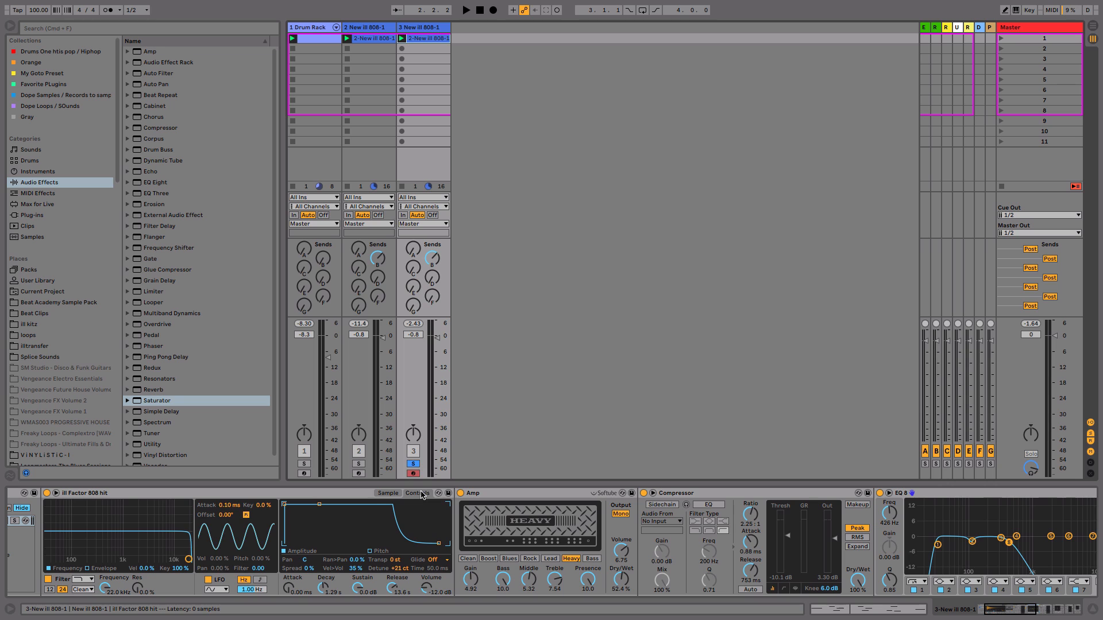
left_click(395, 560)
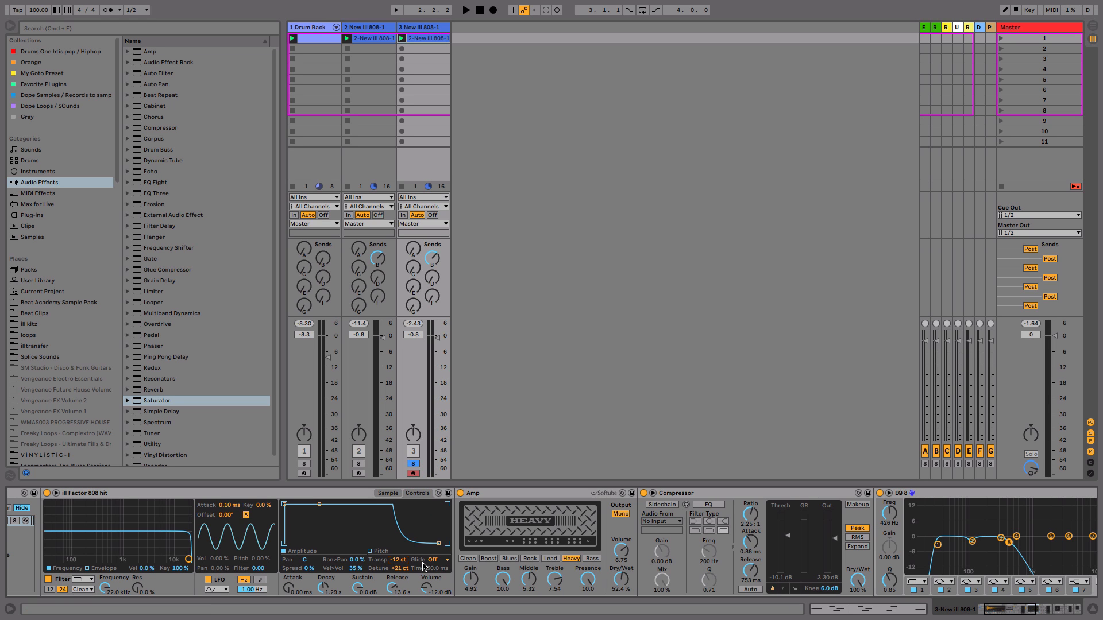
Step: While playing, lower the duplicate's volume to -6.7 dB and set its Amp to 34.9% dry/wet with gain and treble at 5.48
key("space")
left_click_drag(437, 338, 437, 354)
left_click_drag(621, 579, 621, 597)
left_click_drag(470, 579, 470, 573)
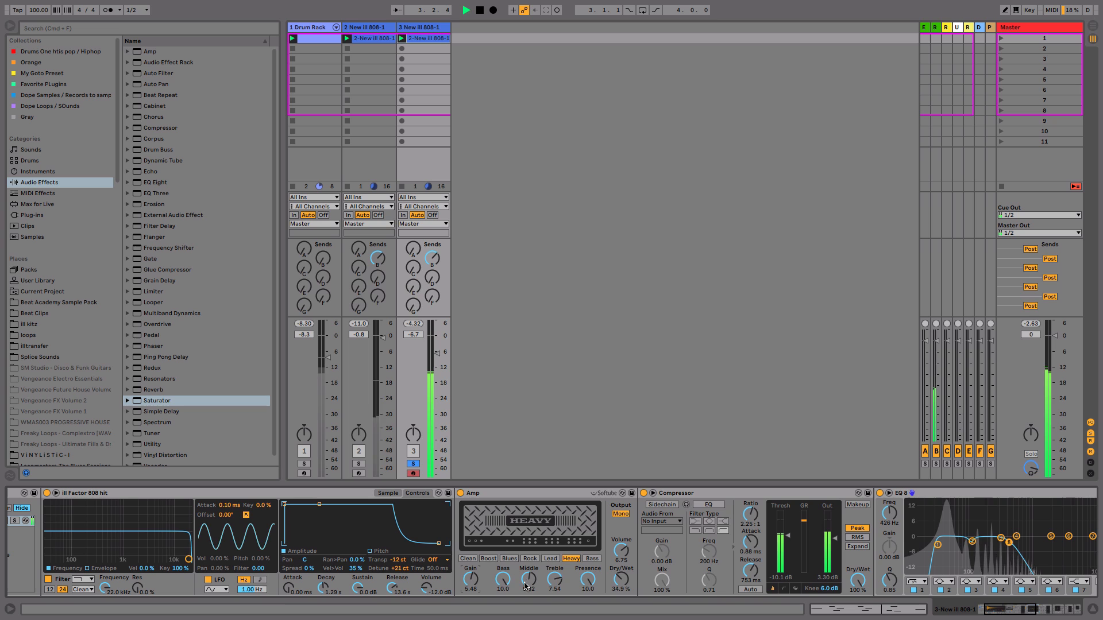
left_click_drag(554, 580, 554, 592)
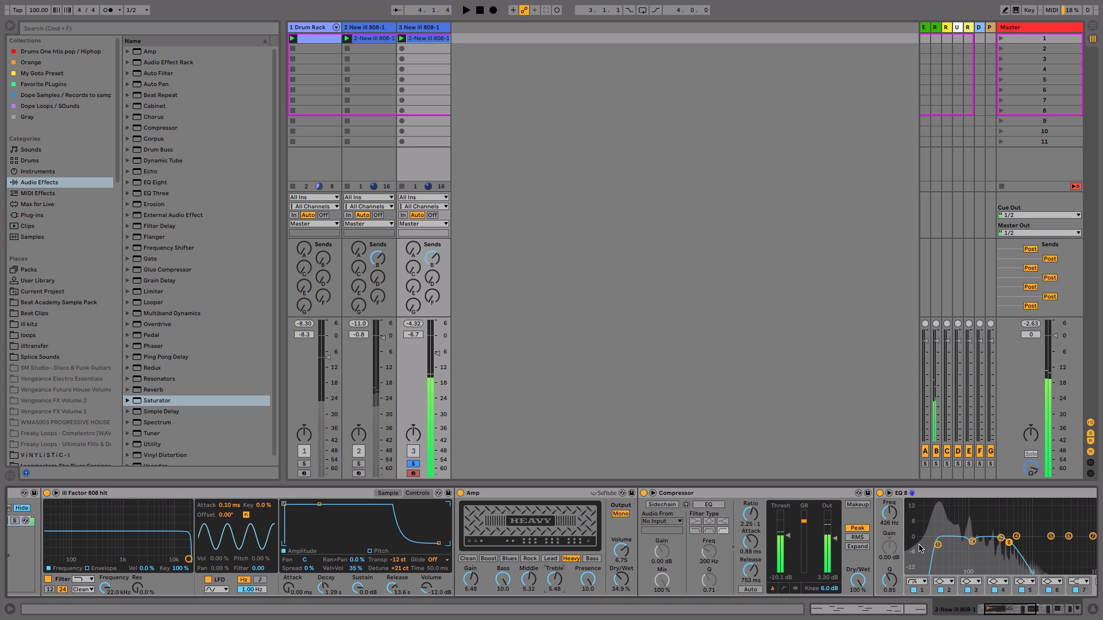
Step: Set the EQ 8's low-pass band to 212 Hz and lower the duplicate 808's volume to -8.7 dB during playback
left_click_drag(998, 555, 906, 557)
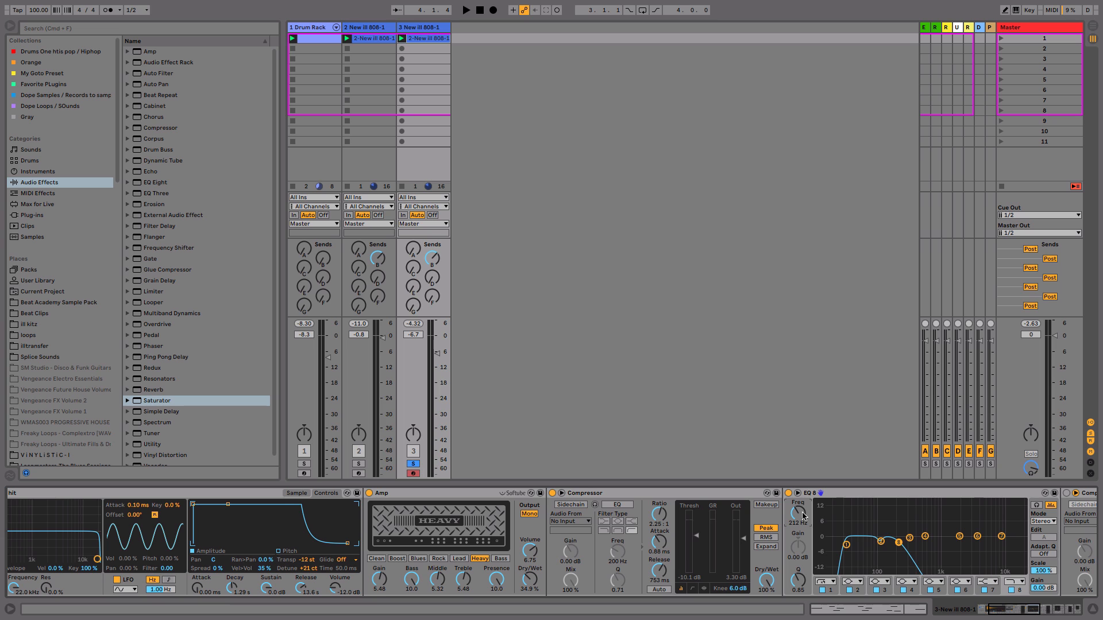
key("space")
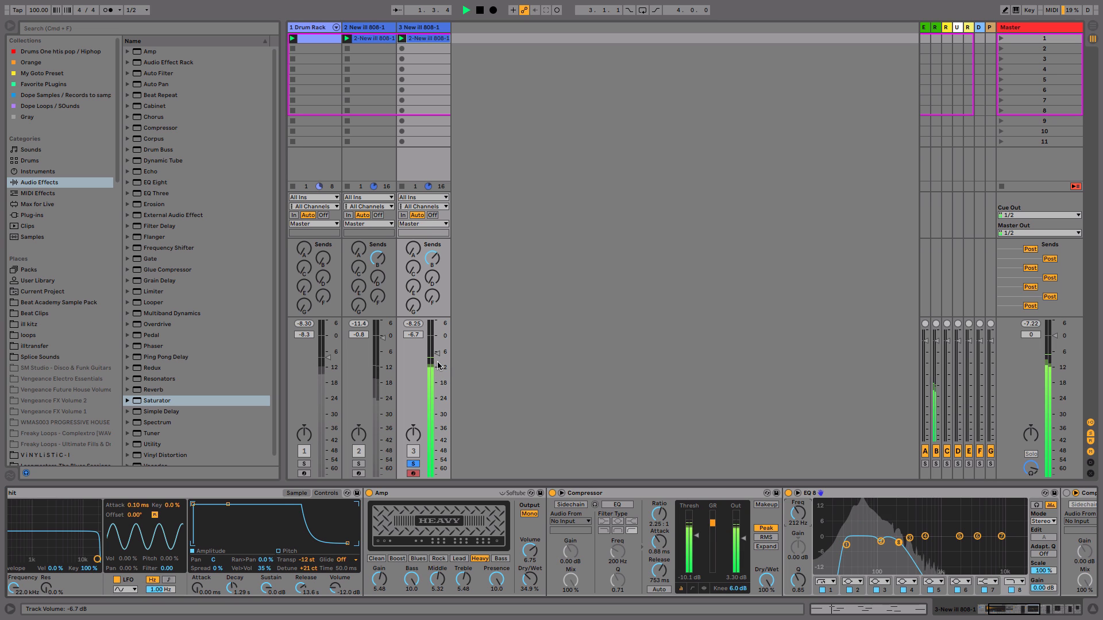
left_click_drag(438, 353, 437, 359)
key("space")
Step: Turn on the second Compressor and sidechain it from 1-Drum Rack using the Kick's Pre FX signal
left_click_drag(933, 553, 246, 539)
left_click(383, 493)
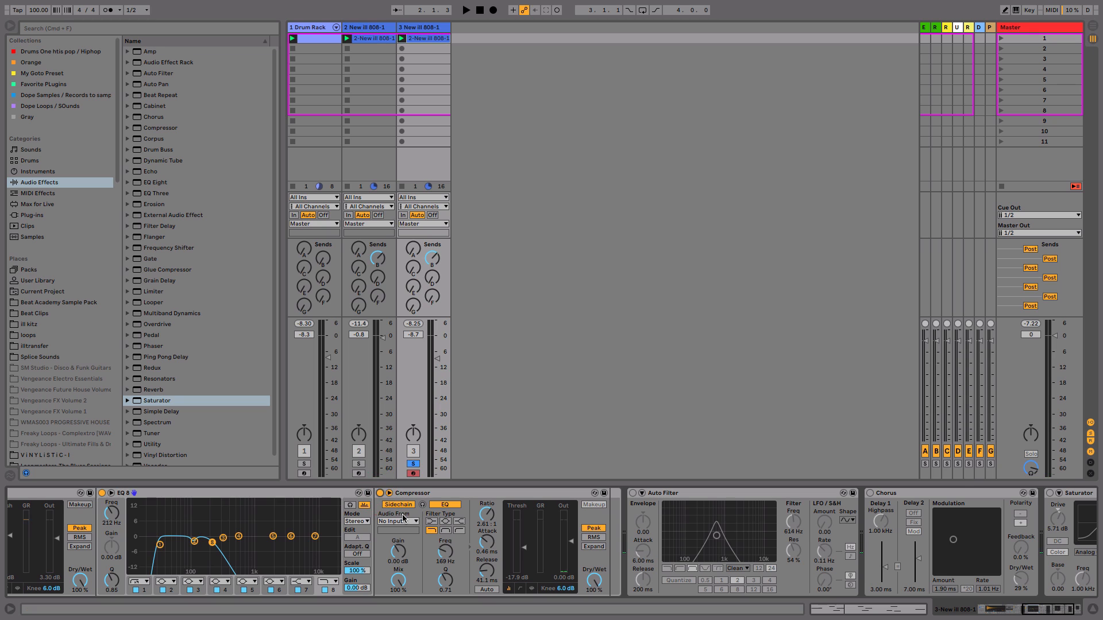
left_click(398, 521)
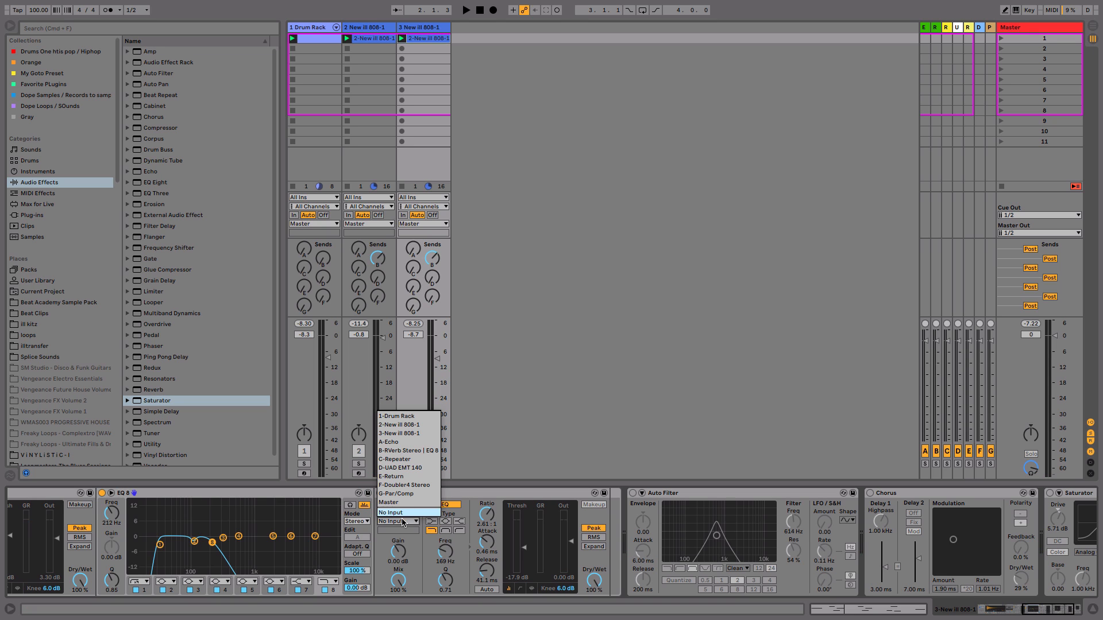
left_click(404, 416)
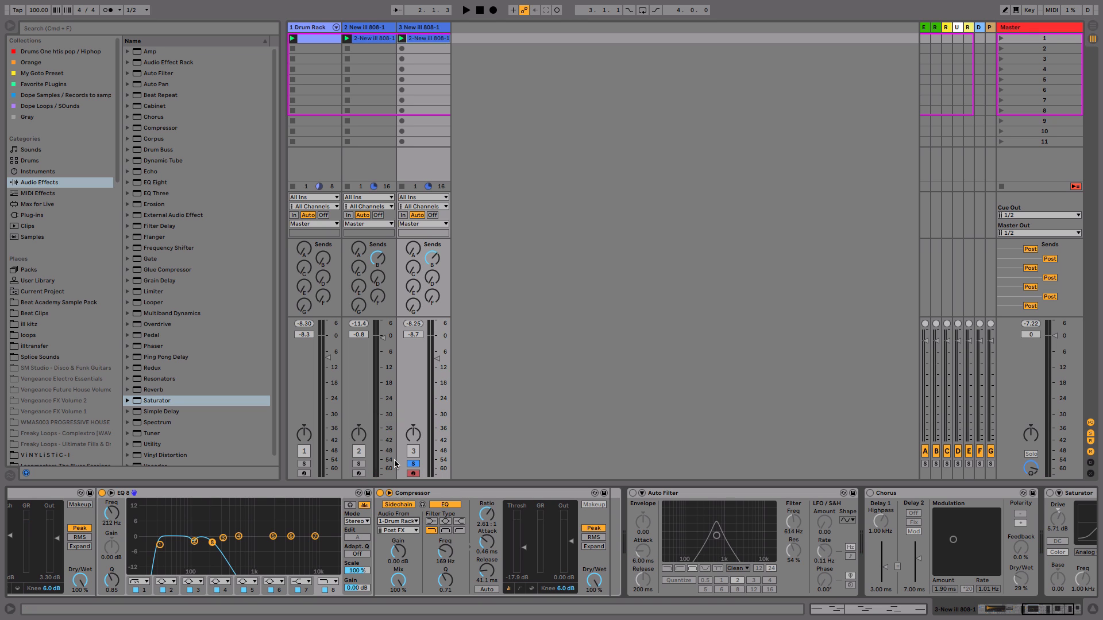
left_click(411, 532)
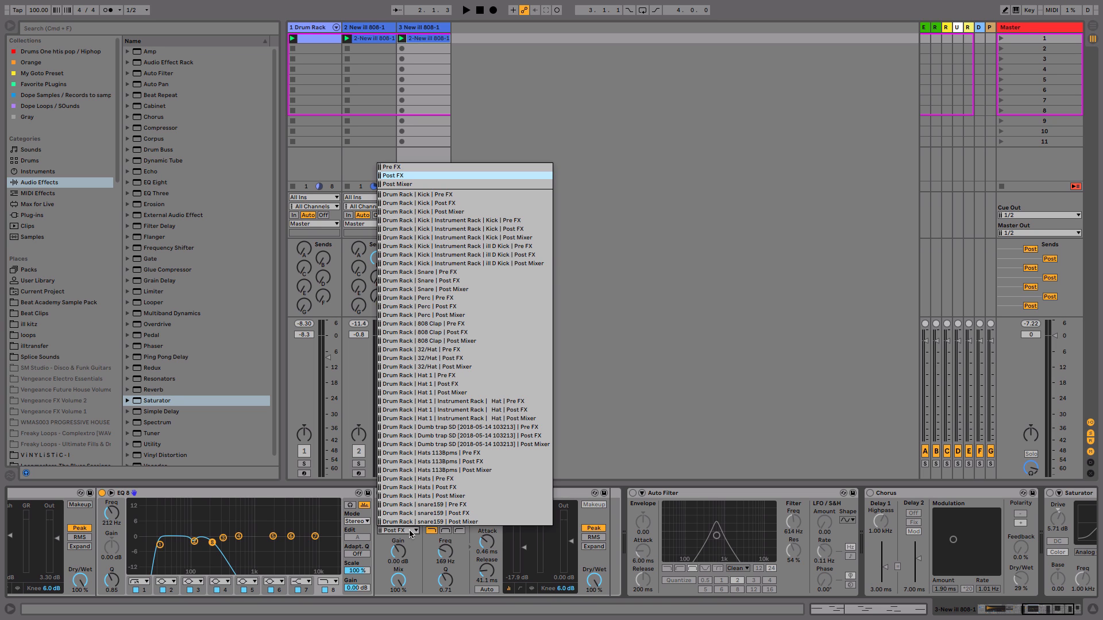
left_click(482, 195)
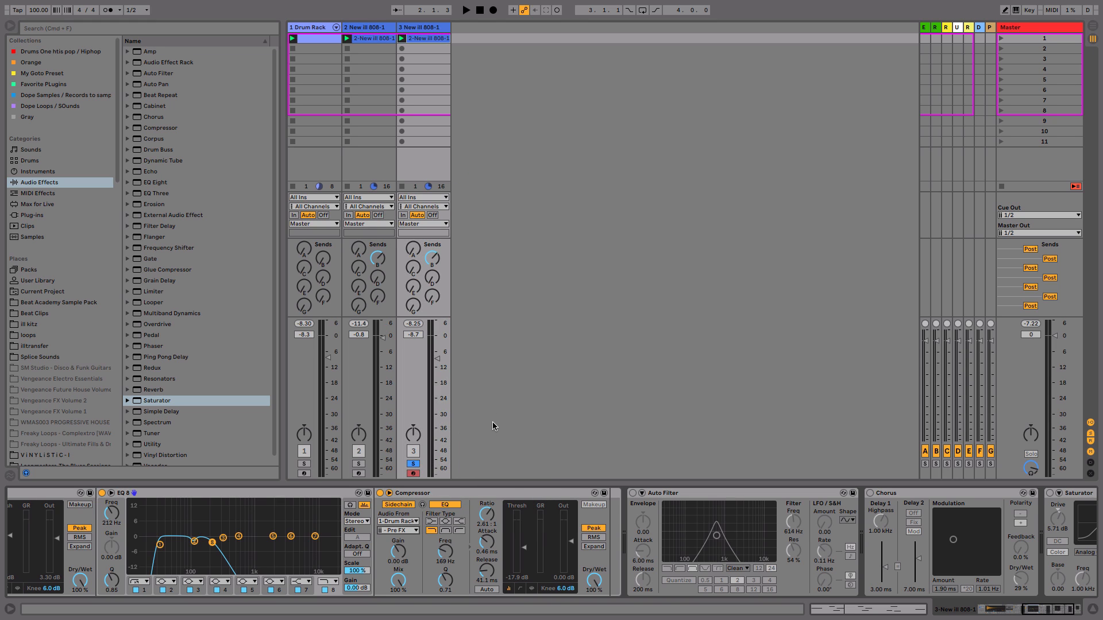
Step: Play the sidechained 808, set the second Compressor's threshold to -16.0 dB and raise the track volume to -7.2 dB
key("space")
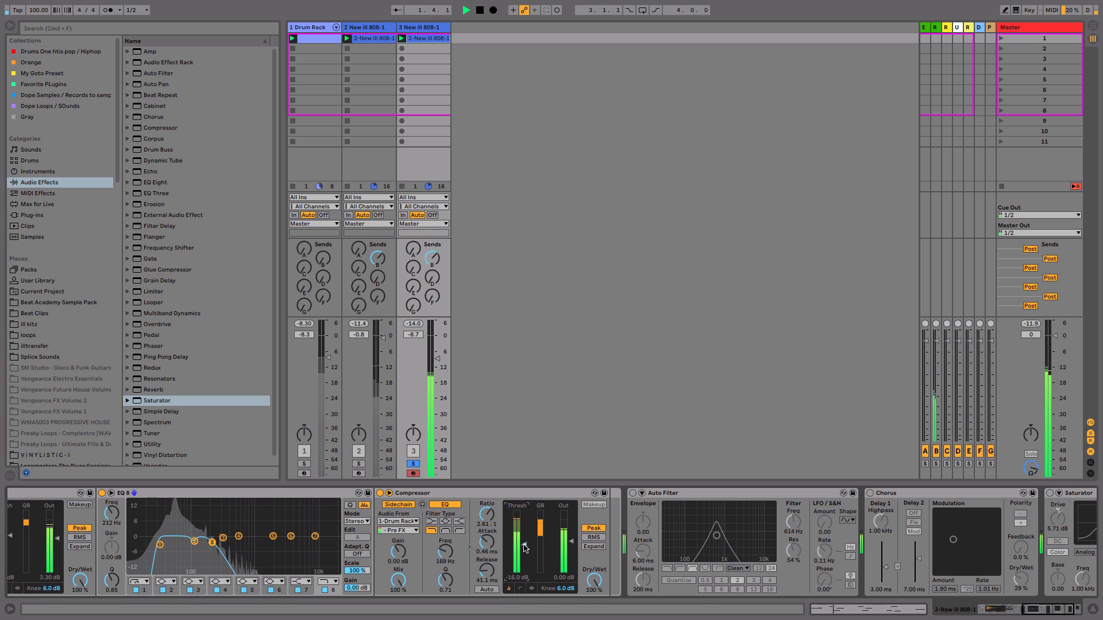
key("space")
left_click_drag(435, 361, 437, 355)
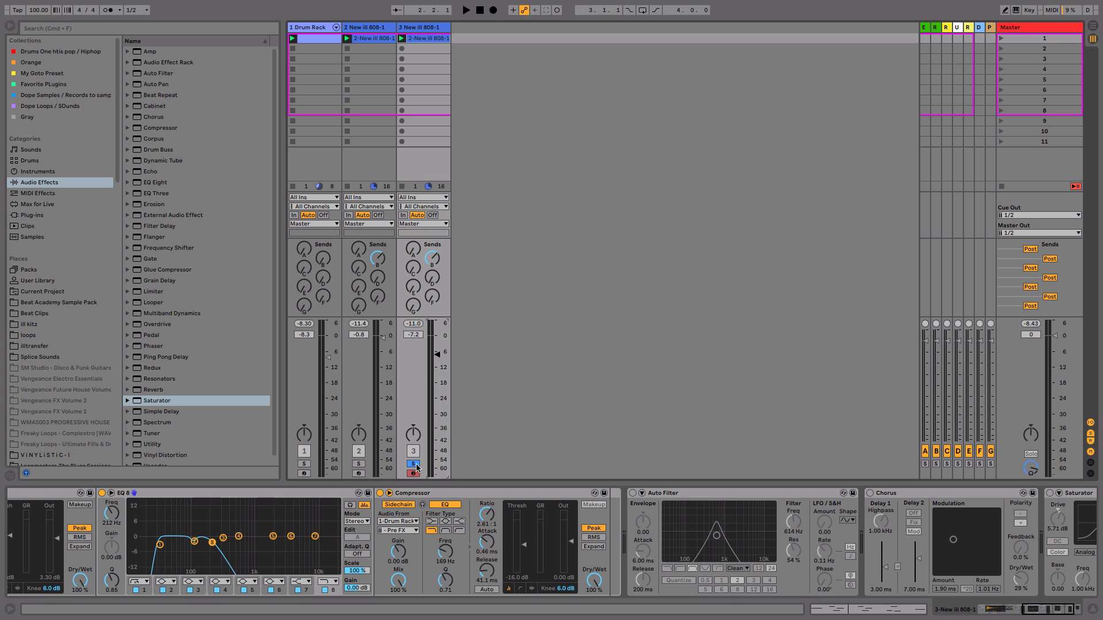
Step: Unsolo the duplicate 808 and lower its volume while playing it together with the other tracks
key("space")
key("space")
key("s")
mouse_move(437, 349)
left_mouse_down()
mouse_move(437, 359)
mouse_move(383, 341)
mouse_move(441, 363)
left_mouse_up()
key("space")
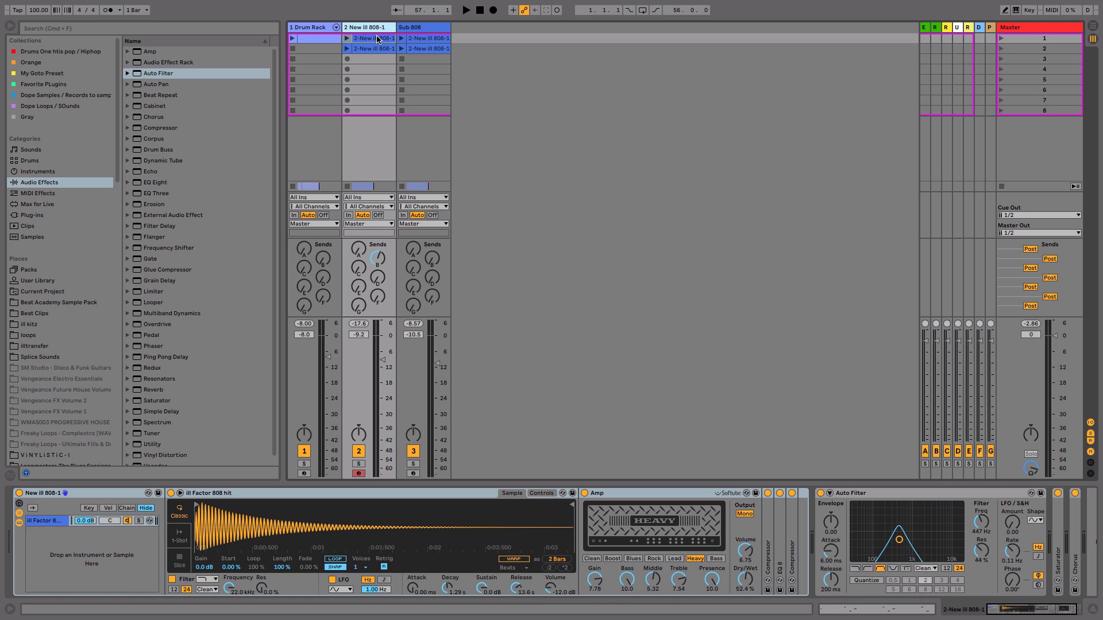
Step: Duplicate the Drum Rack track and add an Auto Filter set to band-pass on the copy
left_click(315, 31)
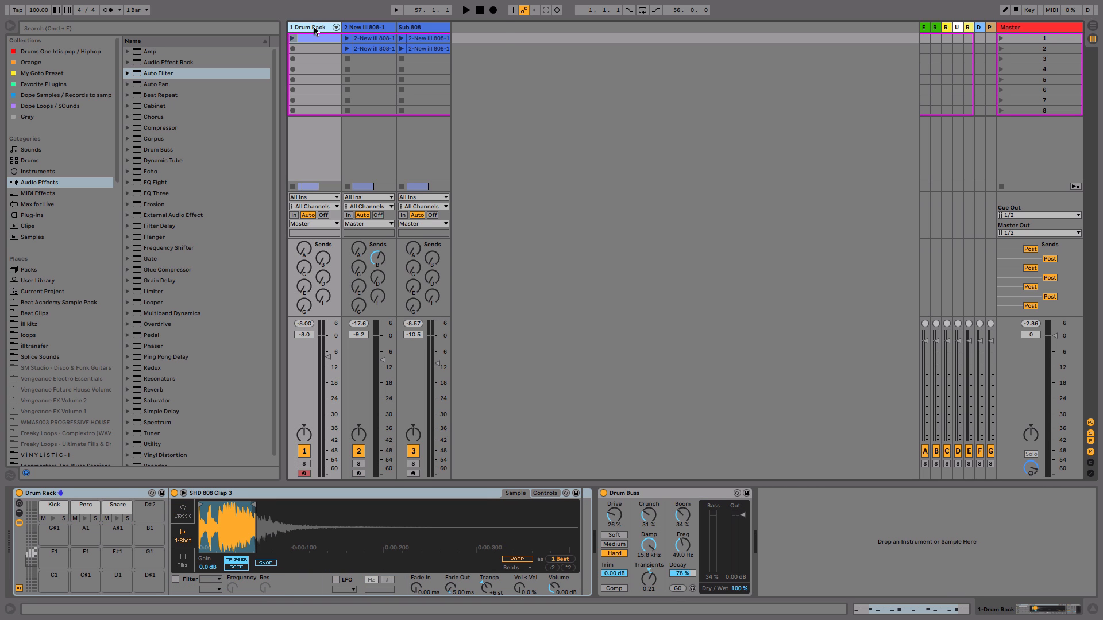
key("super+d")
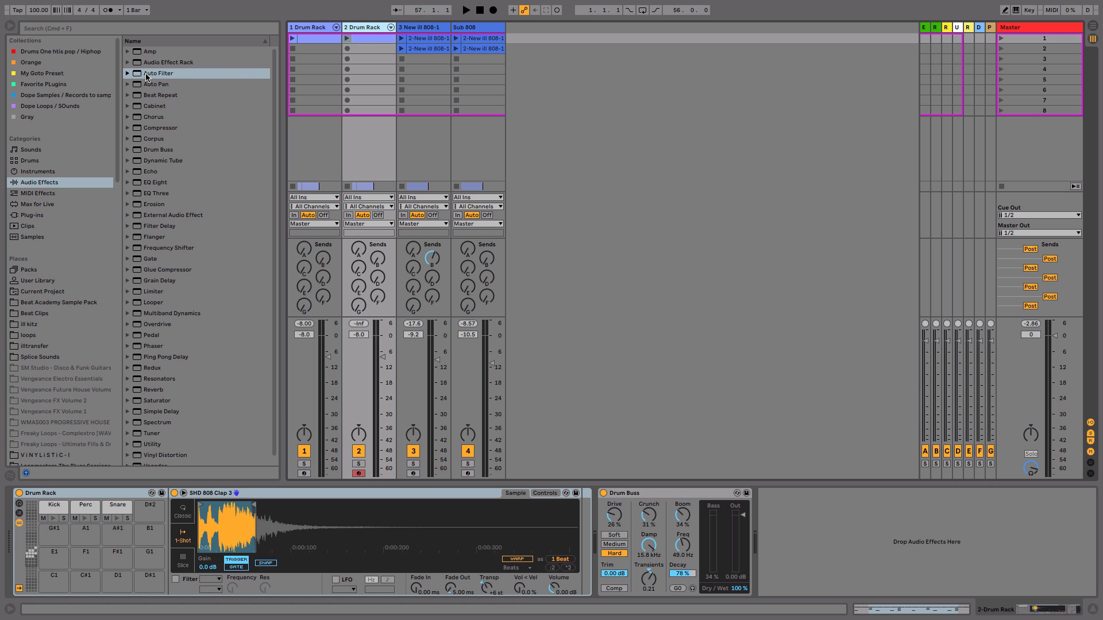
left_click_drag(146, 74, 368, 67)
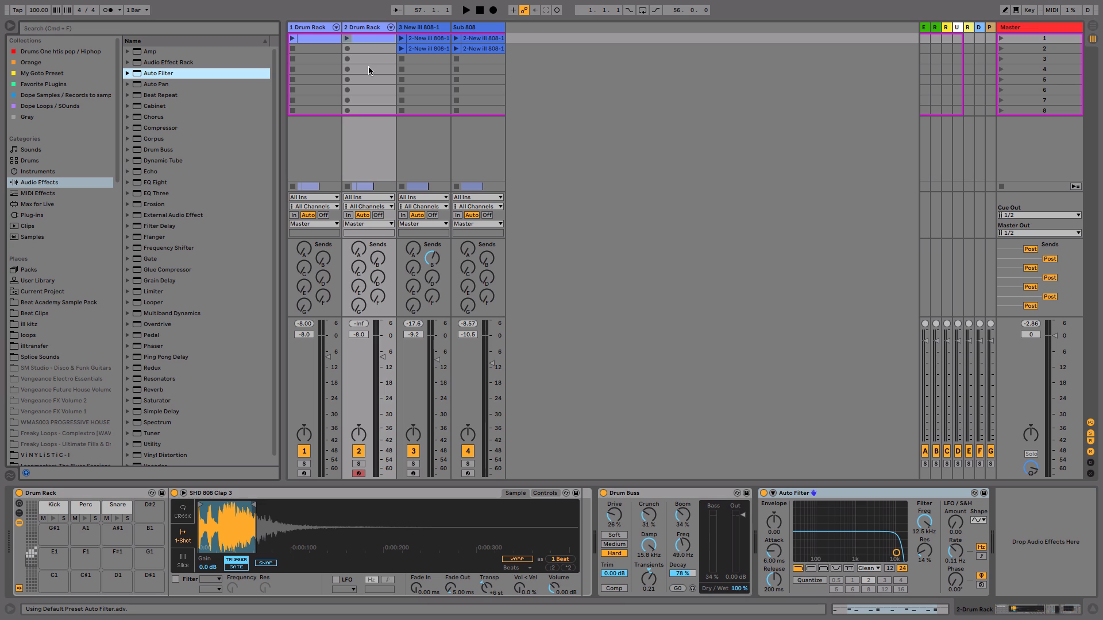
left_click(824, 568)
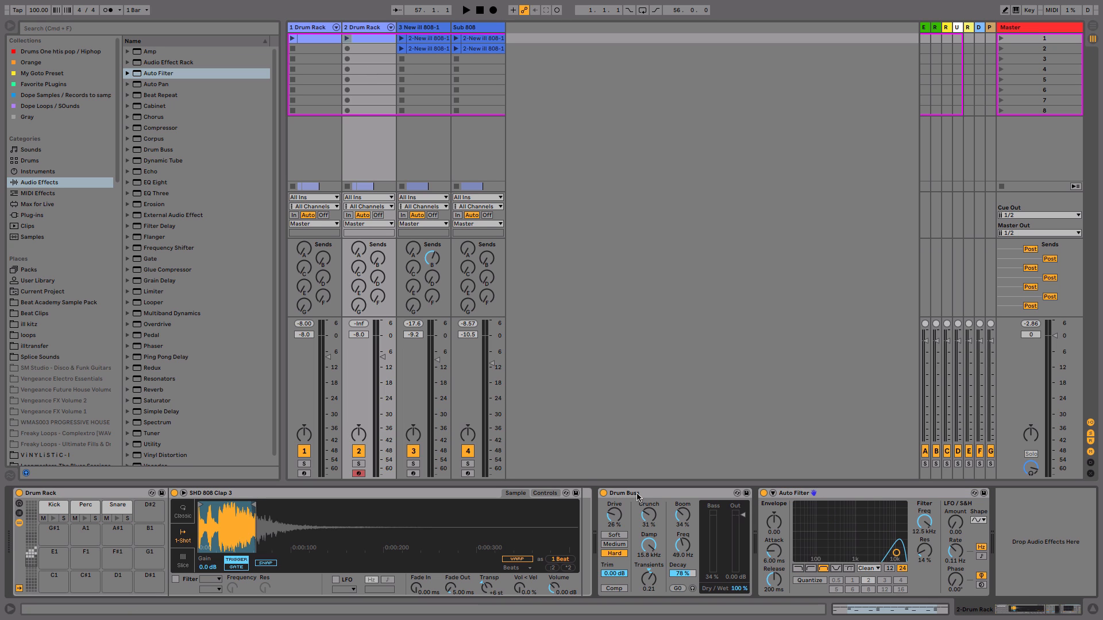
Step: Solo the duplicated drum track and, while playing, set its Auto Filter to 1.10 kHz with 46% resonance
left_click(357, 464)
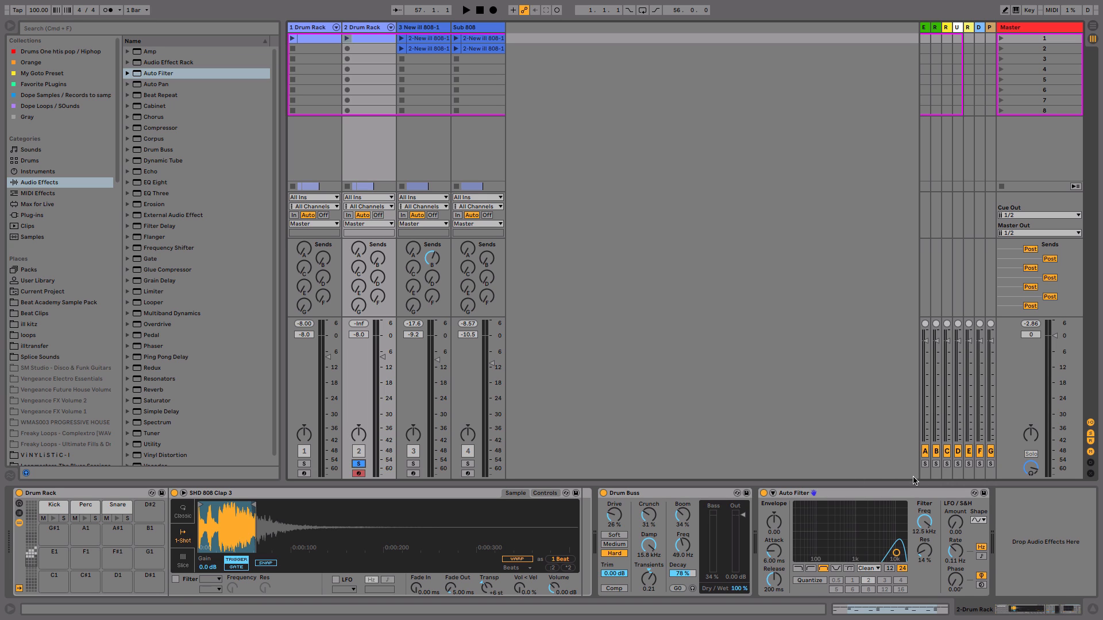
key("space")
mouse_move(931, 524)
left_mouse_down()
mouse_move(931, 556)
mouse_move(924, 505)
mouse_move(925, 526)
left_mouse_up()
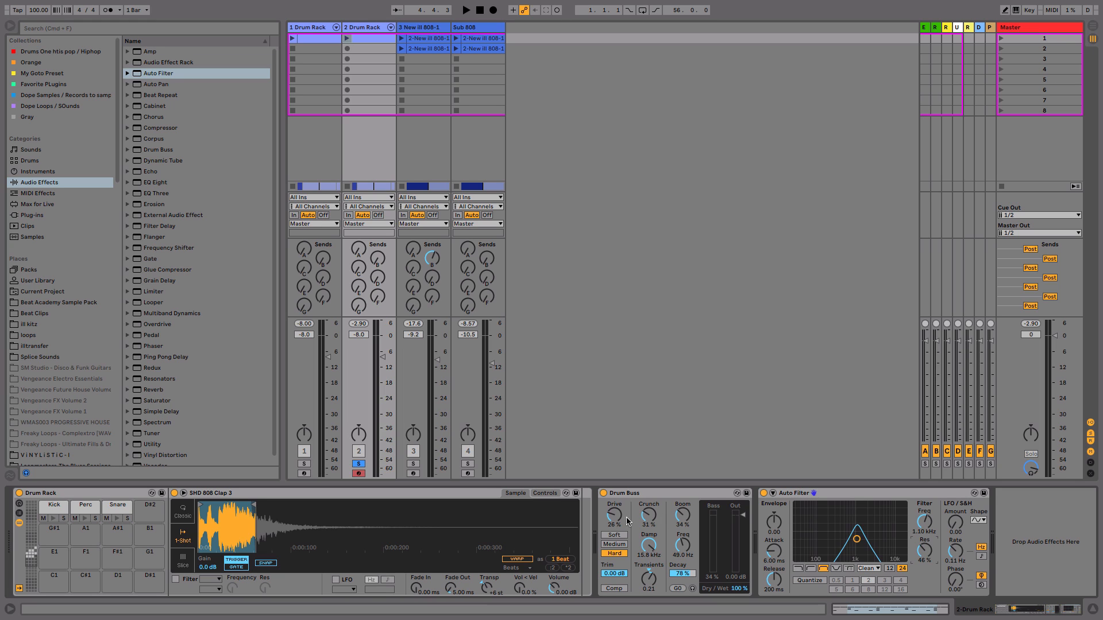
Step: Add a Saturator with 5.14 dB drive after the Auto Filter and lower the drum copy's volume to -9.4 dB during playback
left_click_drag(160, 401, 1011, 544)
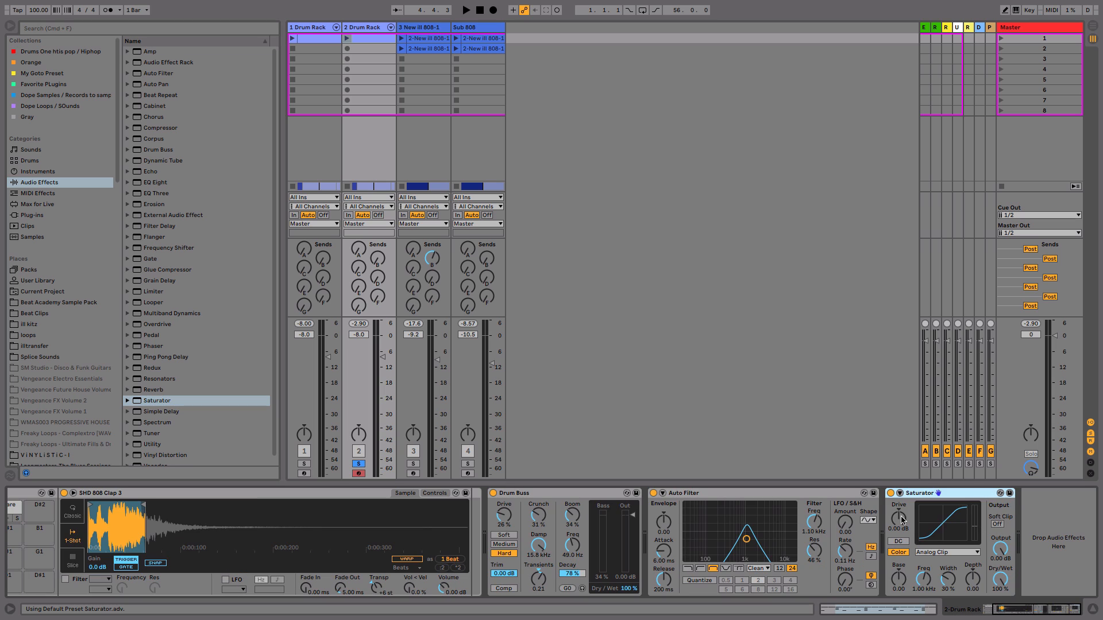
left_click_drag(902, 521, 901, 520)
key("space")
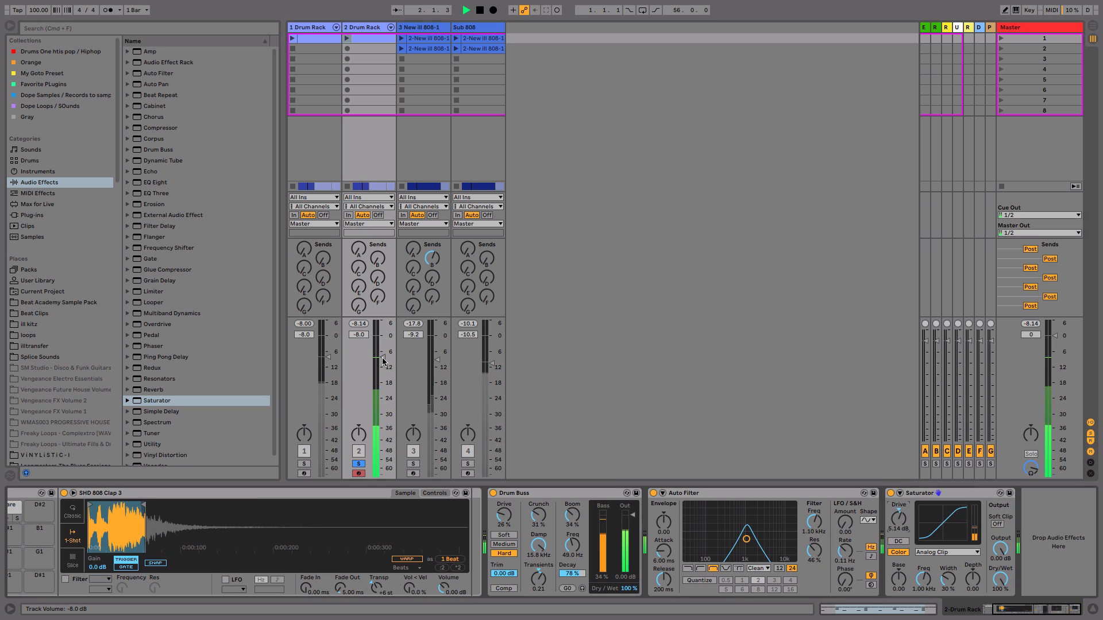
left_click_drag(383, 358, 384, 364)
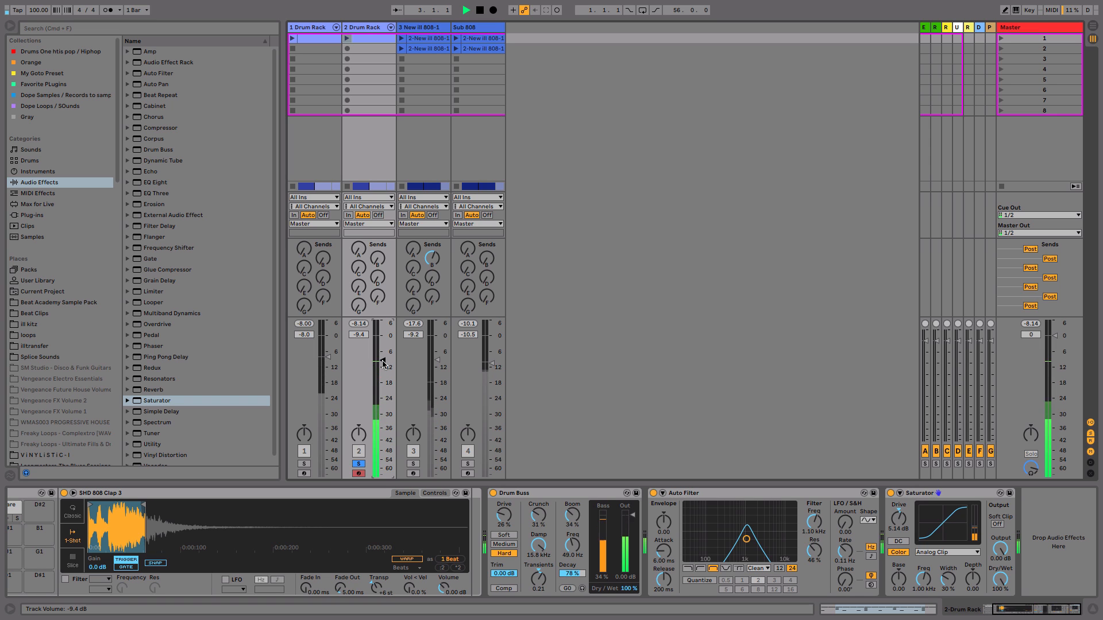
key("space")
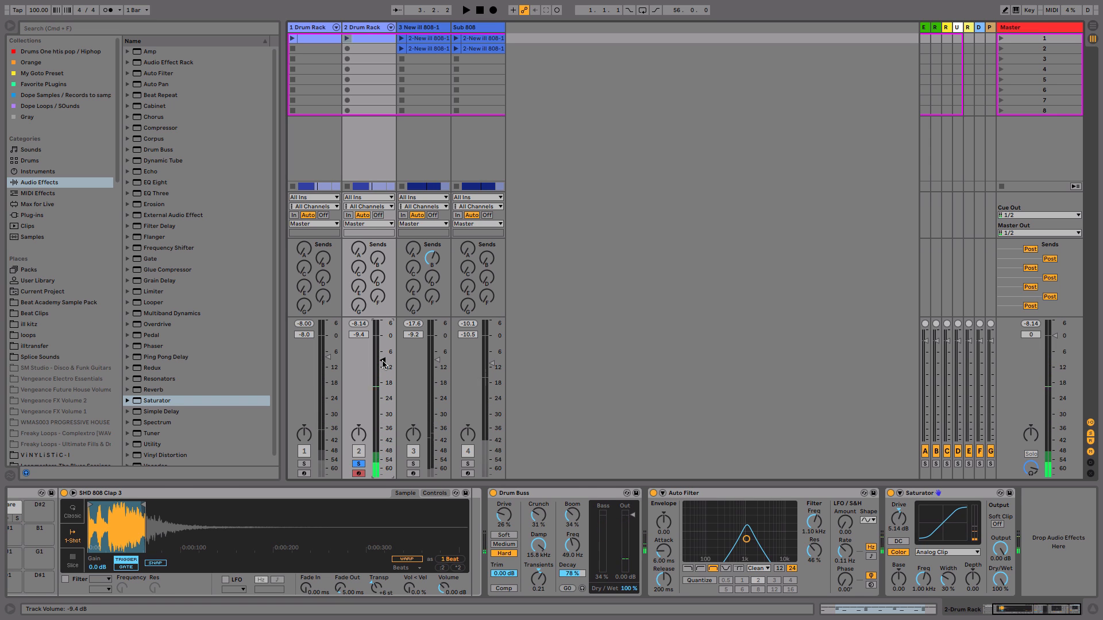